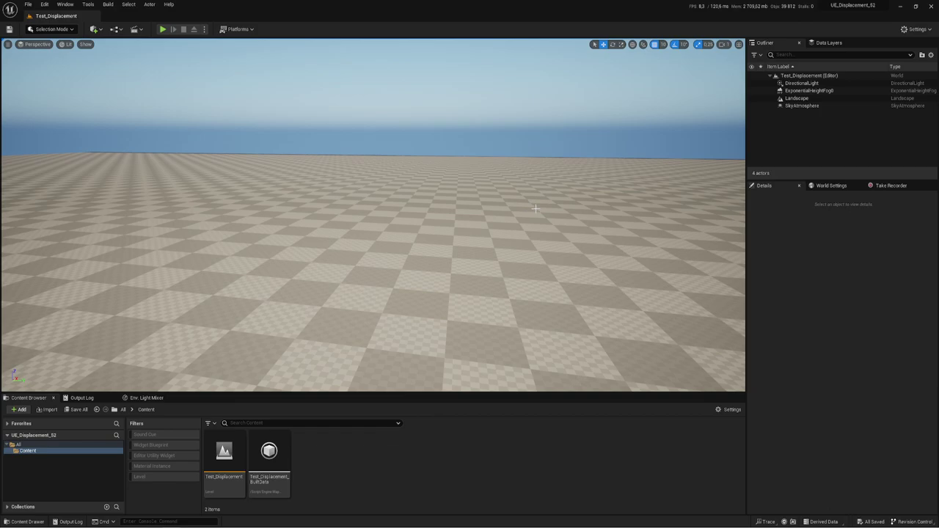
- Start importing corner.fbx from the Desktop into /Game to reach the FBX Import Options
key(s)
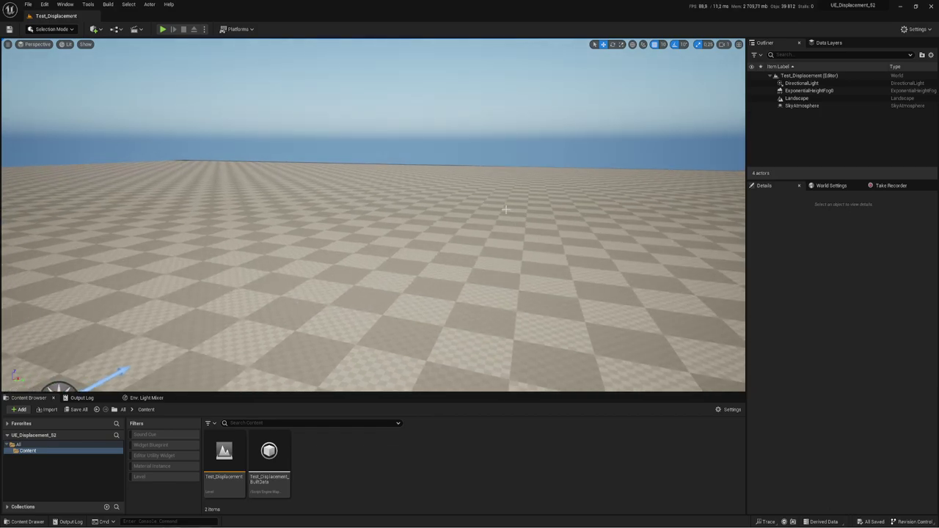
right_click(338, 446)
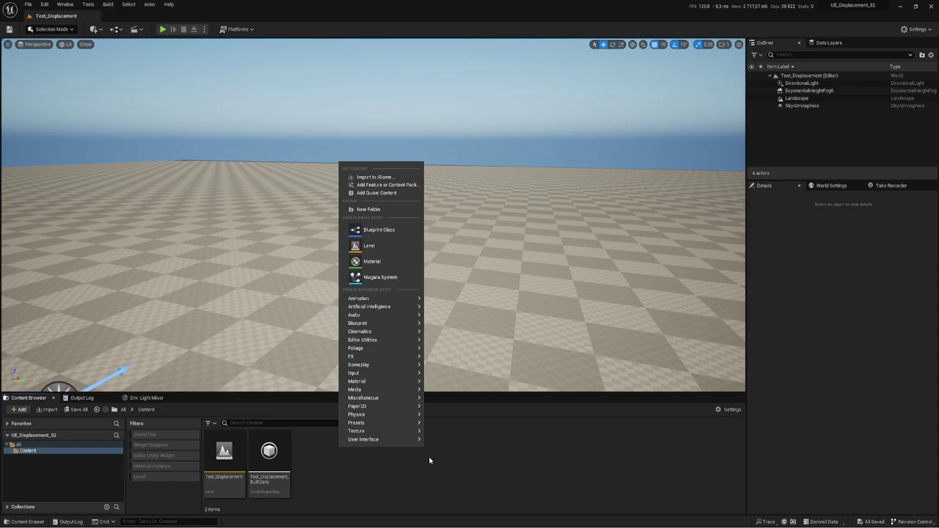
click(374, 177)
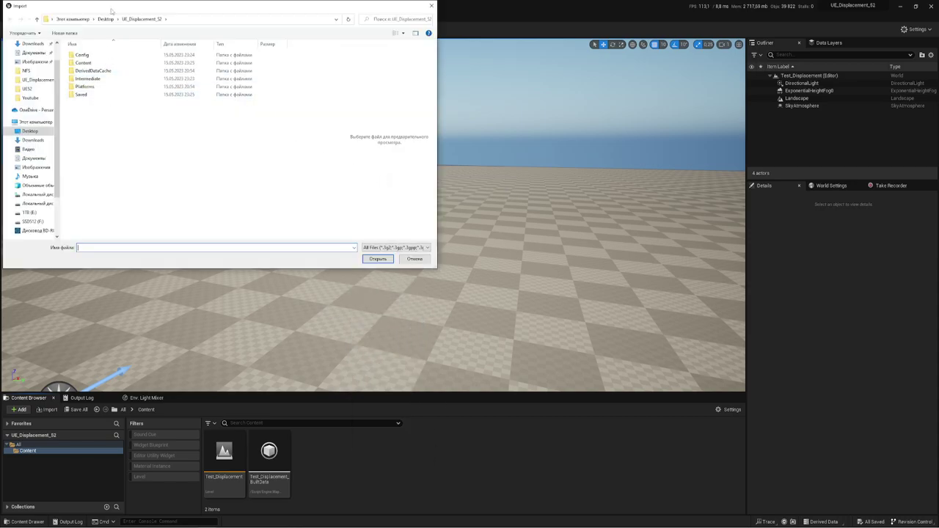
click(107, 18)
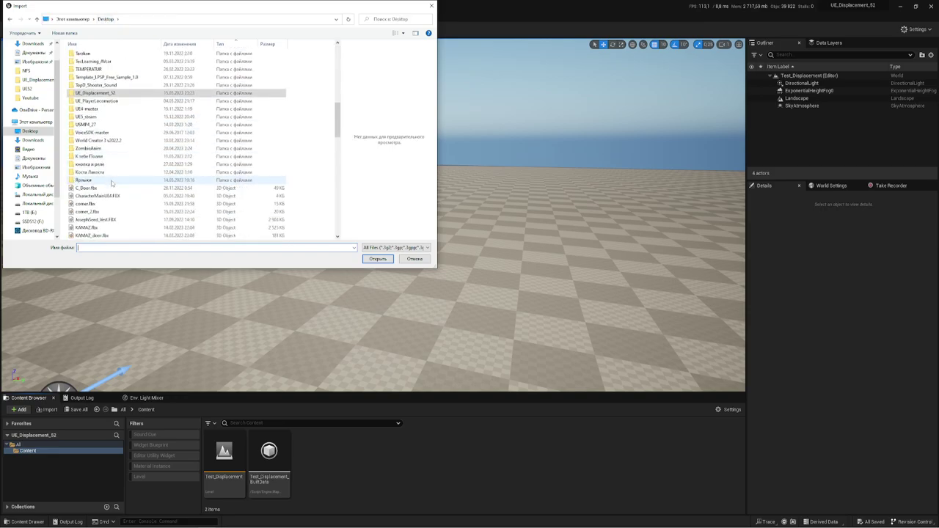
scroll(112, 184, down, 3)
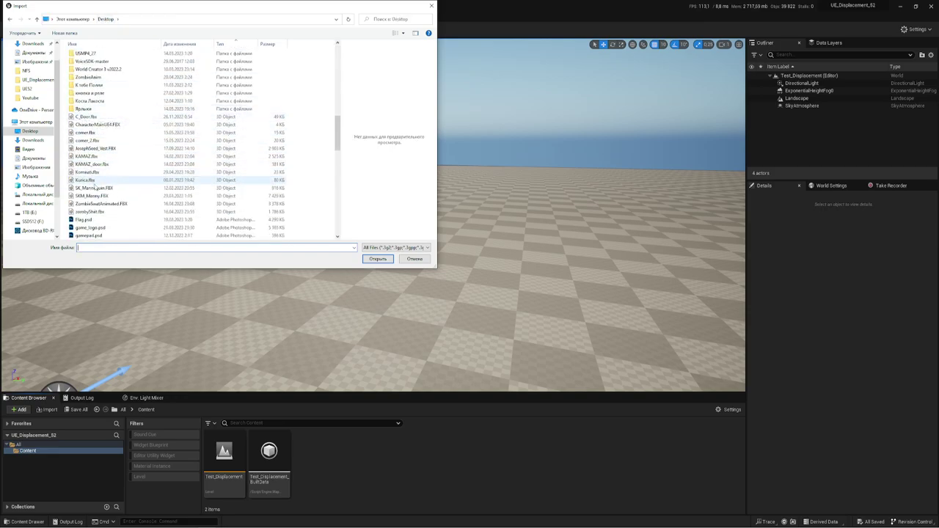
scroll(95, 187, down, 3)
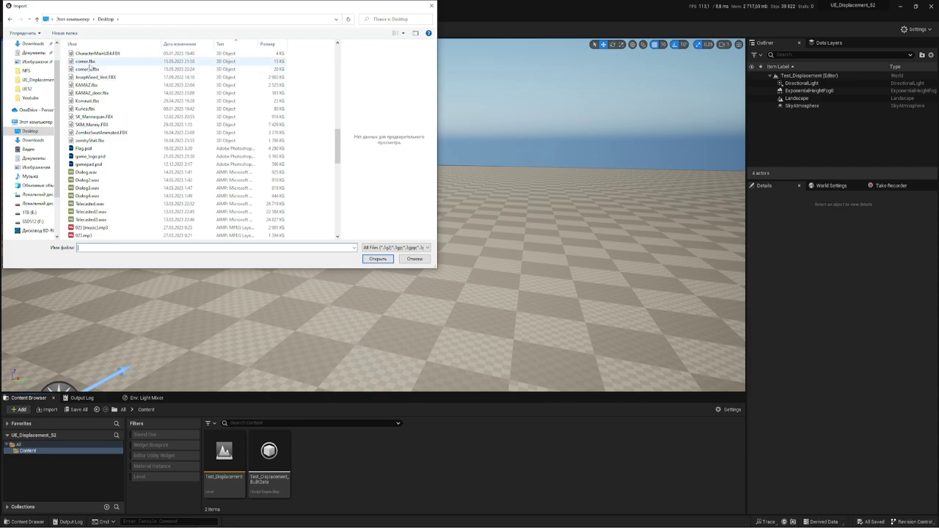
click(88, 65)
click(377, 259)
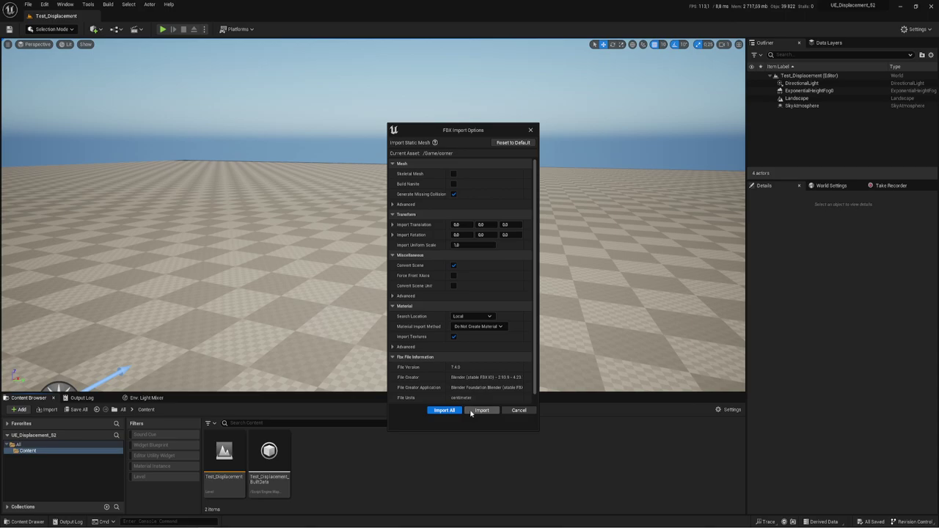
- Import the corner mesh into Content and drop it into the level
click(440, 411)
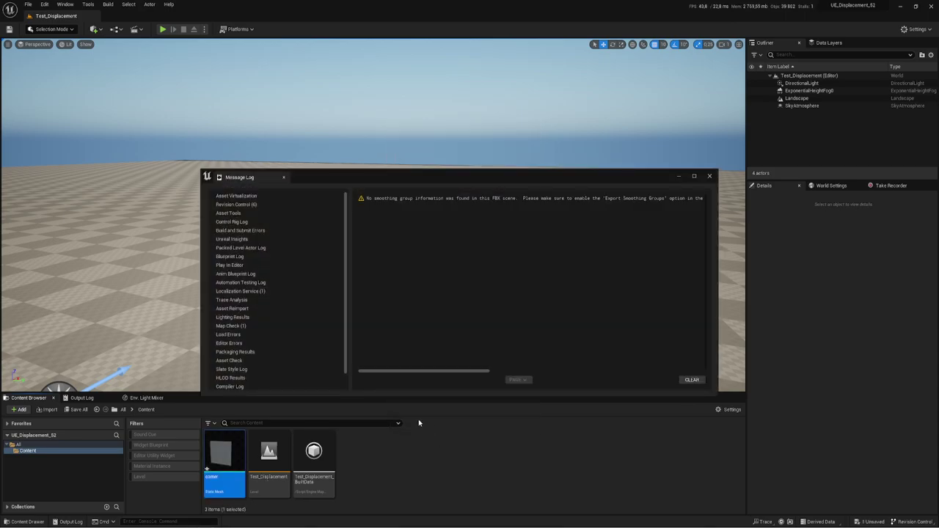
click(709, 176)
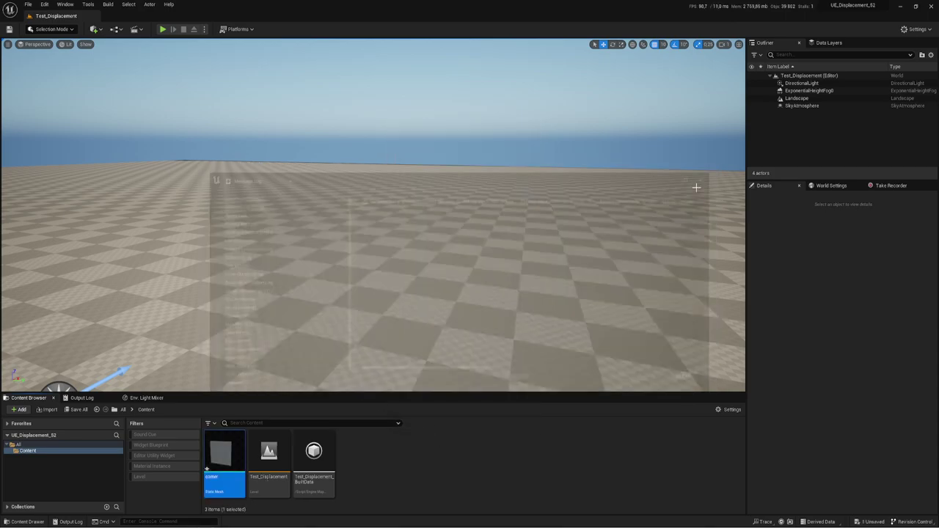
mouse_move(225, 455)
mouse_down()
mouse_move(386, 314)
mouse_move(422, 307)
mouse_up()
- Rotate the placed corner 40° about its vertical axis and frame it in the viewport
key(e)
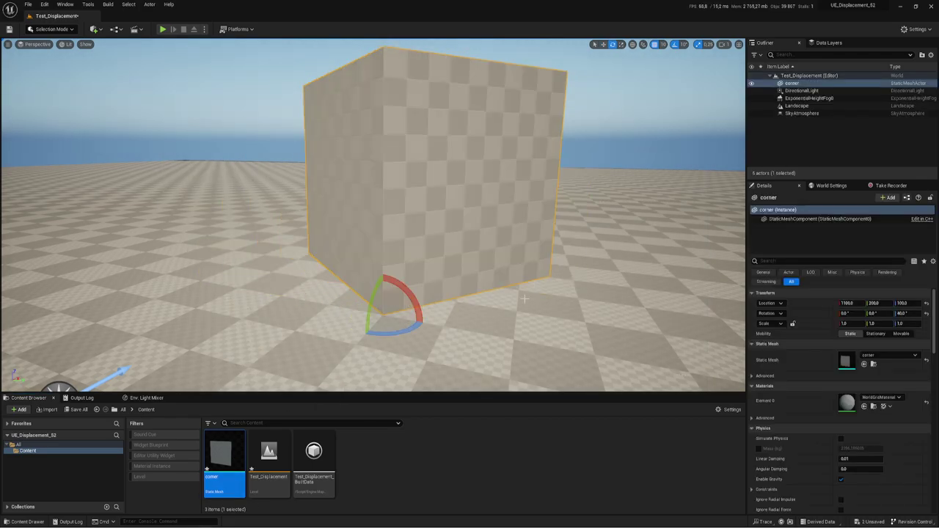
right_drag(422, 307, 411, 279)
key(f)
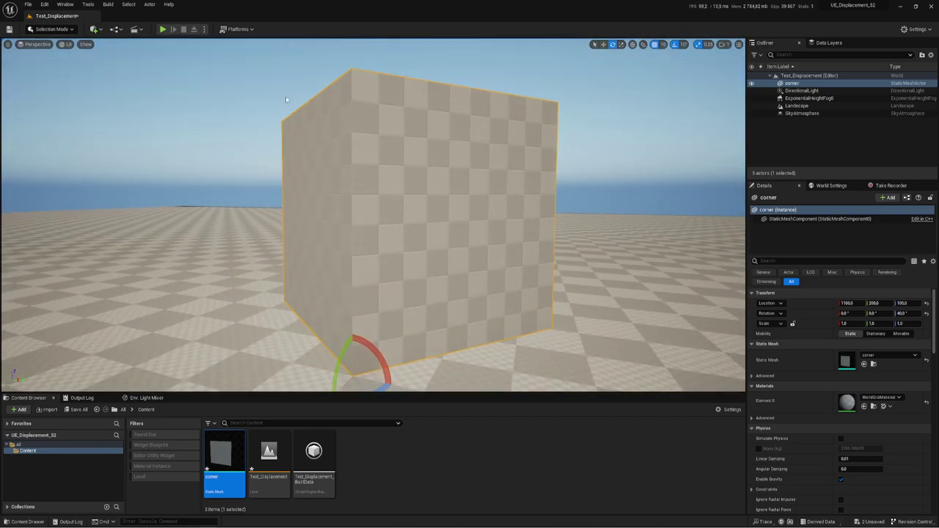
drag(477, 251, 455, 220)
key(f)
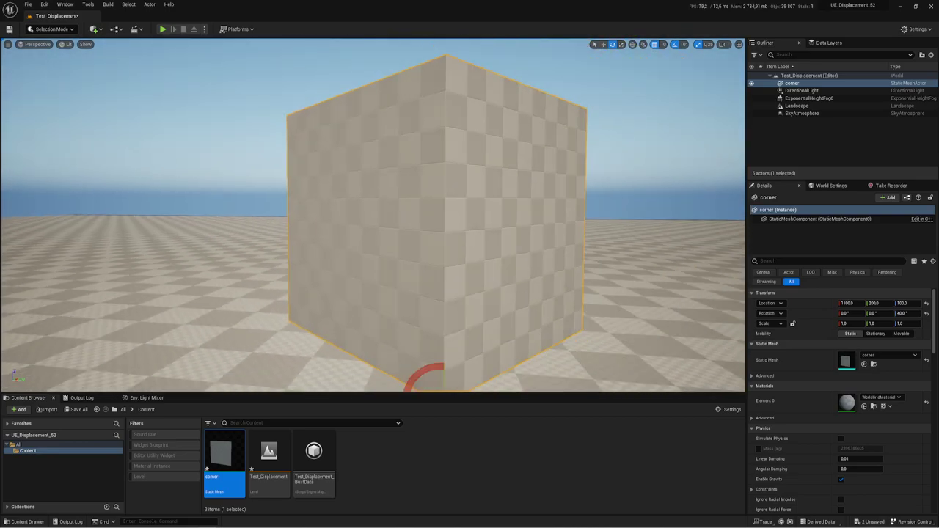
mouse_move(431, 192)
mouse_down()
mouse_move(419, 165)
mouse_move(442, 213)
mouse_up()
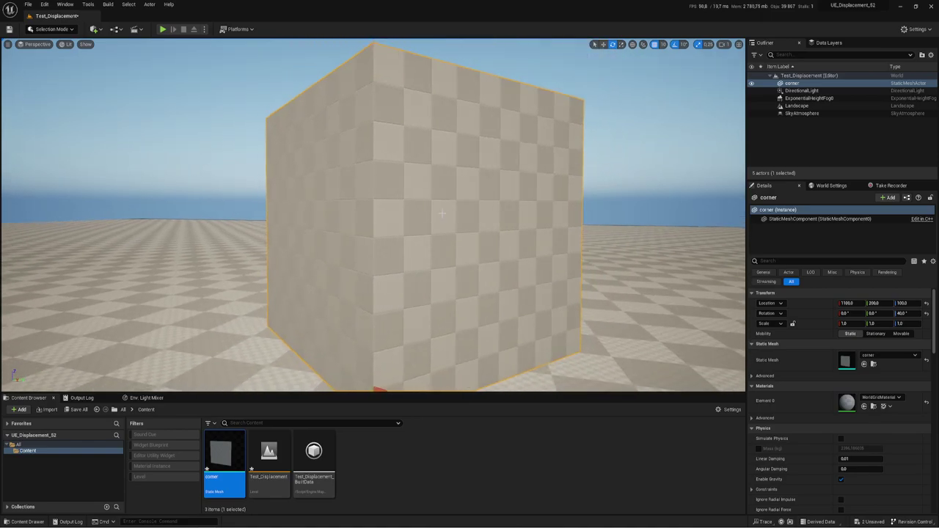
mouse_move(224, 448)
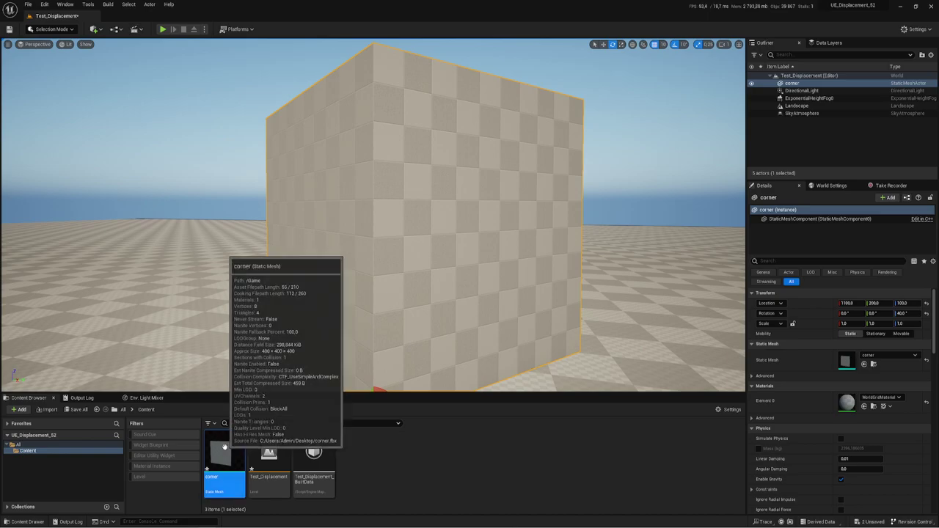
- Open the corner mesh in the Static Mesh Editor and preview it in Wireframe
double_click(223, 448)
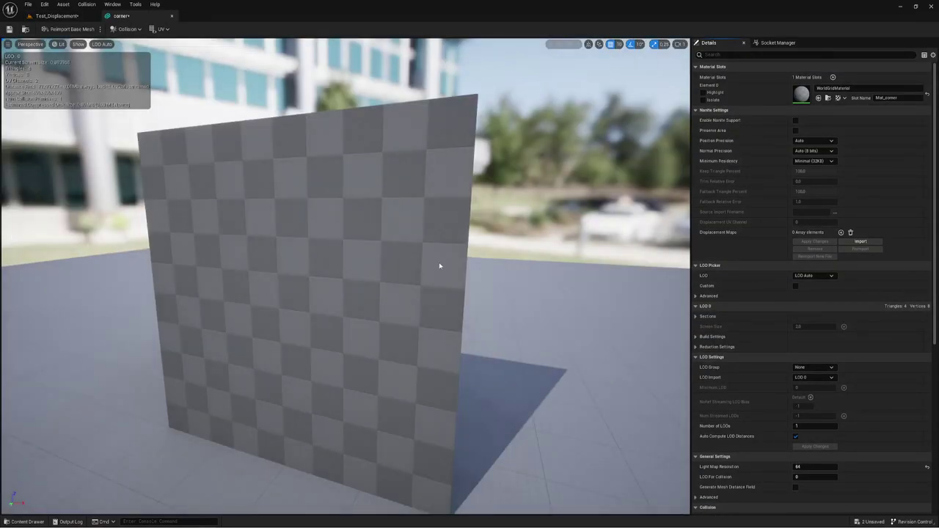
drag(439, 262, 506, 266)
click(59, 44)
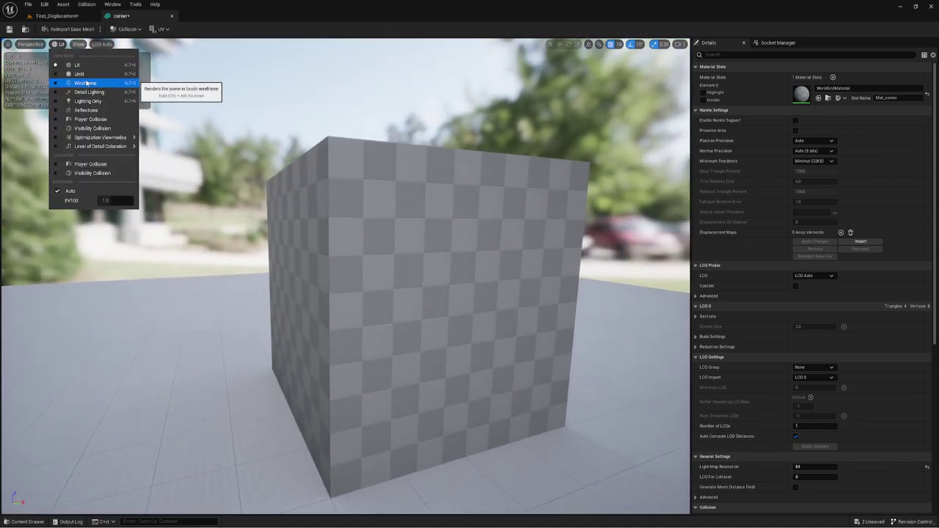
click(84, 85)
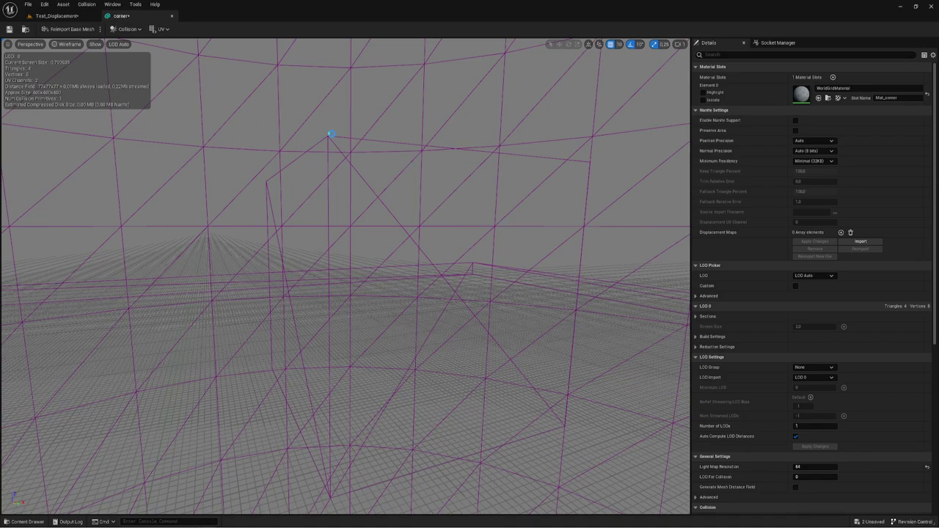
- Inspect the wireframe cube from several angles, then return the preview to Lit shading
right_click(331, 134)
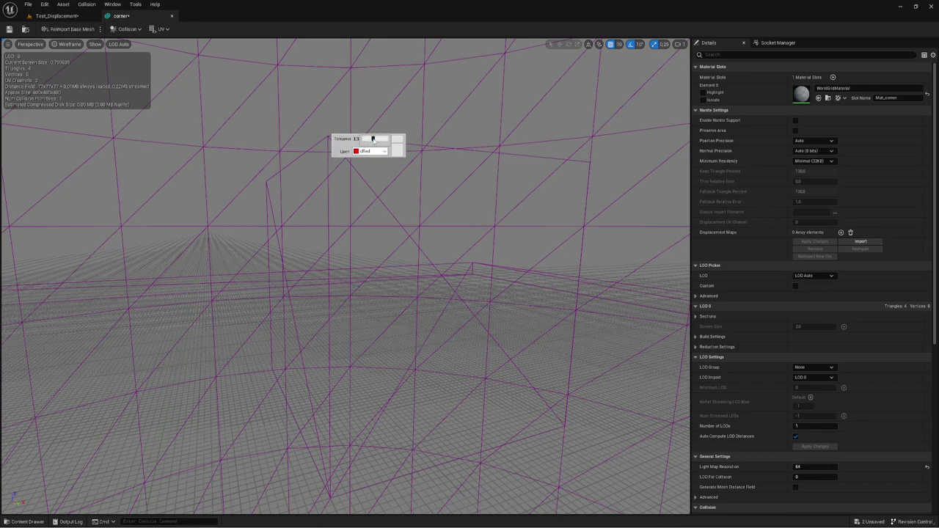
mouse_move(326, 132)
mouse_down()
mouse_move(534, 383)
mouse_move(359, 139)
mouse_move(571, 431)
mouse_up()
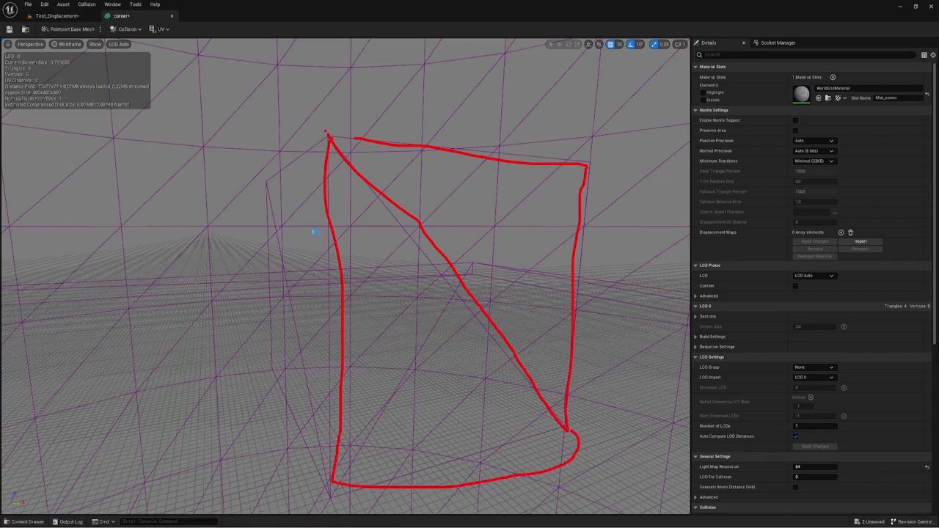
drag(329, 141, 332, 441)
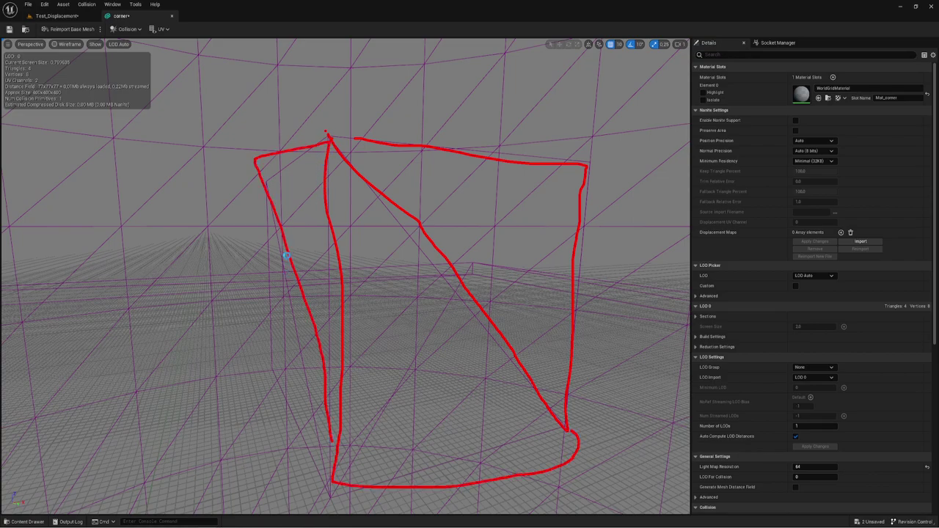
drag(267, 193, 342, 455)
right_click(490, 253)
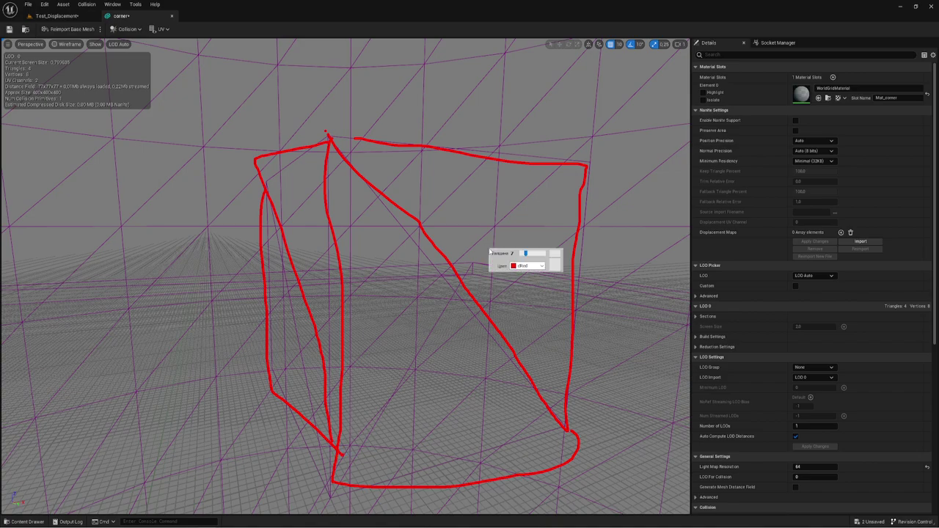
click(555, 265)
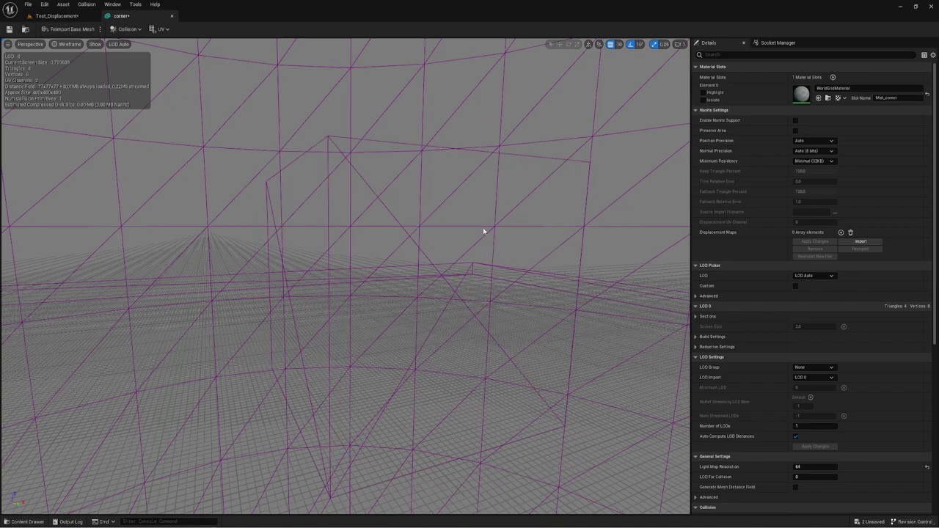
click(79, 46)
click(81, 65)
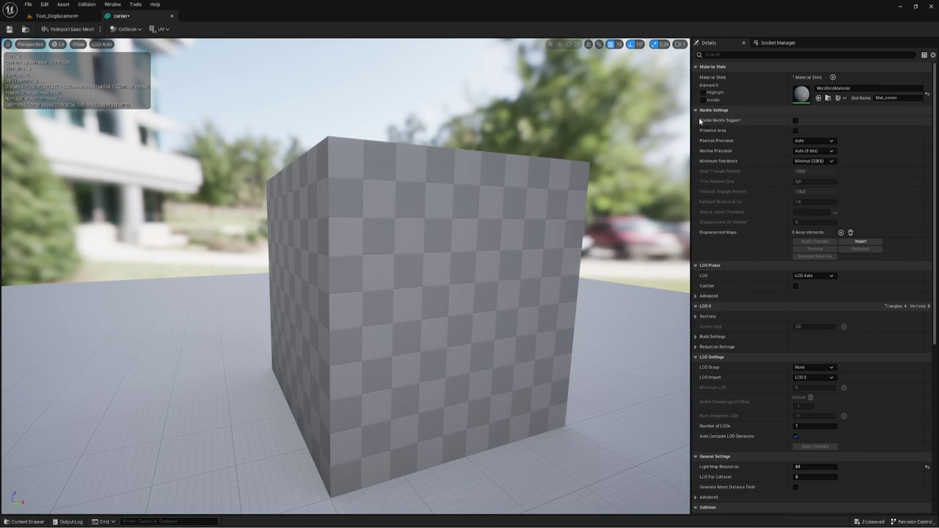
- Tick Enable Nanite Support, add and expand Displacement Maps Index [0], then go back to Test_Displacement
click(795, 121)
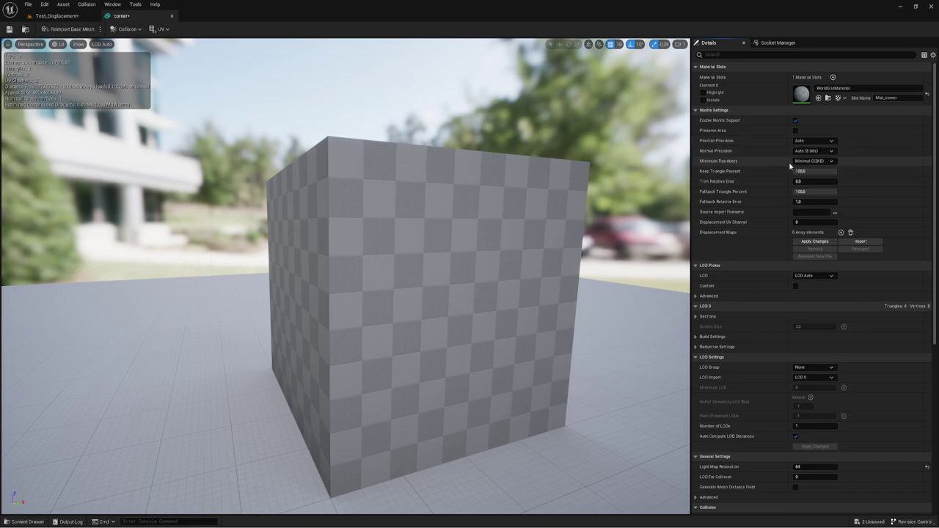
click(842, 233)
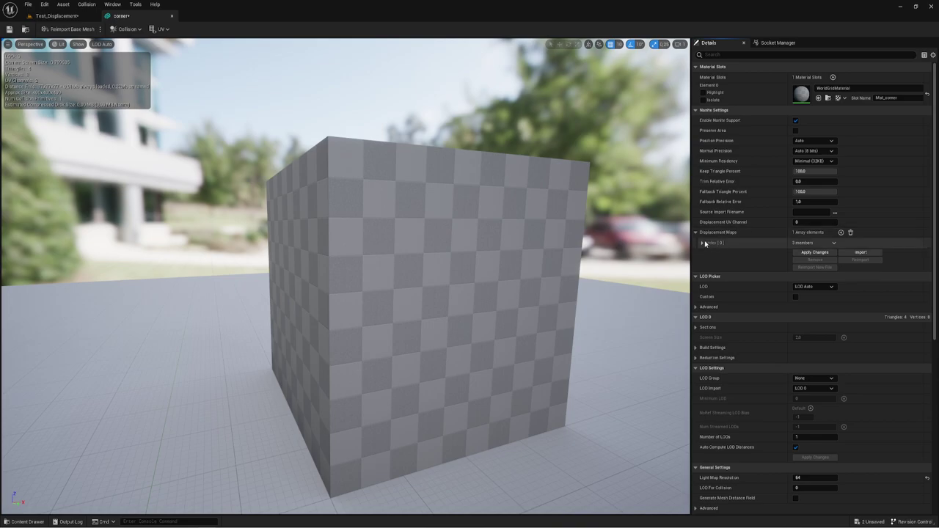
click(703, 243)
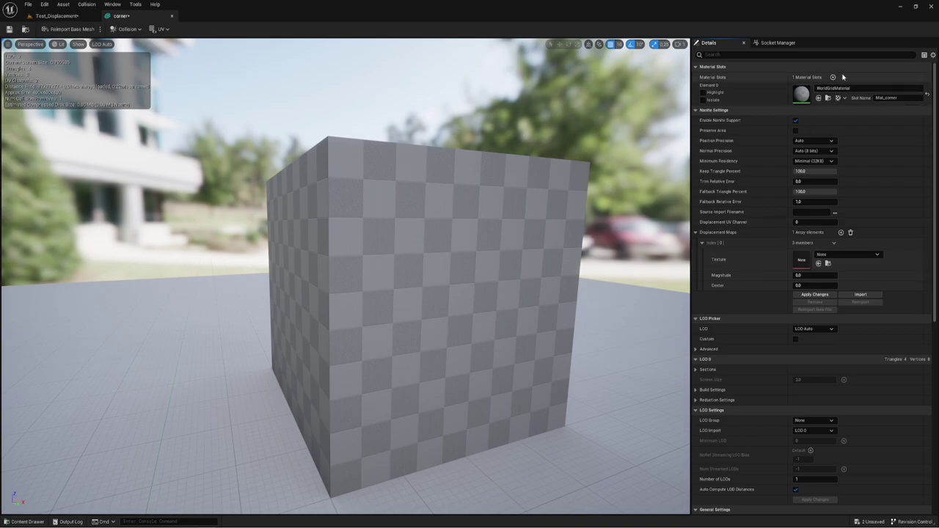
click(69, 16)
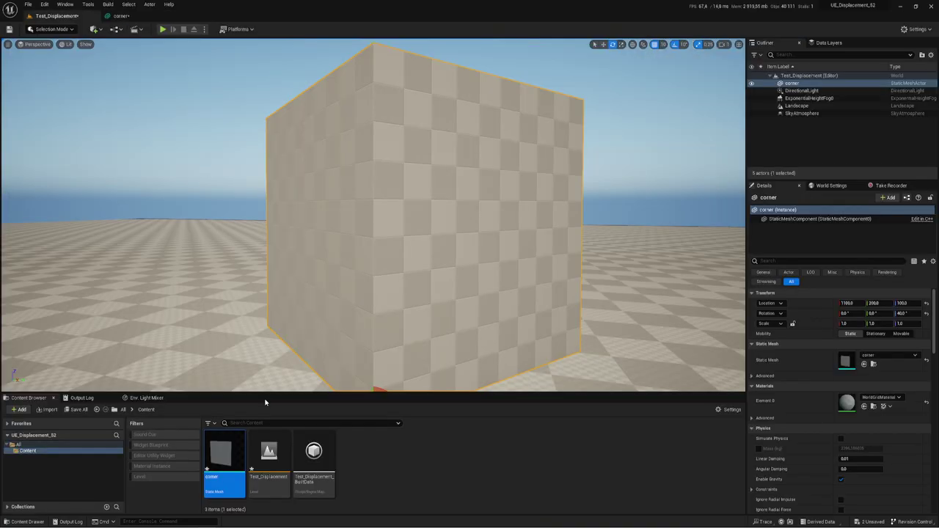
- Open Quixel Bridge and find Damaged Brick Wall Plaster under Surfaces > Brick
click(65, 4)
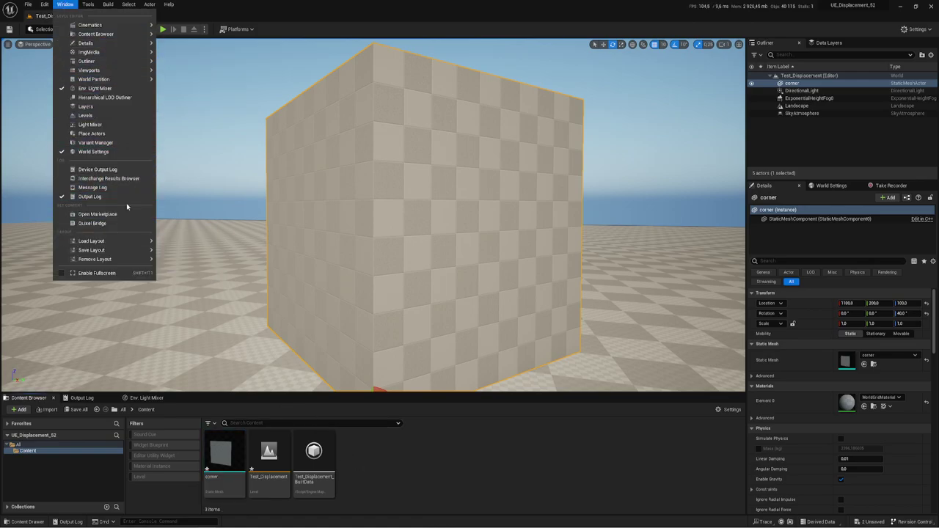
click(94, 223)
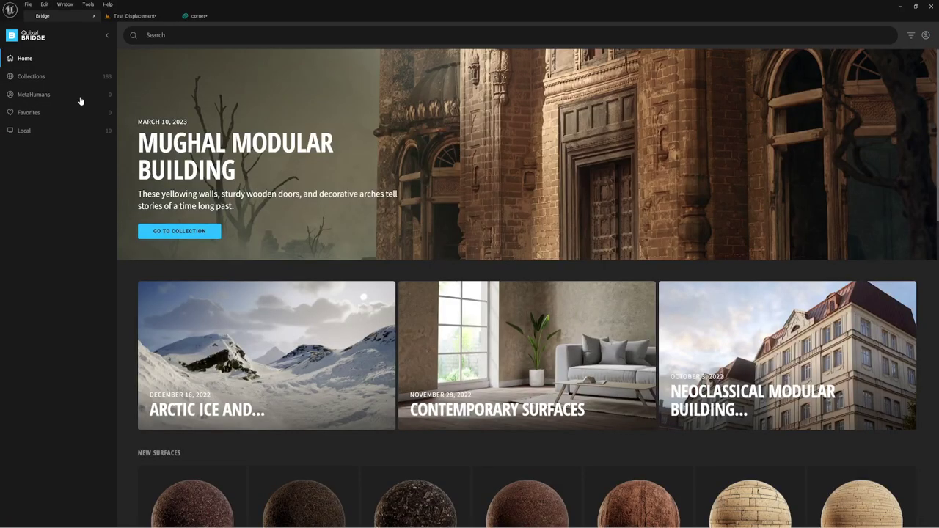
click(28, 103)
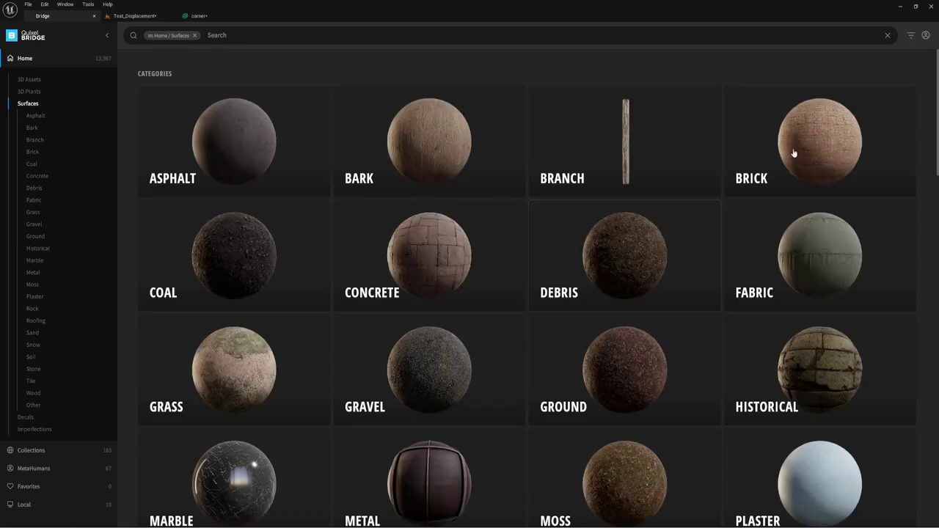
click(792, 151)
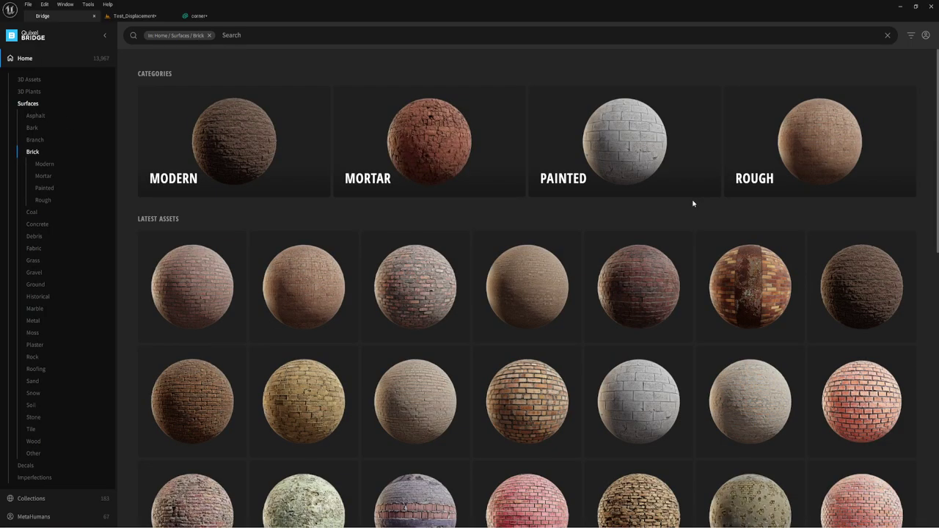
scroll(699, 201, down, 5)
scroll(701, 203, down, 1)
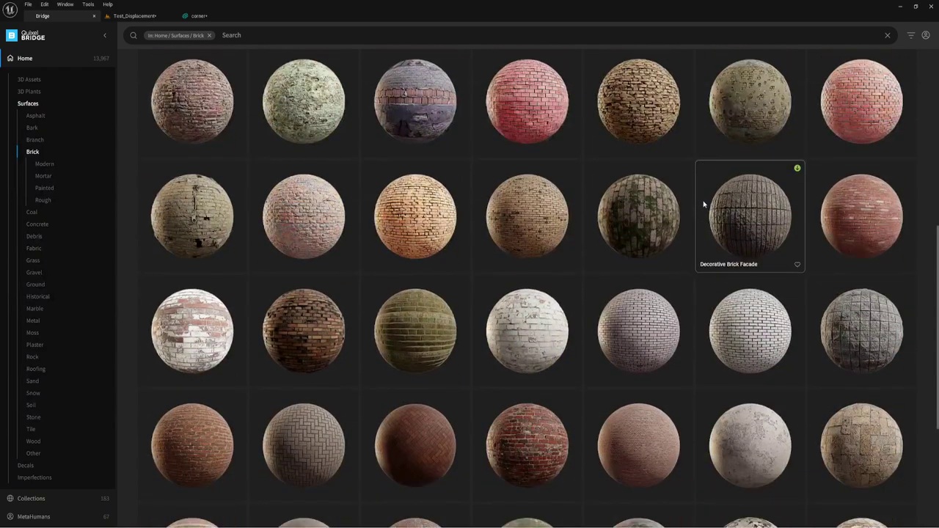
scroll(704, 204, down, 2)
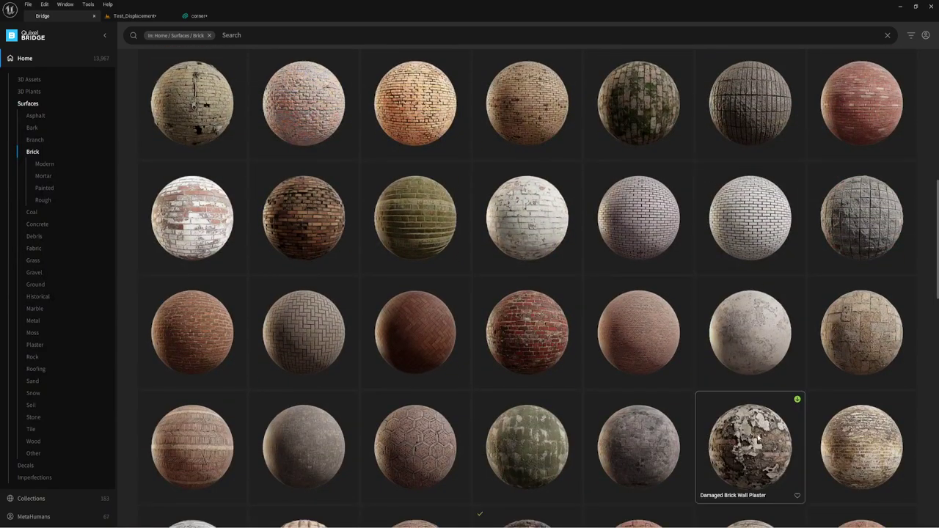
click(750, 448)
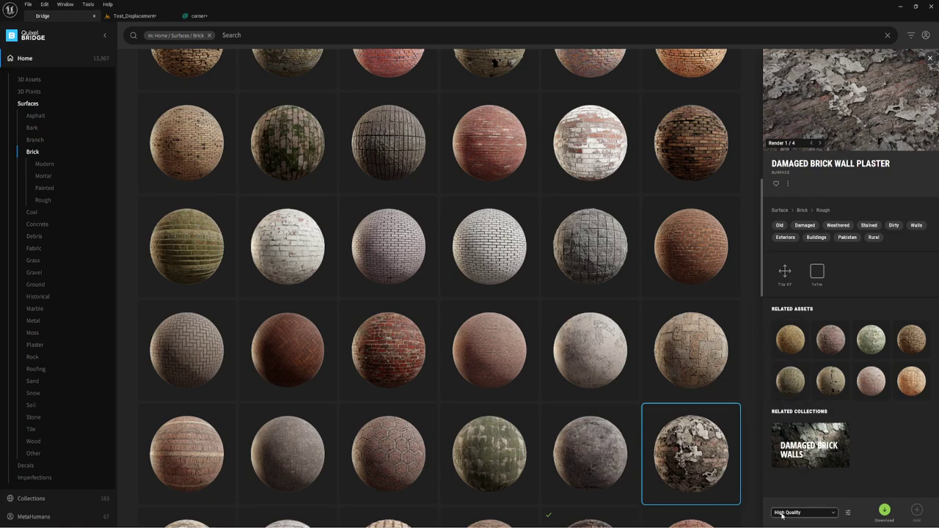
- Download Damaged Brick Wall Plaster at High Quality and add it to the project
click(820, 515)
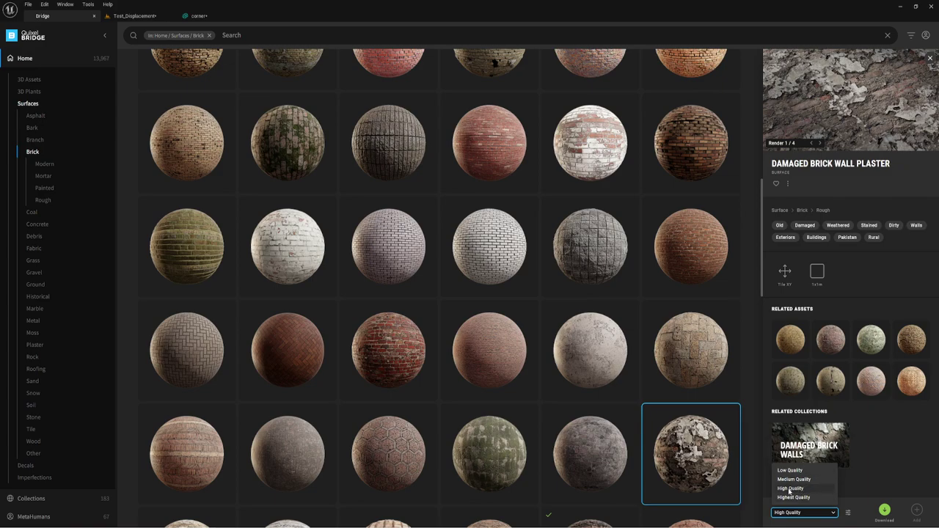
click(800, 489)
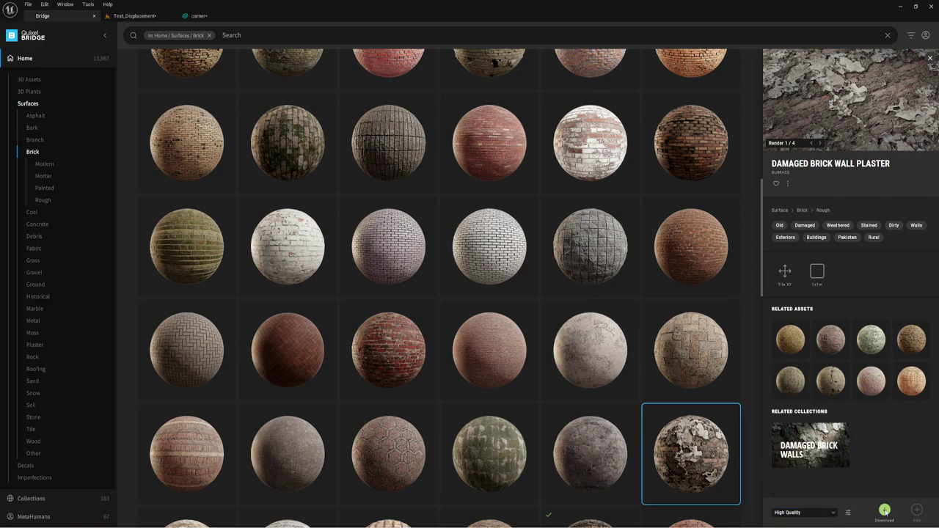
click(885, 510)
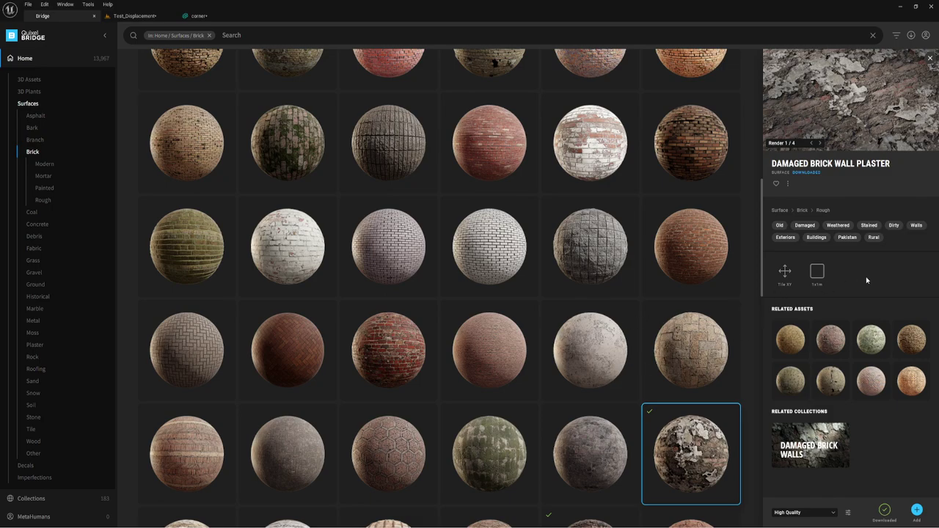
click(917, 512)
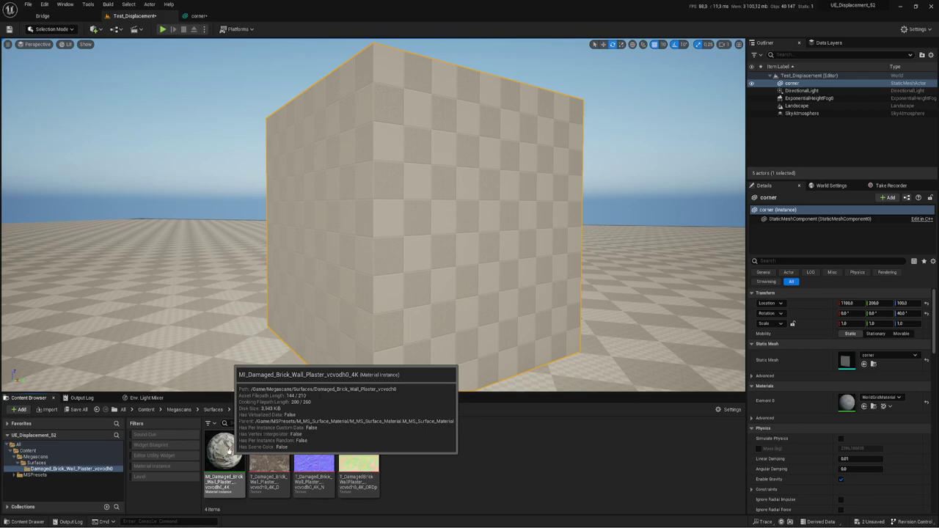
- Select MI_Damaged_Brick_Wall_Plaster in the Content Browser and drag it toward the corner cube
click(228, 449)
drag(228, 449, 430, 231)
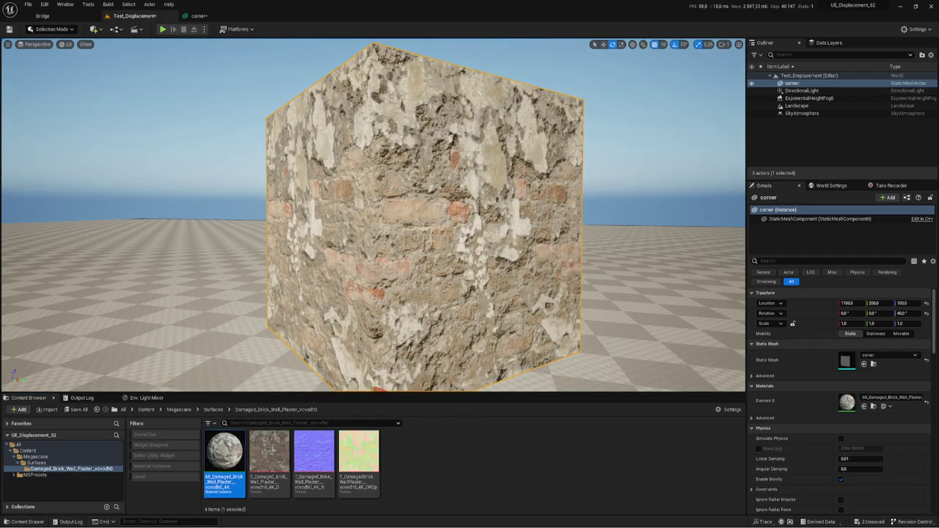
- Drop MI_Damaged_Brick_Wall_Plaster onto the cube and look over its cracked plaster and brick faces
mouse_move(430, 231)
right_down()
mouse_move(441, 256)
mouse_move(397, 249)
right_up()
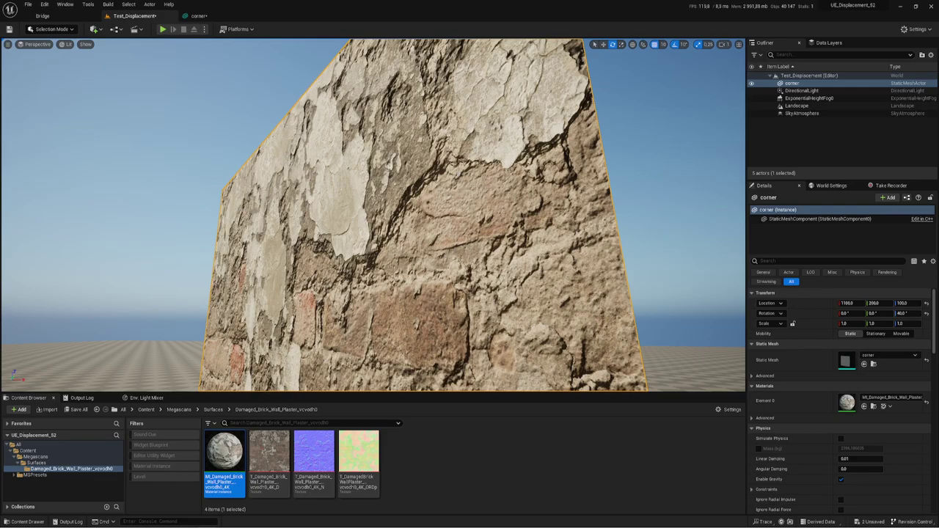
right_drag(436, 88, 396, 66)
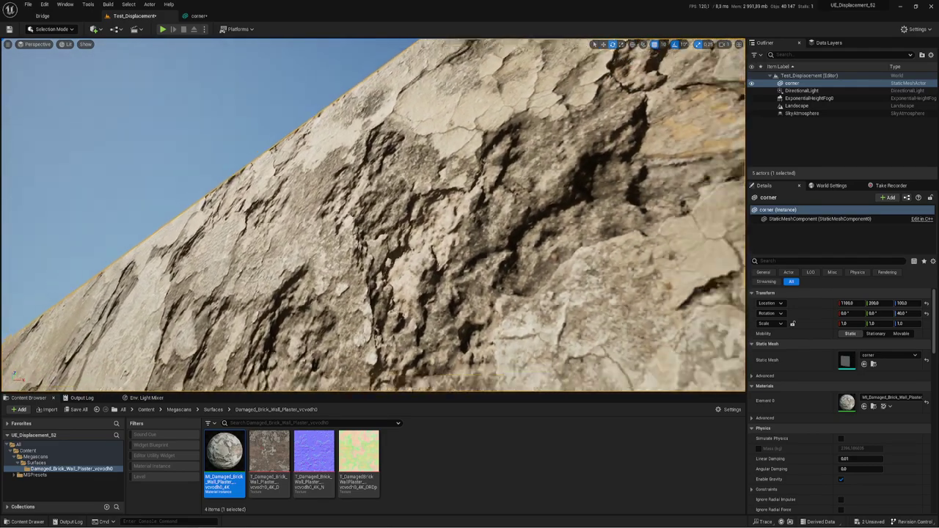
mouse_move(396, 66)
right_down()
mouse_move(367, 110)
mouse_move(382, 95)
right_up()
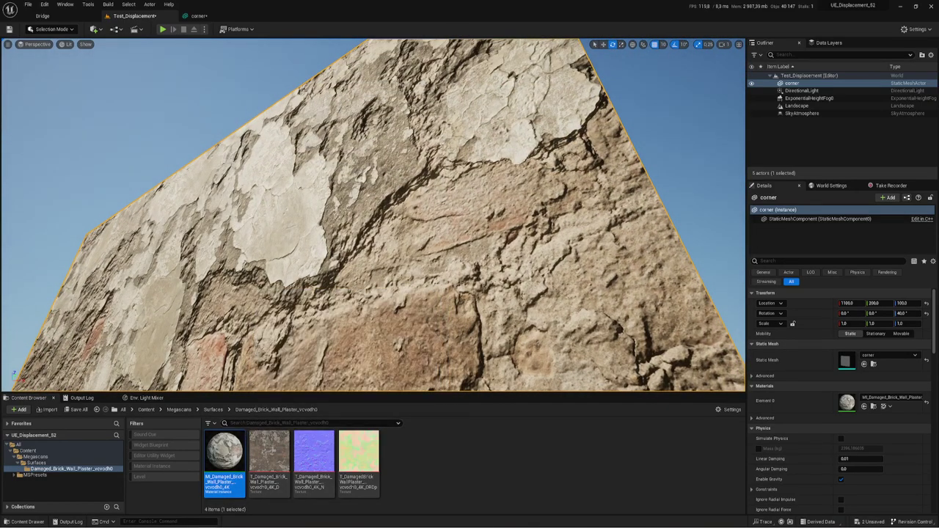
- Set the corner mesh's Element 0 material to MI_Damaged_Brick_Wall_Plaster in its Static Mesh Editor
click(198, 15)
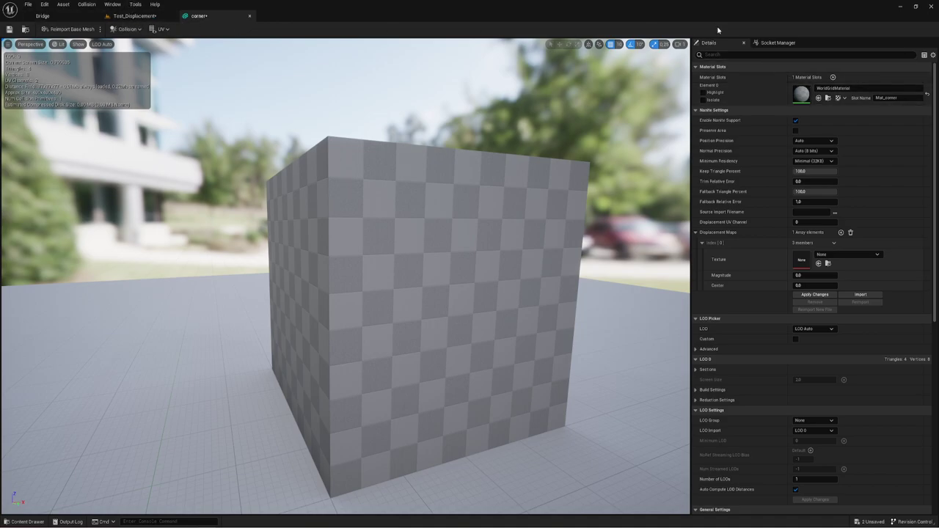
click(819, 98)
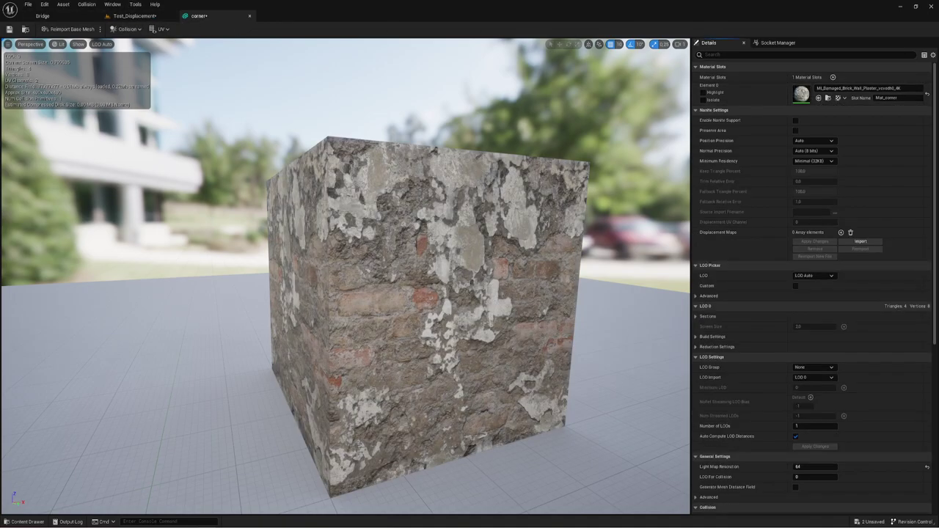
mouse_move(440, 293)
mouse_down()
mouse_move(513, 279)
mouse_move(528, 250)
mouse_move(557, 250)
mouse_up()
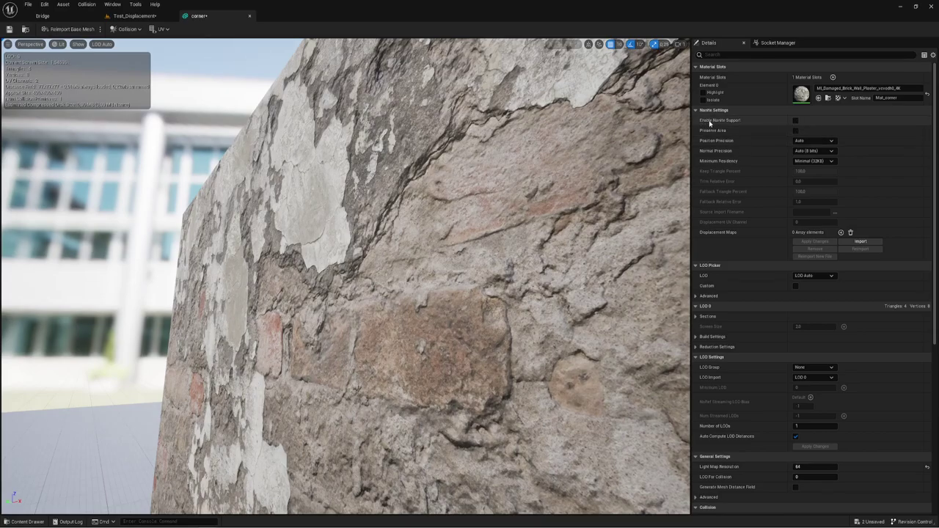
- Enable Nanite Support and add one Displacement Maps entry, leaving its texture as None
click(796, 120)
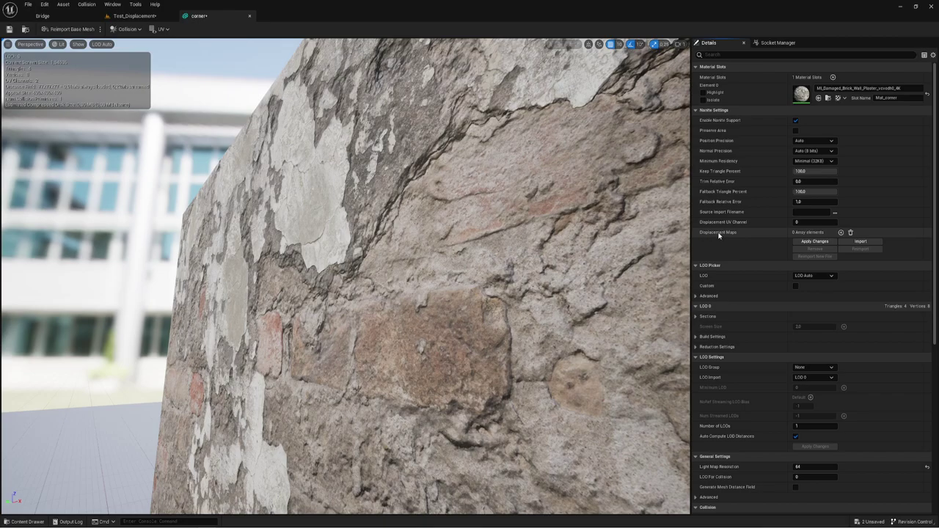
click(841, 232)
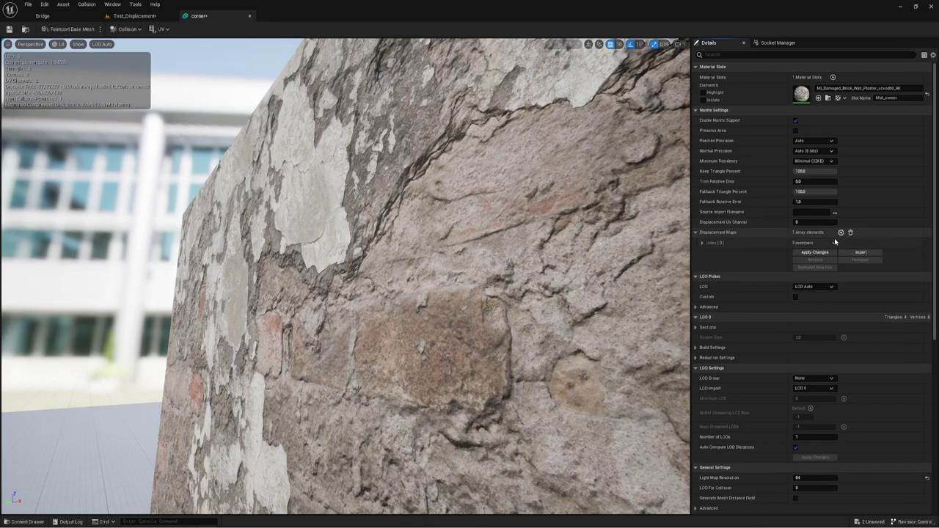
click(701, 243)
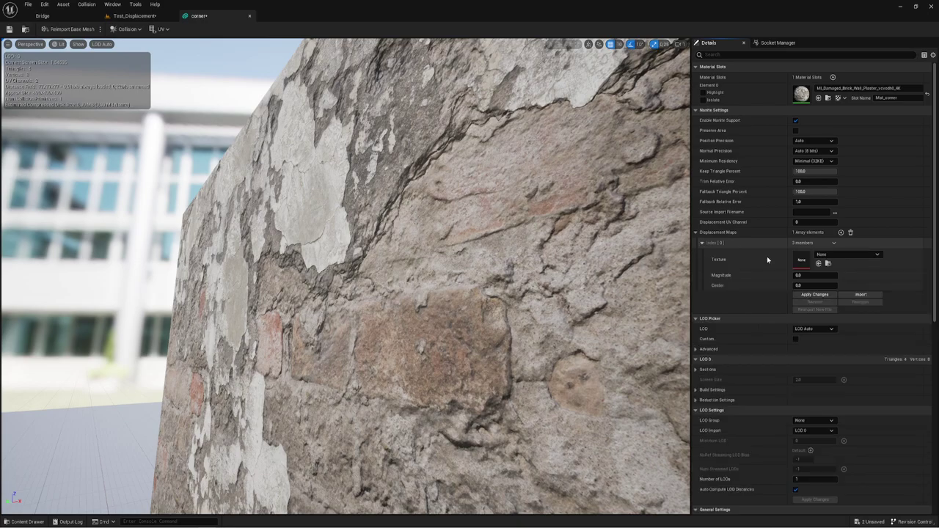
click(832, 256)
click(832, 256)
click(830, 256)
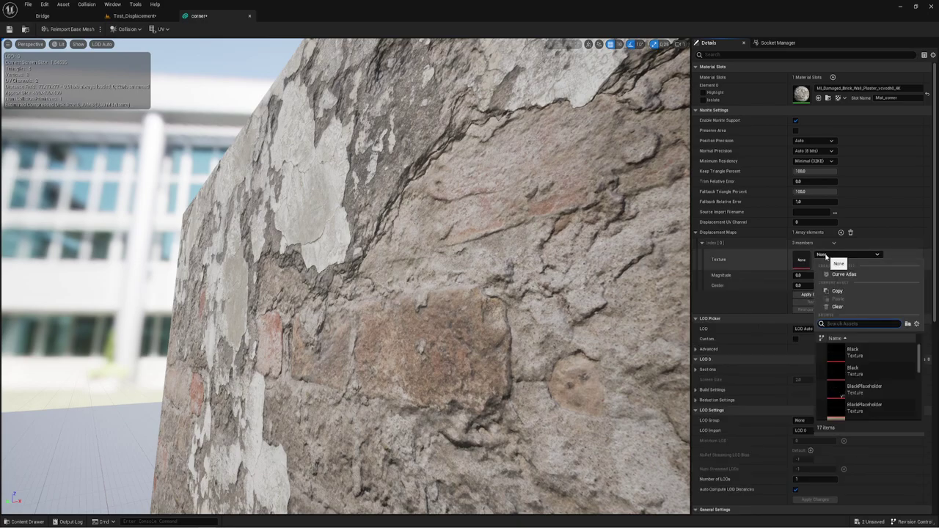
click(828, 257)
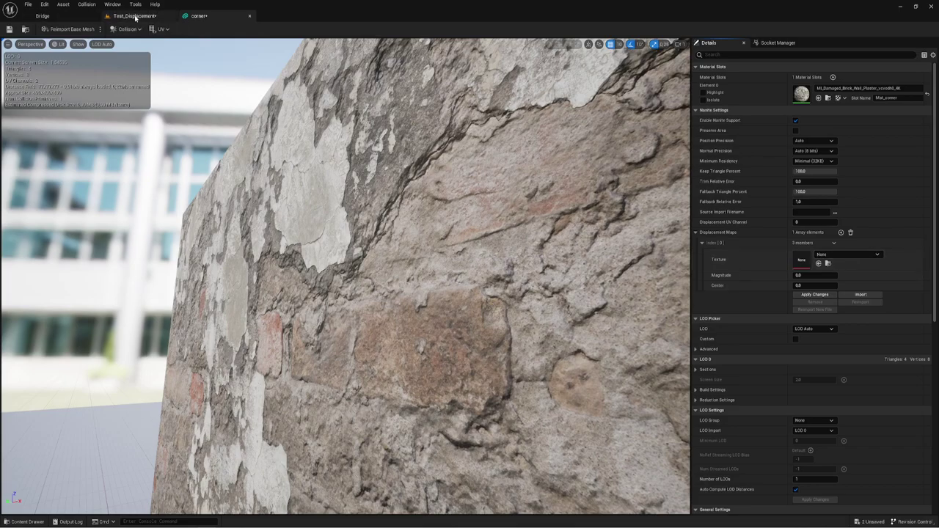
- Open T_DamagedBrickWallPlaster_vcvodh0_4K_ORDp from the Content Browser in the Texture Editor
click(137, 16)
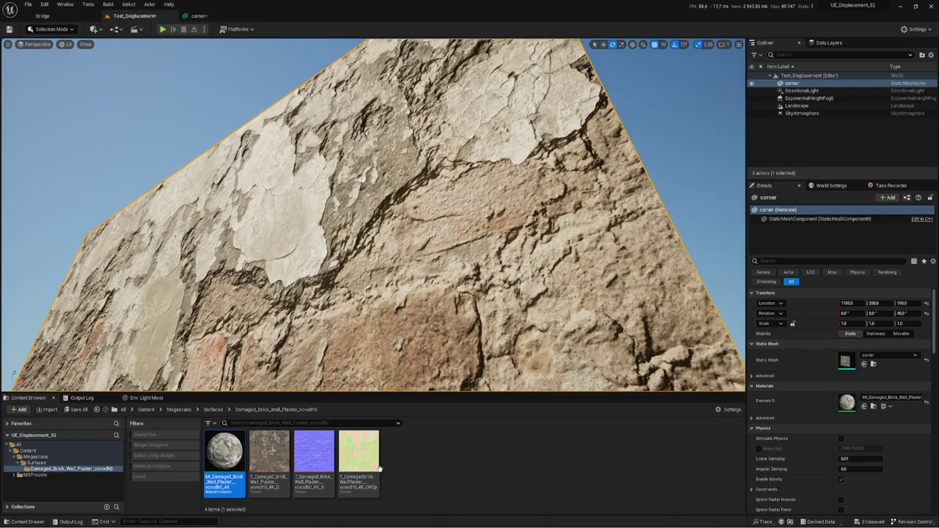
click(362, 446)
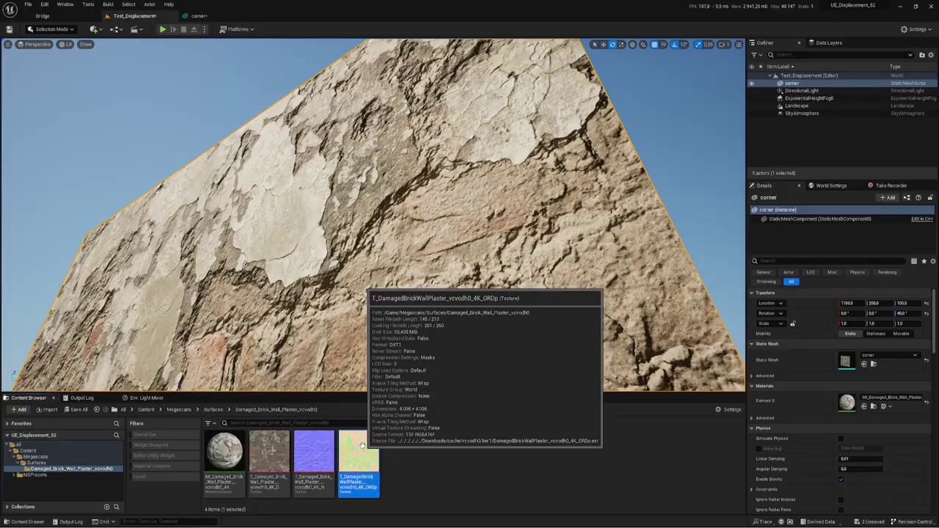
double_click(361, 445)
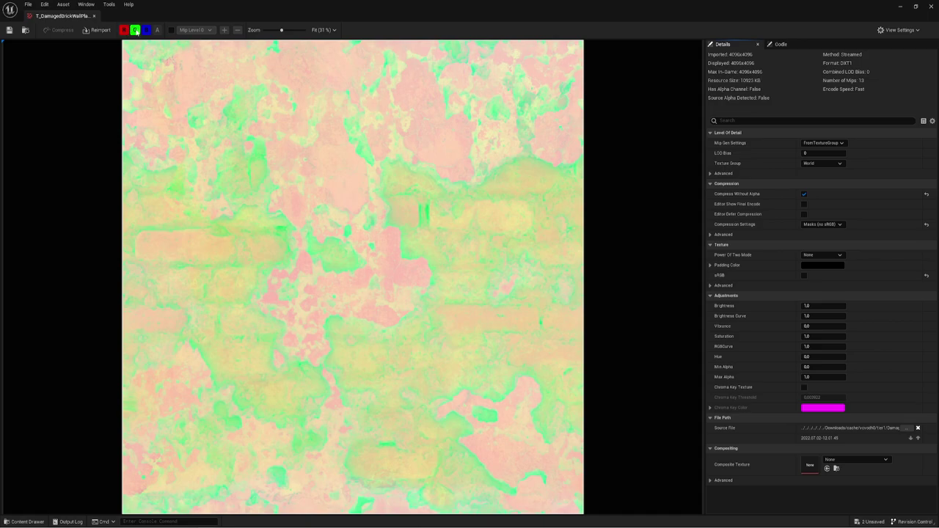
- View the ORDp texture's red, green and blue channels each on its own, then close the texture editor
click(134, 30)
click(124, 30)
click(134, 30)
click(146, 30)
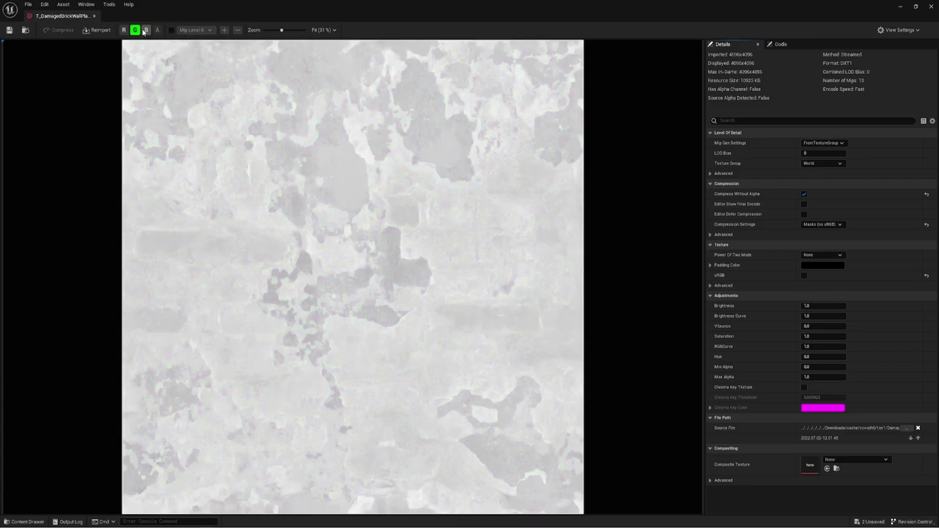
click(134, 30)
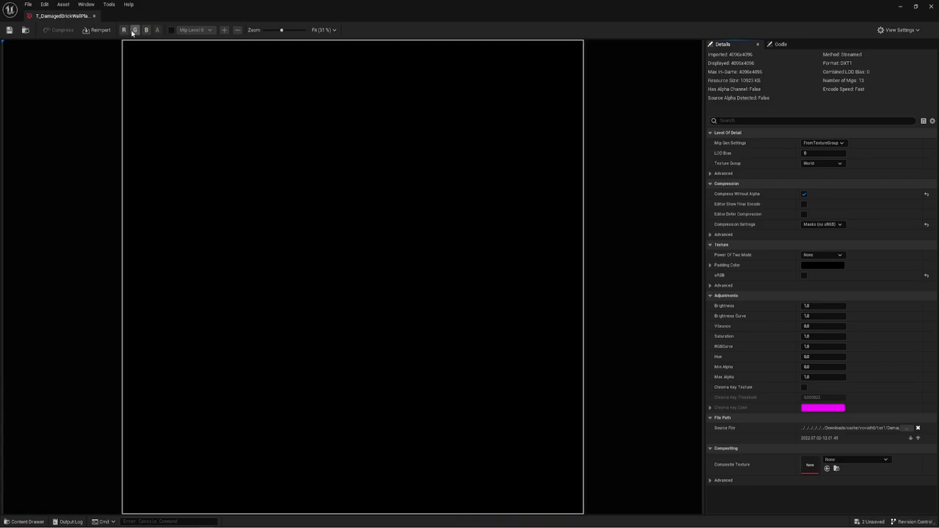
click(124, 30)
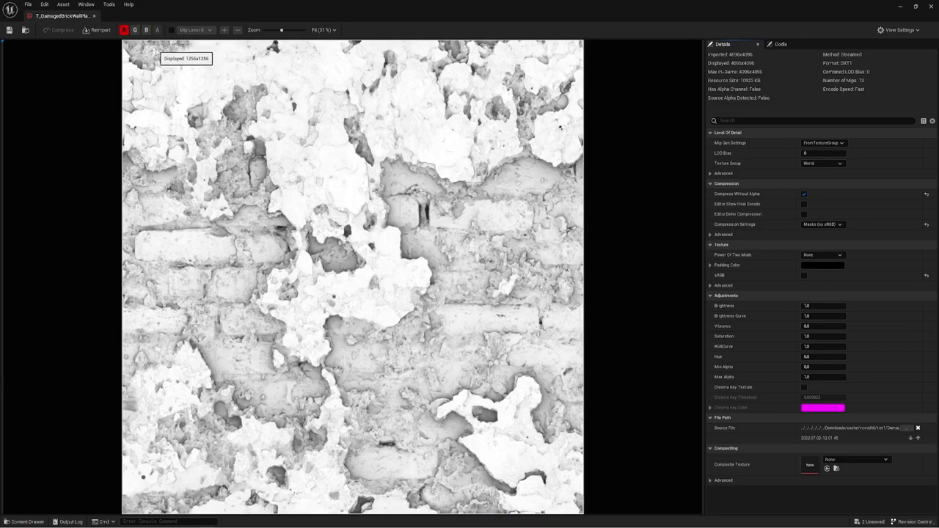
click(124, 30)
click(135, 30)
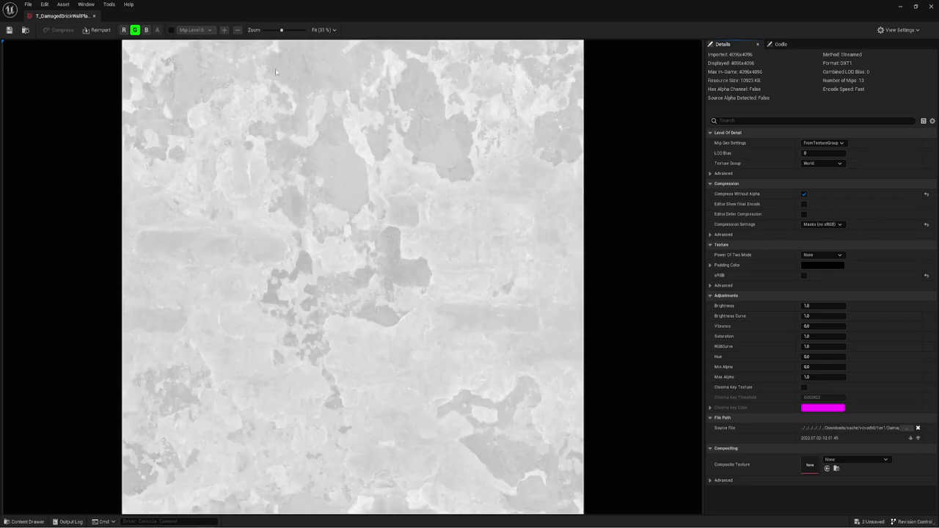
click(135, 30)
click(145, 30)
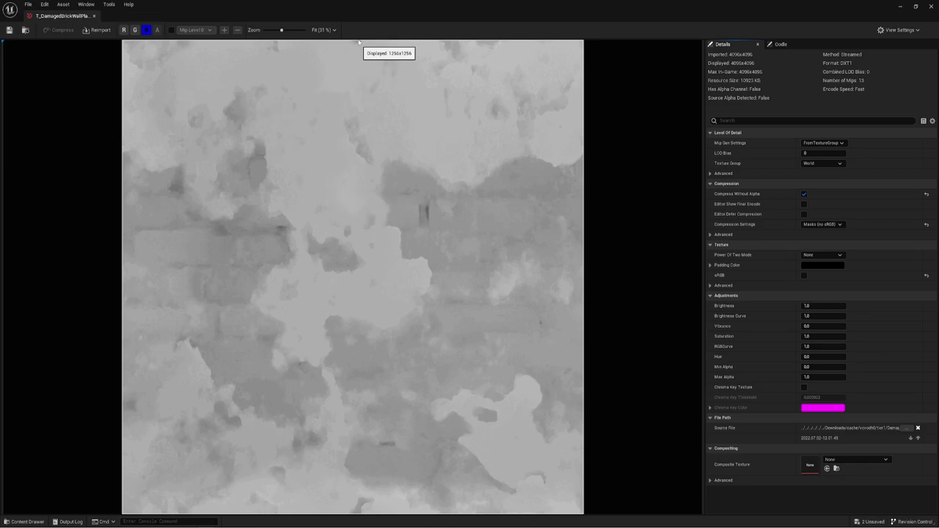
click(147, 31)
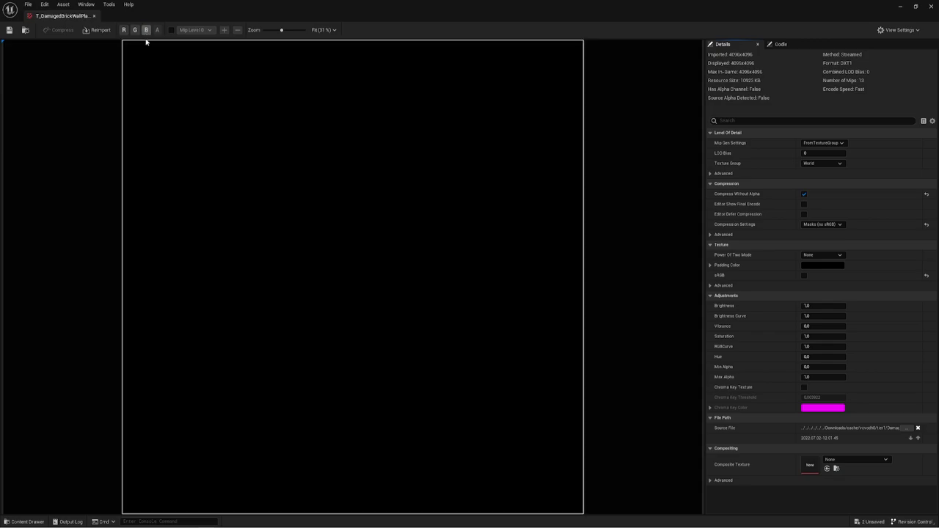
click(93, 17)
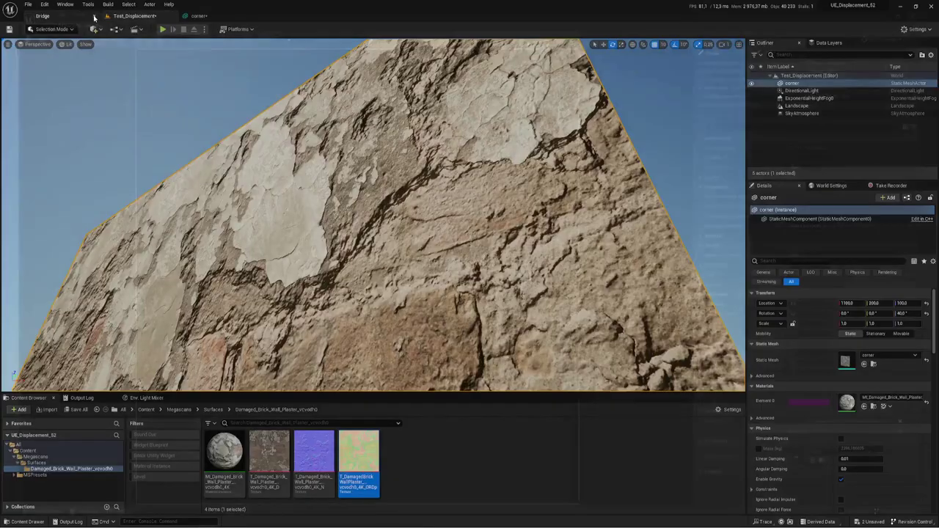
- Export the ORDp texture as an EXR file into the UE_Displacement_52 project folder
right_click(347, 446)
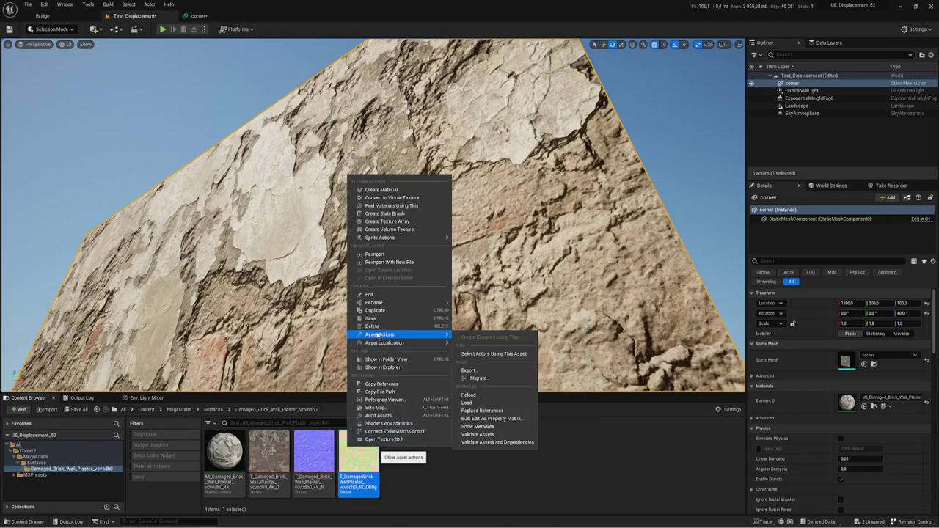
mouse_move(387, 336)
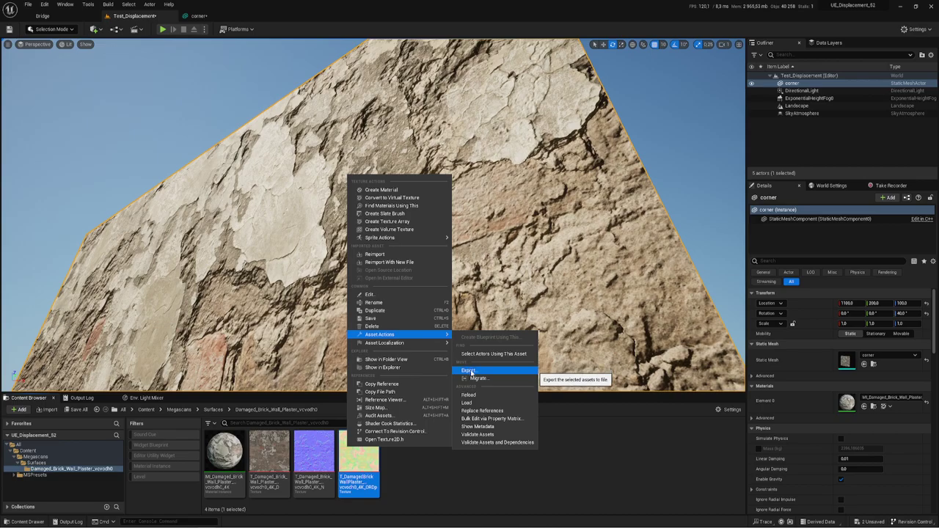
click(470, 371)
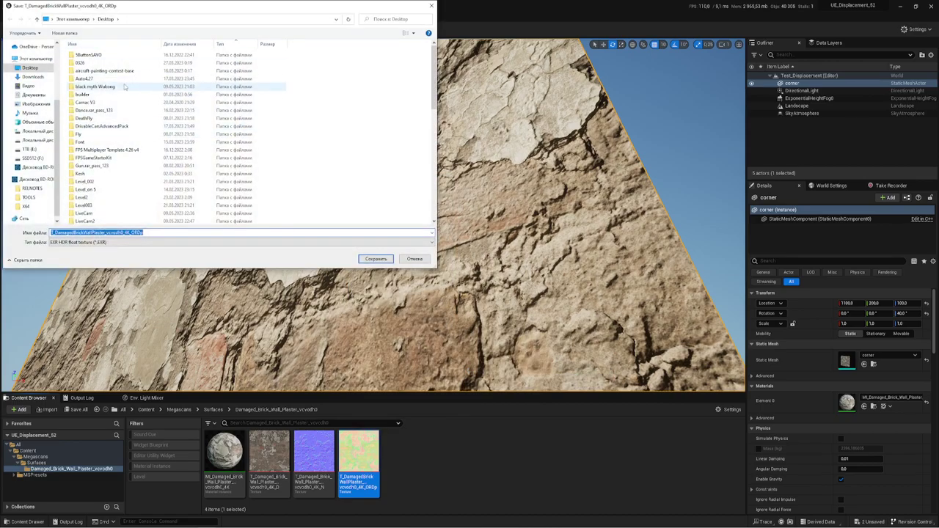
scroll(117, 110, down, 10)
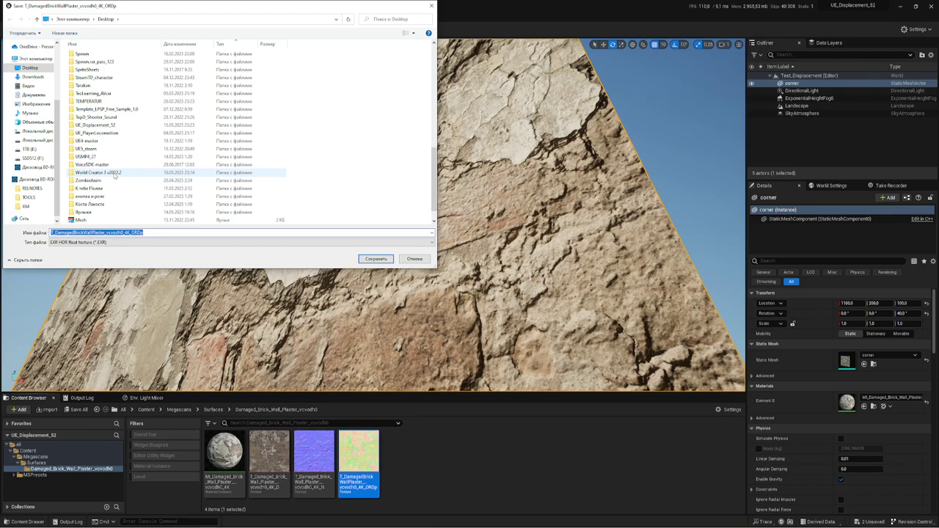
double_click(99, 124)
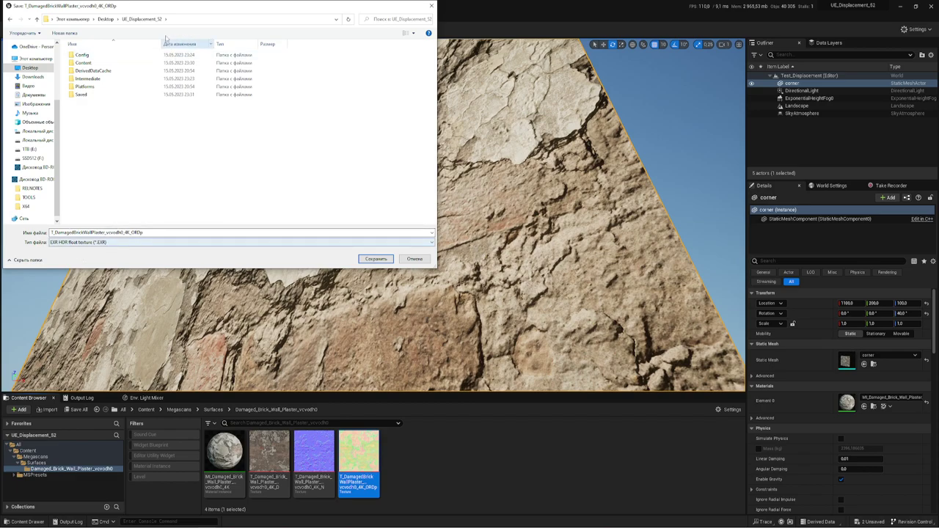
drag(15, 2, 231, 41)
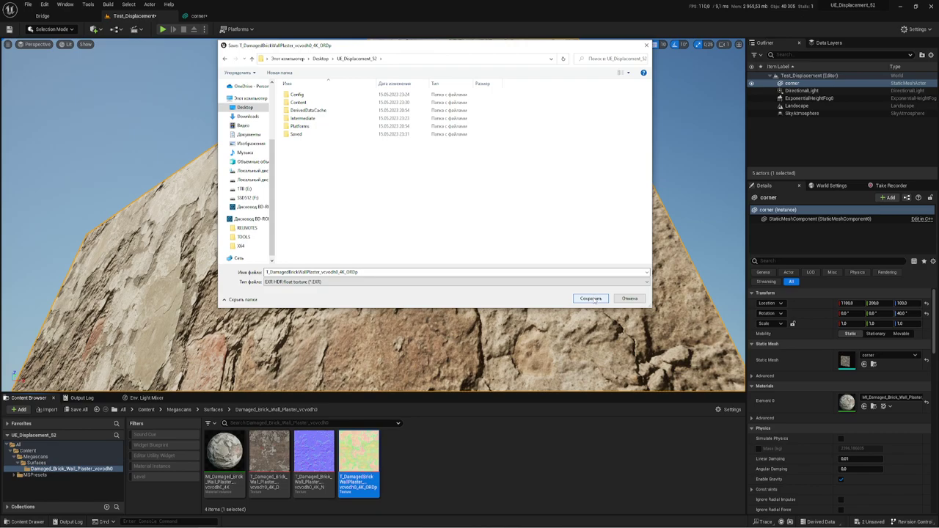
click(592, 299)
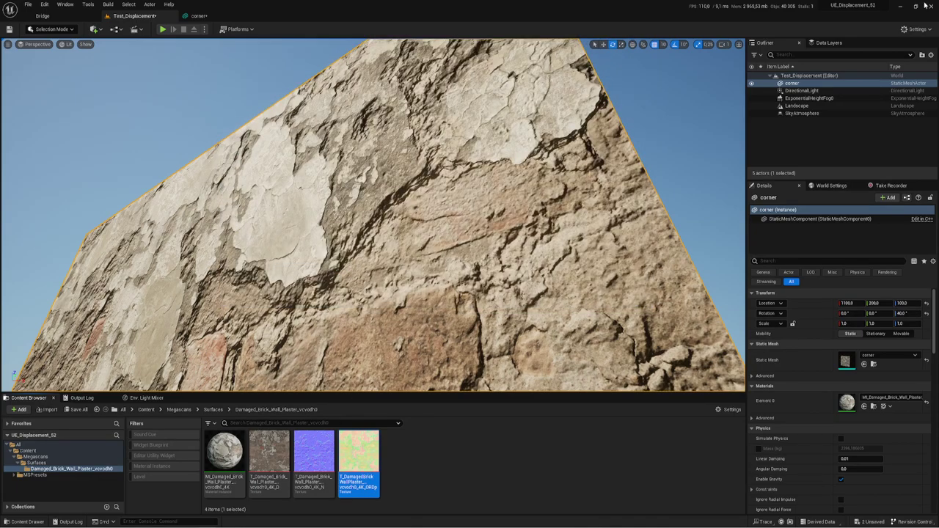
- Open the exported ORDp EXR file from the project folder in Adobe Photoshop 2023
mouse_move(59, 526)
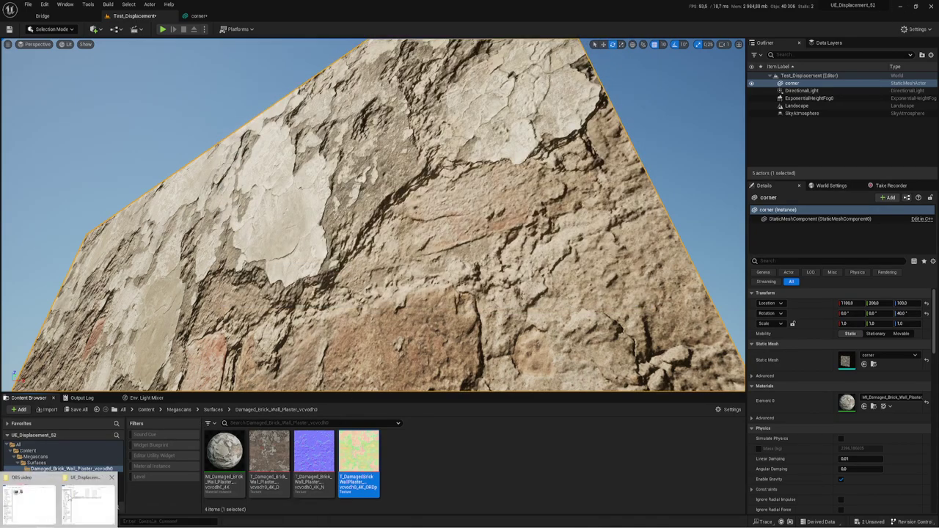
click(82, 505)
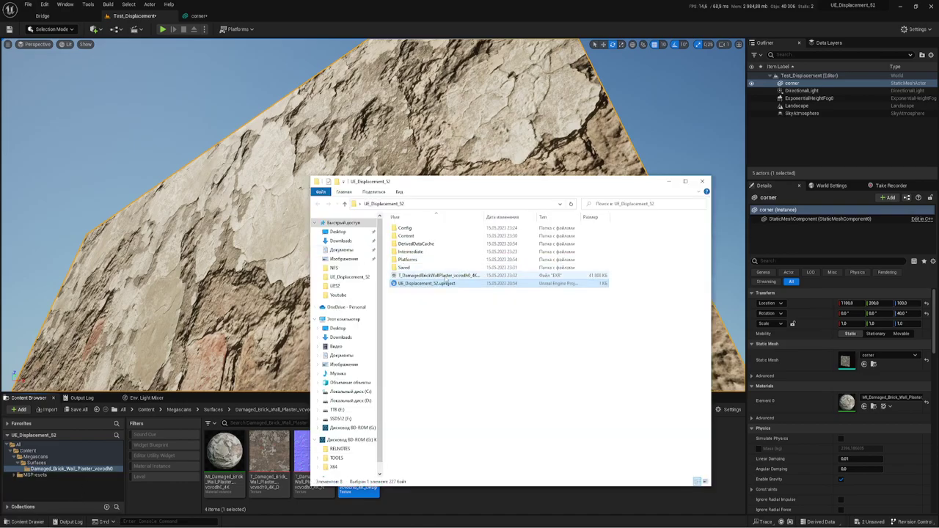
click(436, 276)
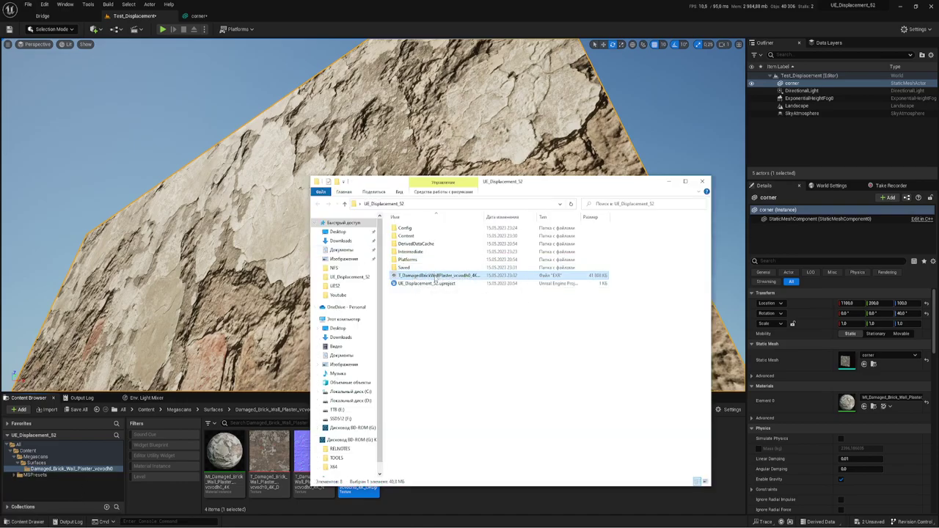
right_click(435, 277)
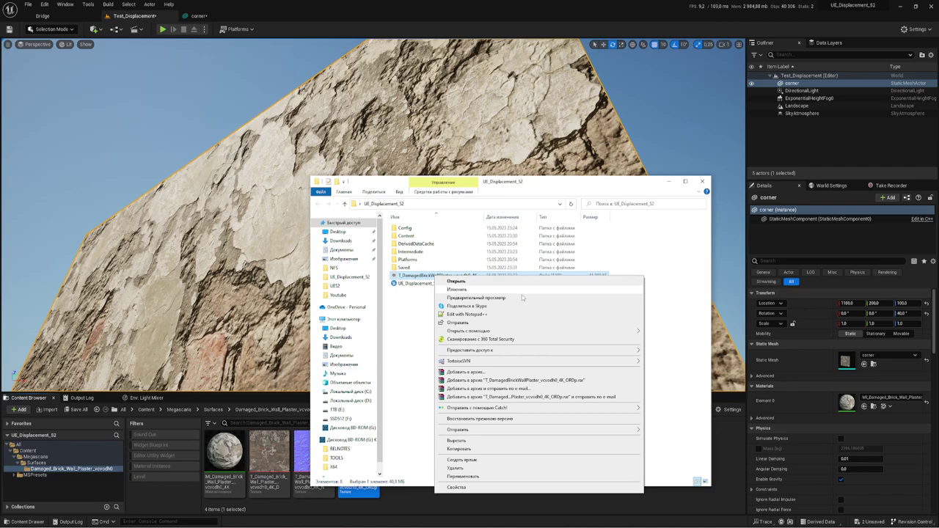
mouse_move(512, 332)
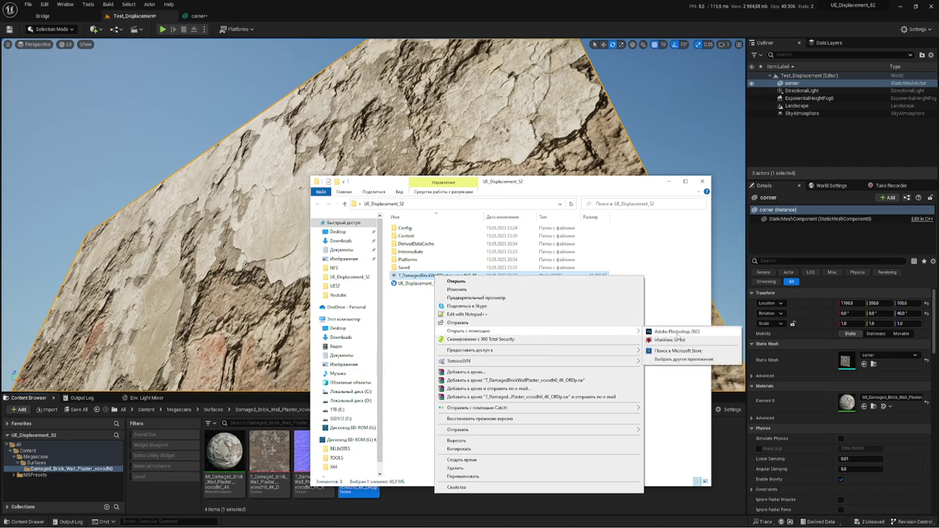
click(677, 332)
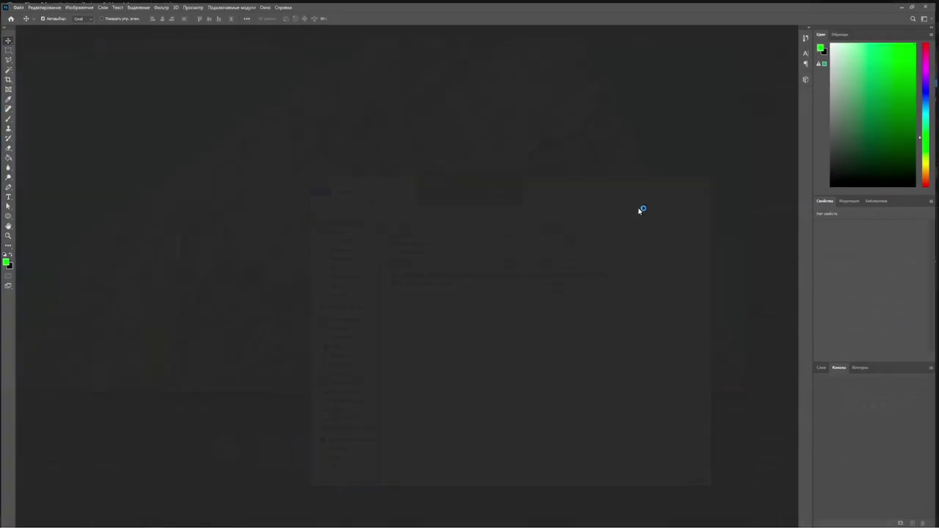
- Dismiss the startup and missing colour profile prompts and bring up the Channels panel
click(497, 178)
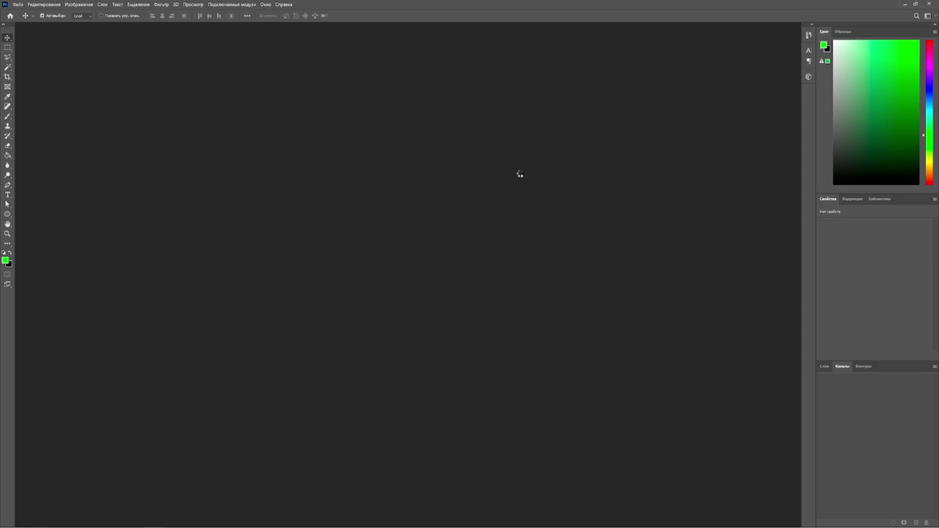
click(513, 223)
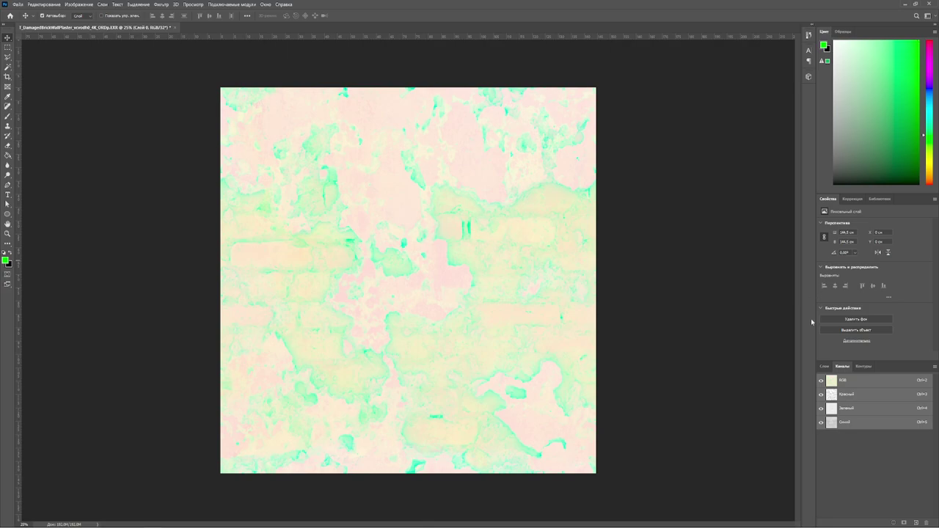
click(825, 367)
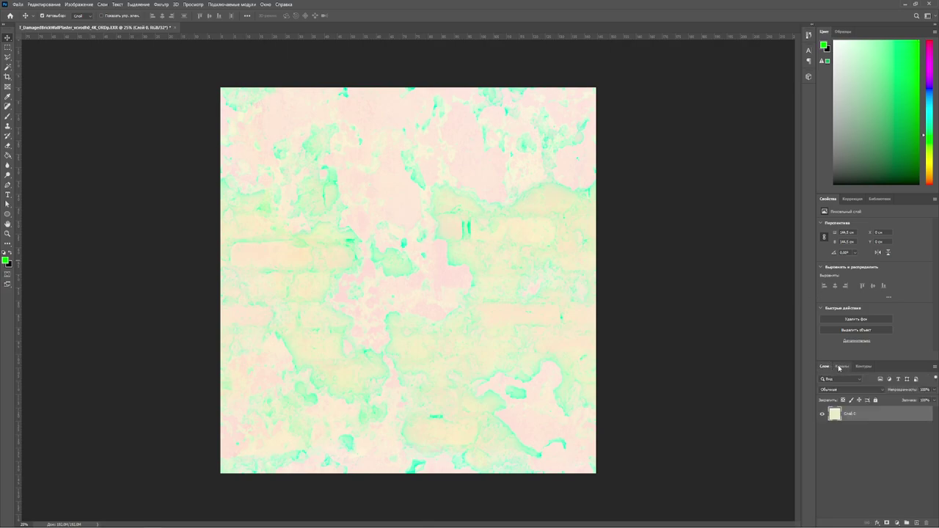
click(840, 367)
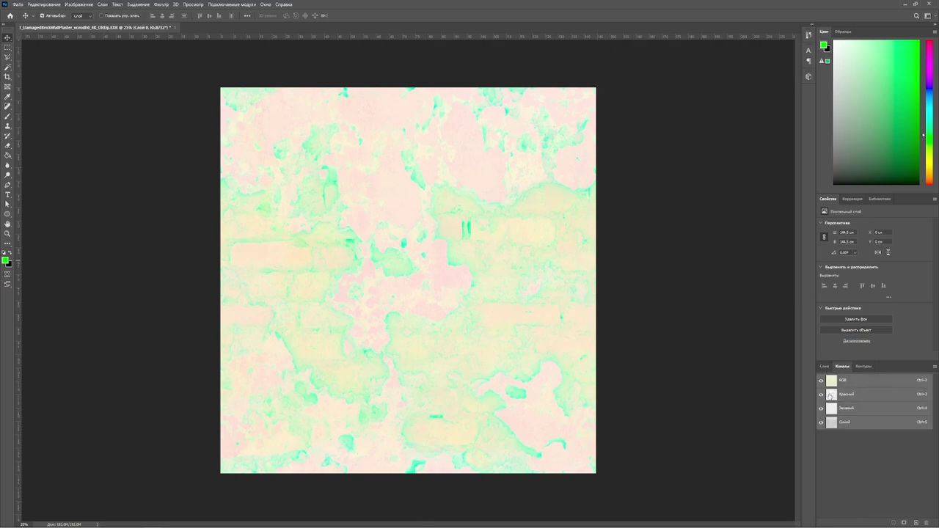
- Preview only the blue channel by hiding Red and Green, then restore all channels
click(821, 394)
click(821, 408)
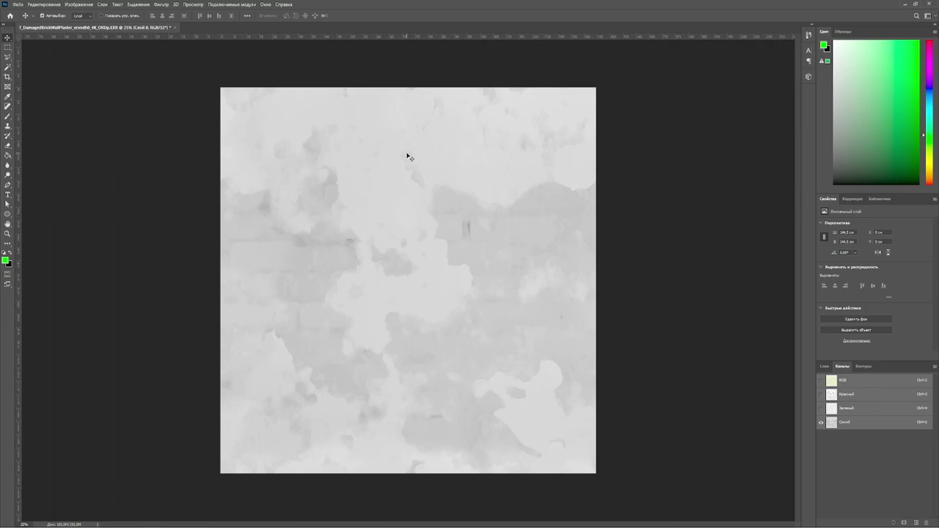
click(820, 394)
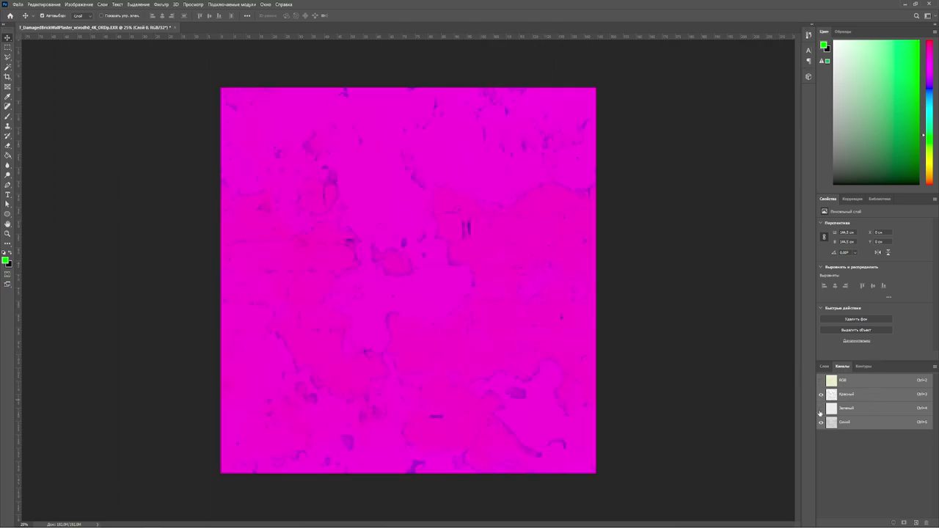
click(820, 408)
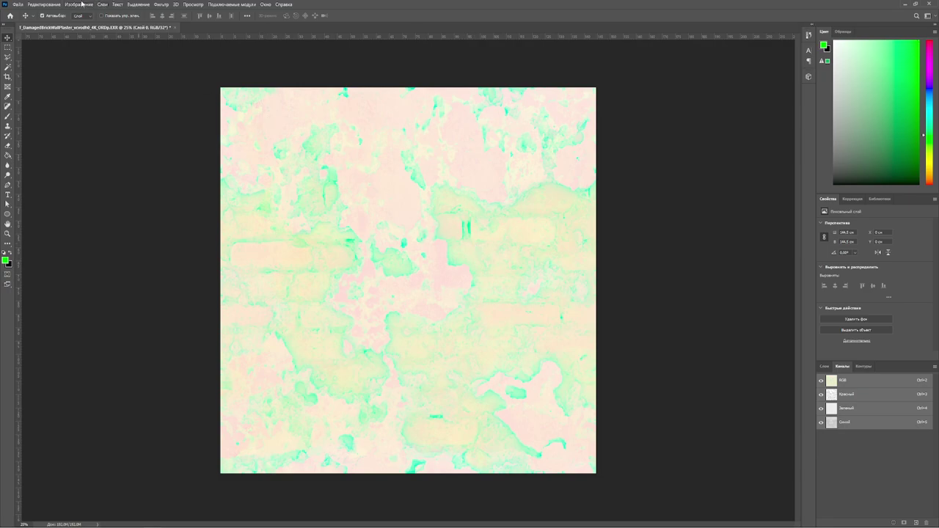
click(81, 4)
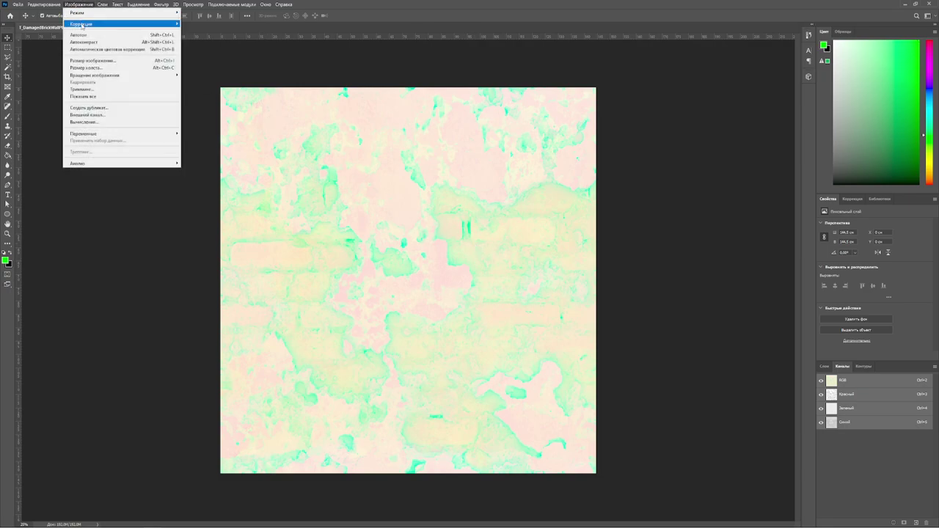
- Apply a Hue/Saturation adjustment with Saturation at -100 to make the texture grayscale
mouse_move(82, 24)
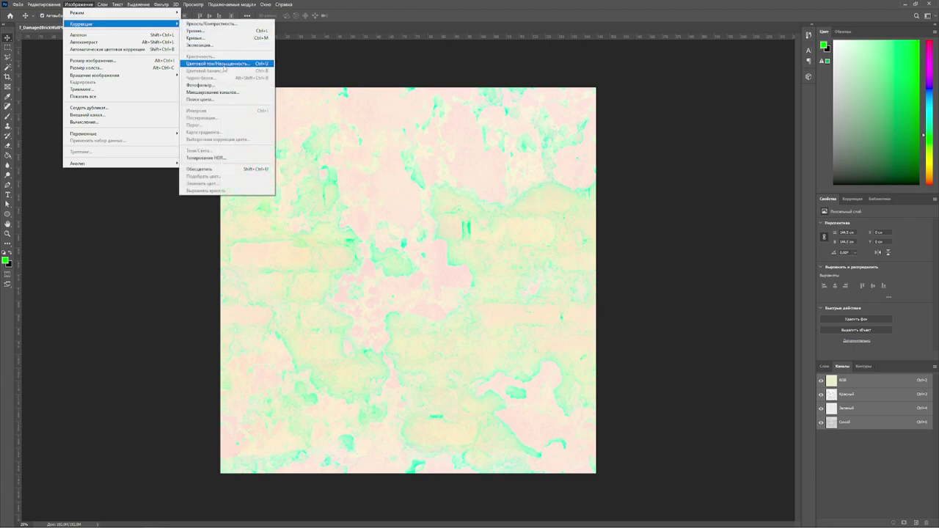
click(222, 65)
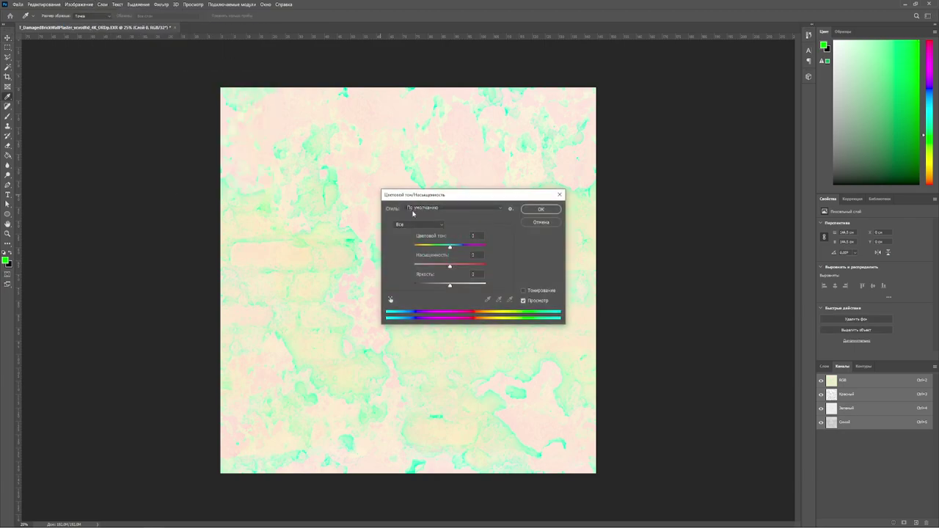
drag(449, 264, 405, 272)
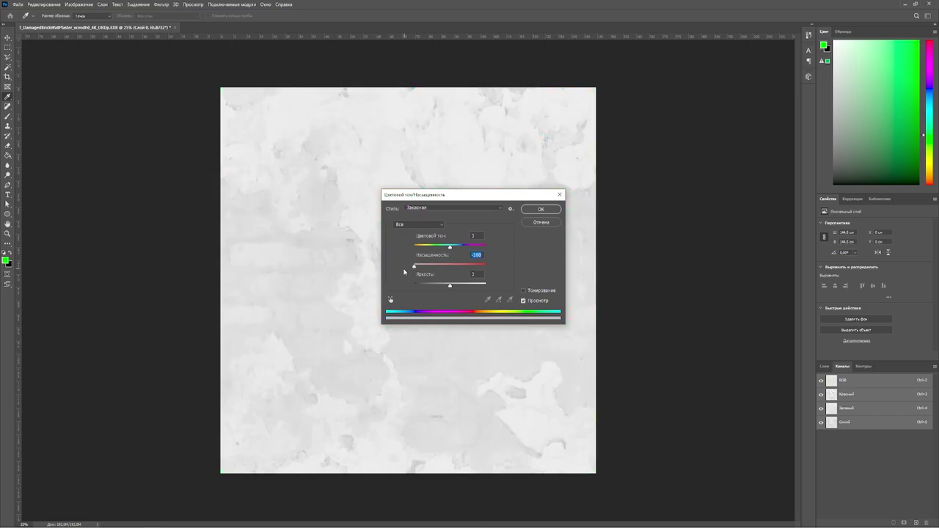
click(543, 211)
- Apply Brightness/Contrast with Contrast 100 and Brightness -15 to the texture
click(81, 6)
mouse_move(96, 27)
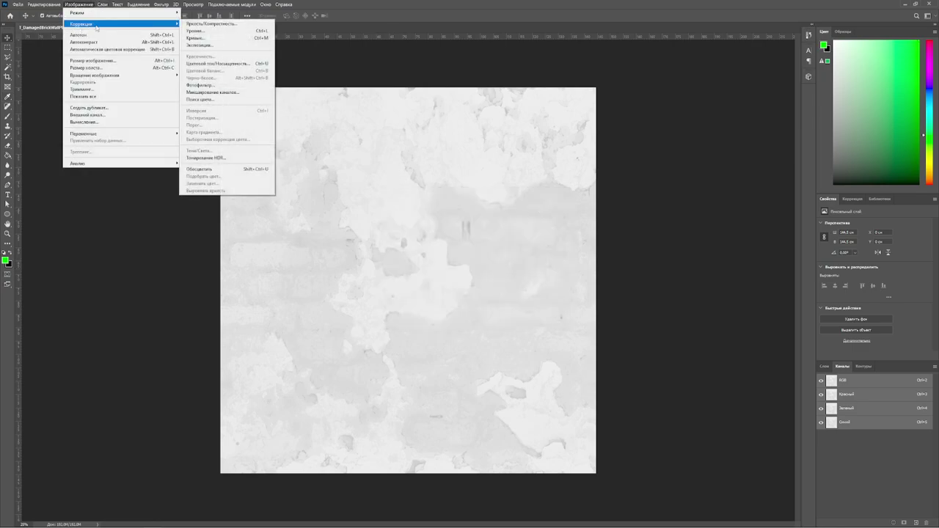
click(211, 25)
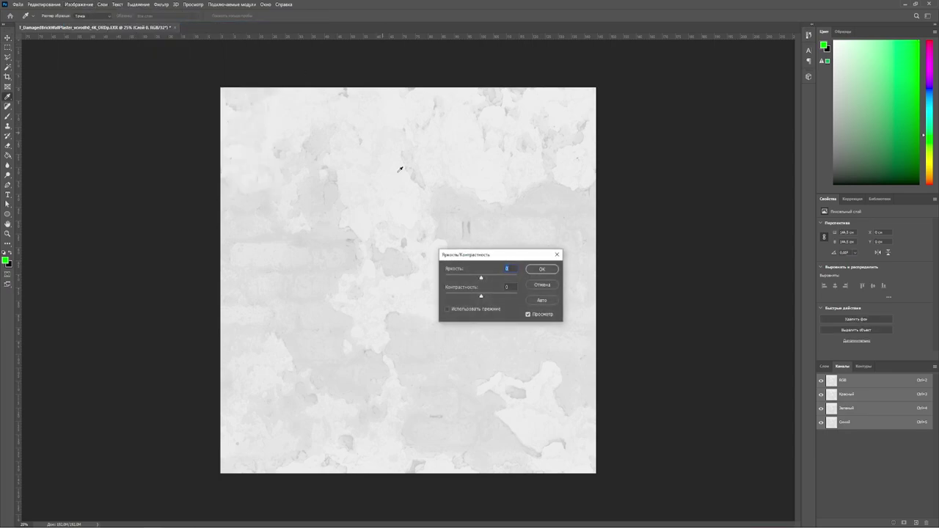
drag(495, 298, 552, 299)
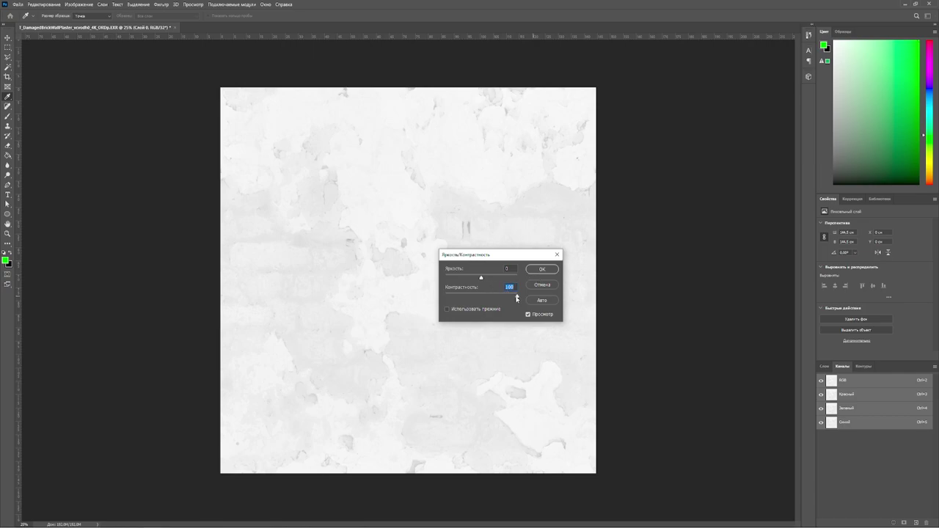
drag(481, 278, 475, 281)
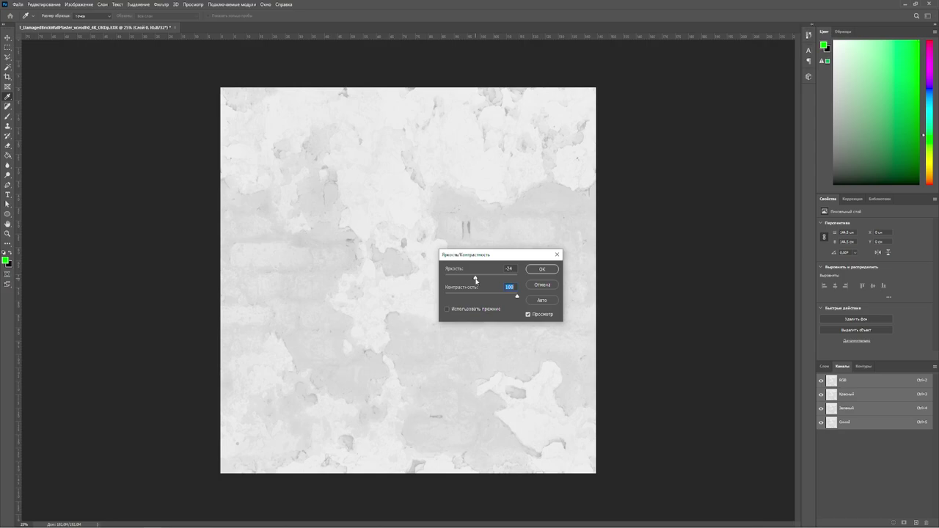
drag(475, 280, 476, 280)
drag(477, 277, 479, 279)
click(477, 279)
click(543, 270)
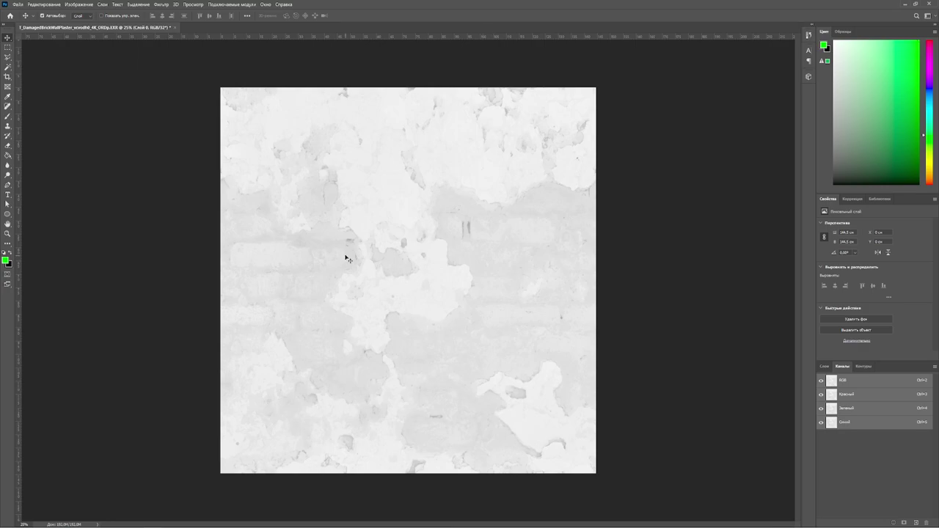
- Save a copy named Displacement in OpenEXR format, accepting the default EXR options
click(18, 4)
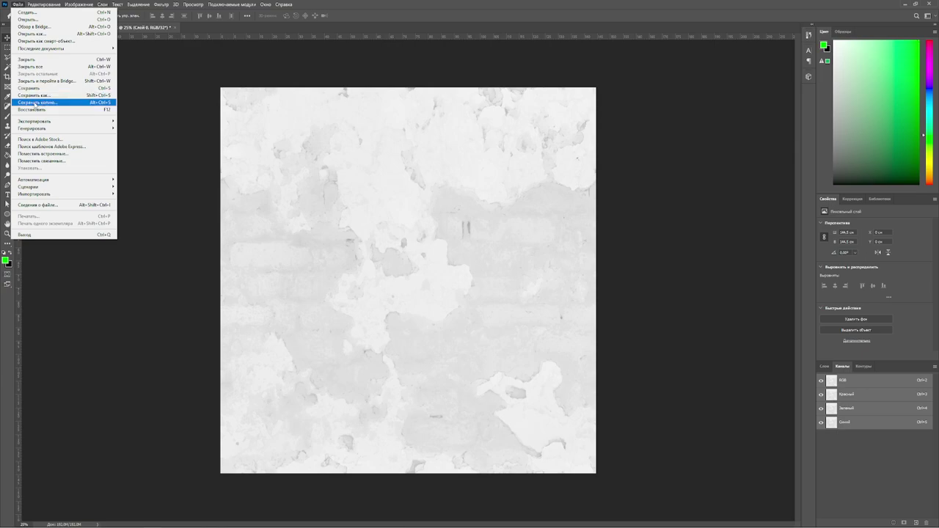
click(39, 102)
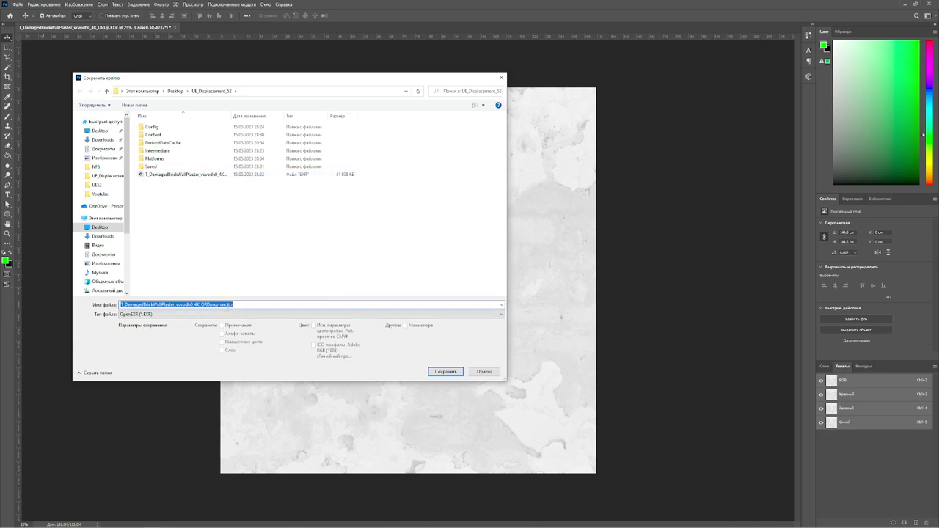
text(Displacement)
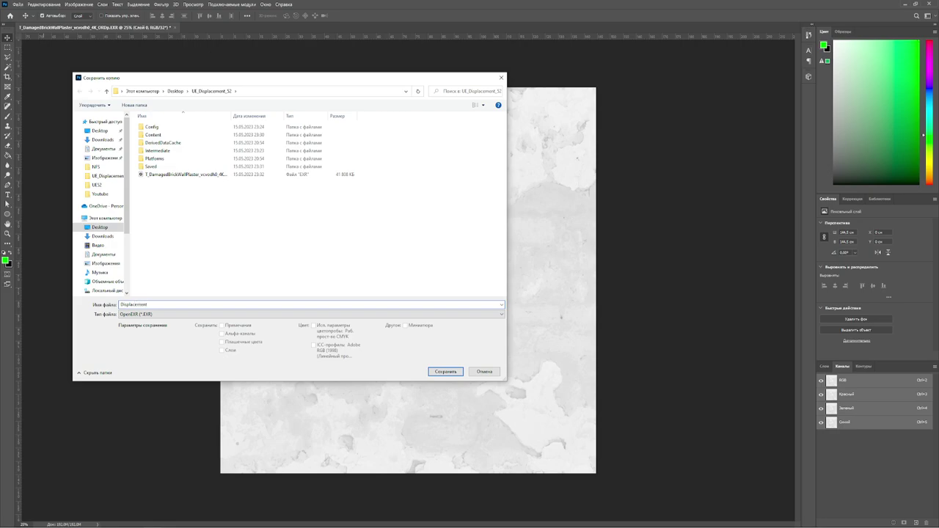
click(449, 373)
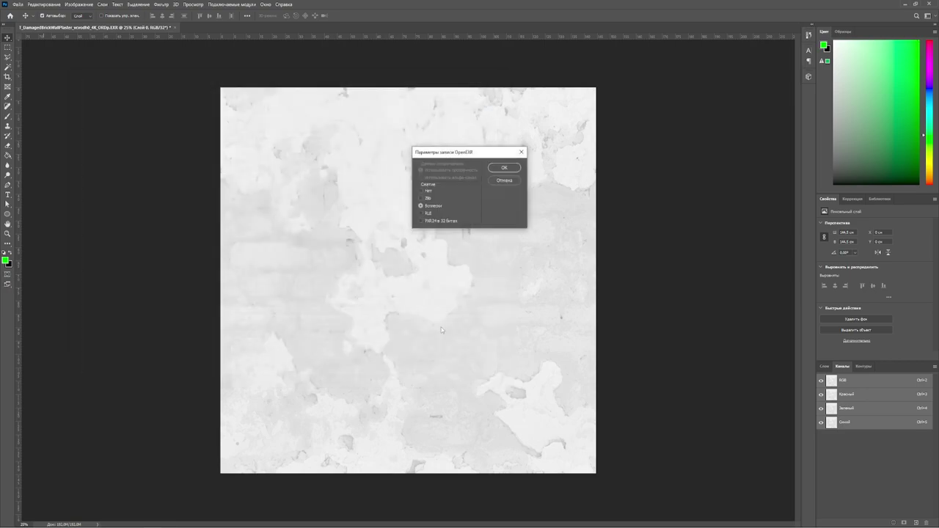
click(513, 167)
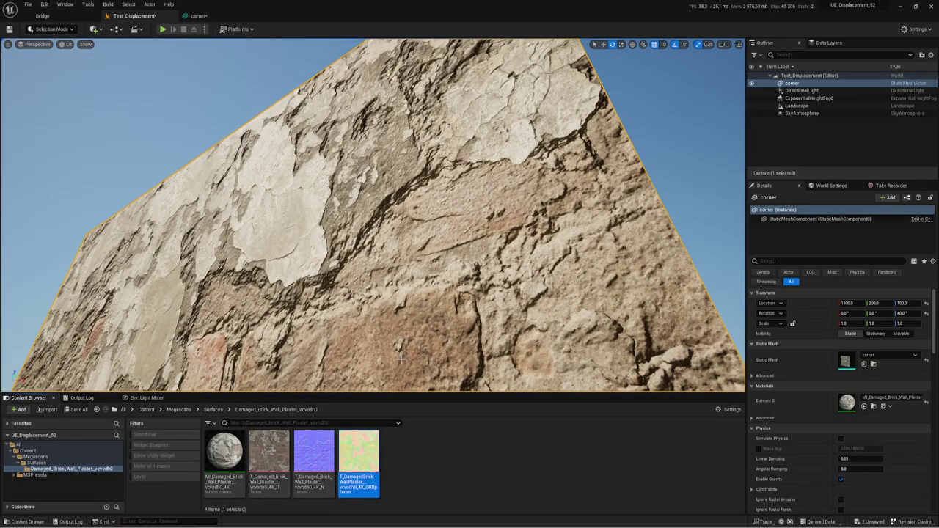
- Import Displacement.exr into the plaster surface folder of the Content Browser
right_click(429, 461)
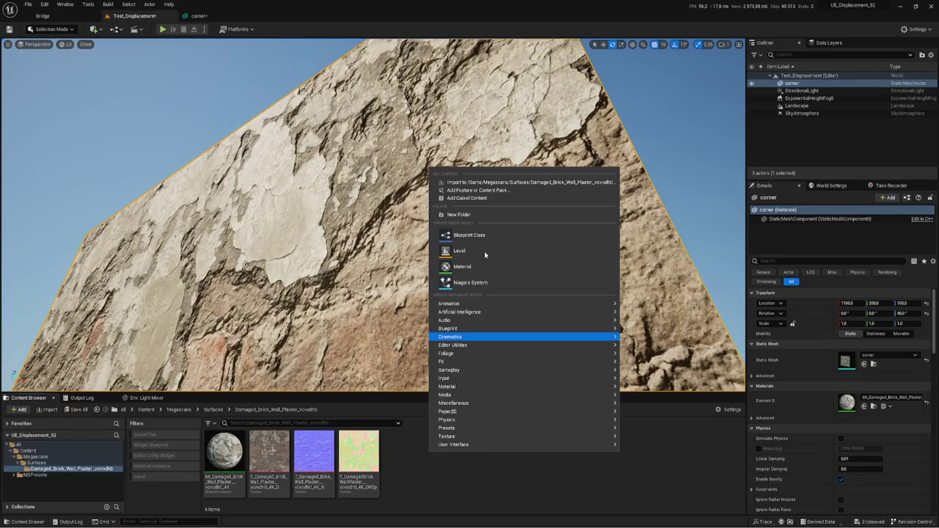
click(495, 183)
click(306, 142)
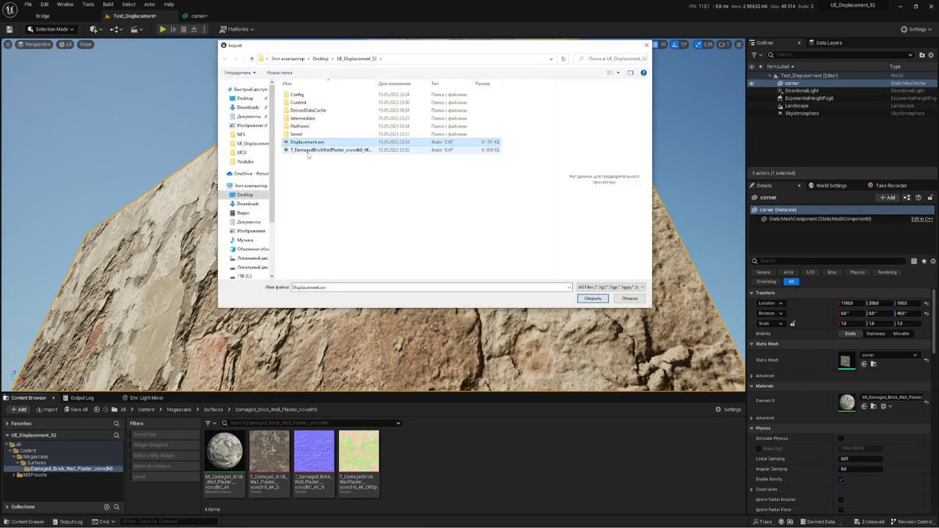
click(593, 299)
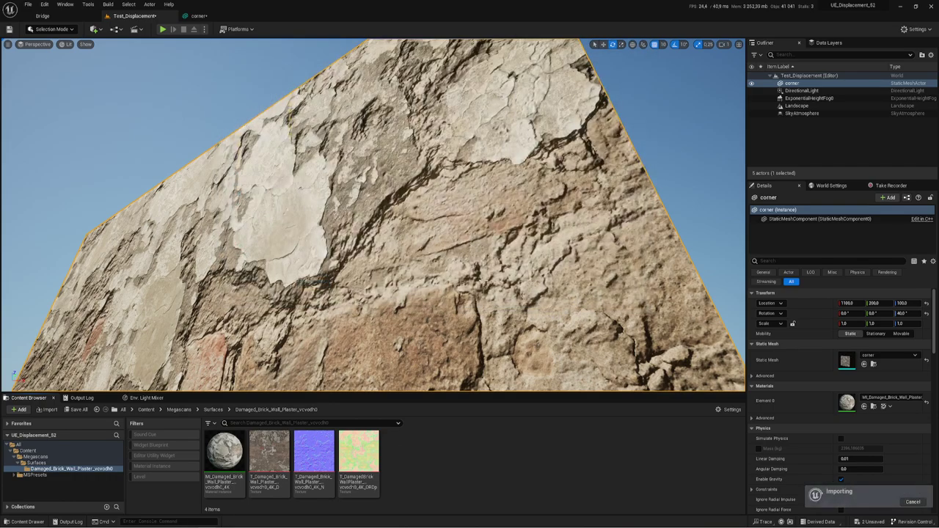
click(403, 455)
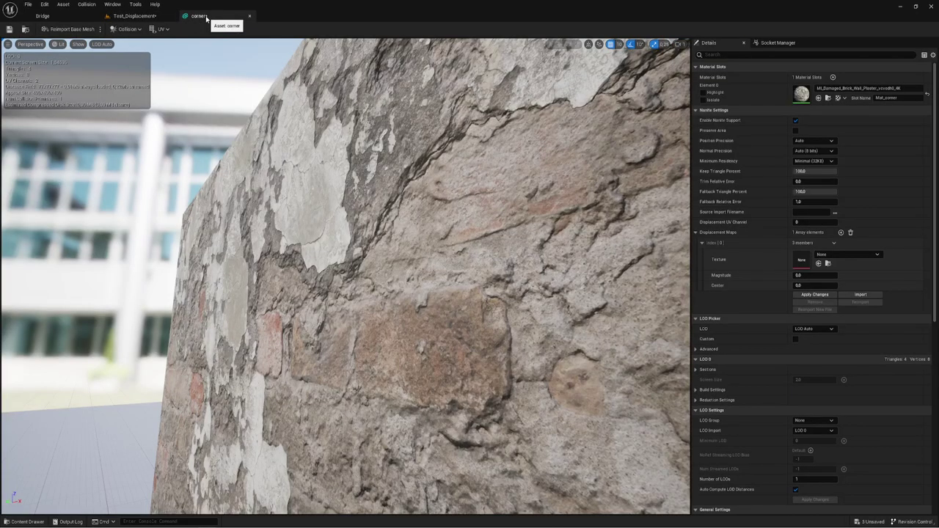
- Set Displacement as the corner mesh's Nanite displacement map texture and apply the changes
click(199, 16)
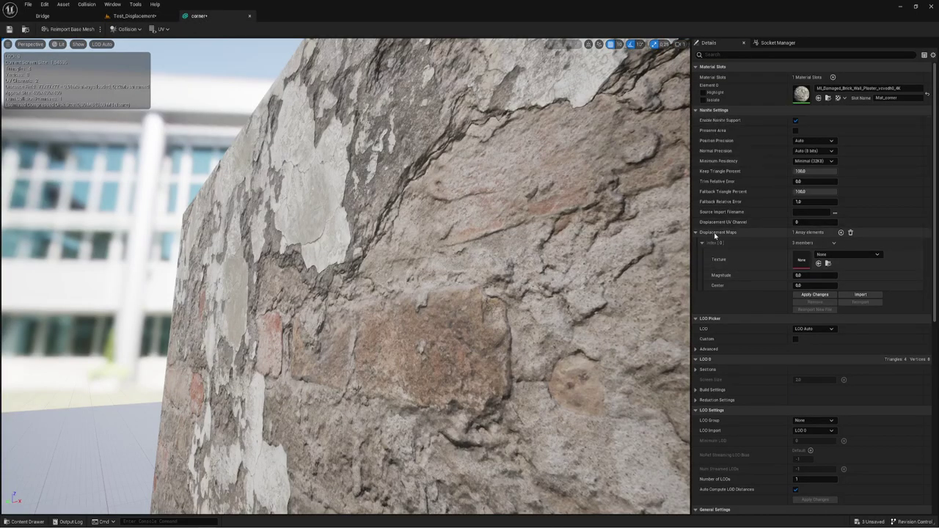
click(819, 263)
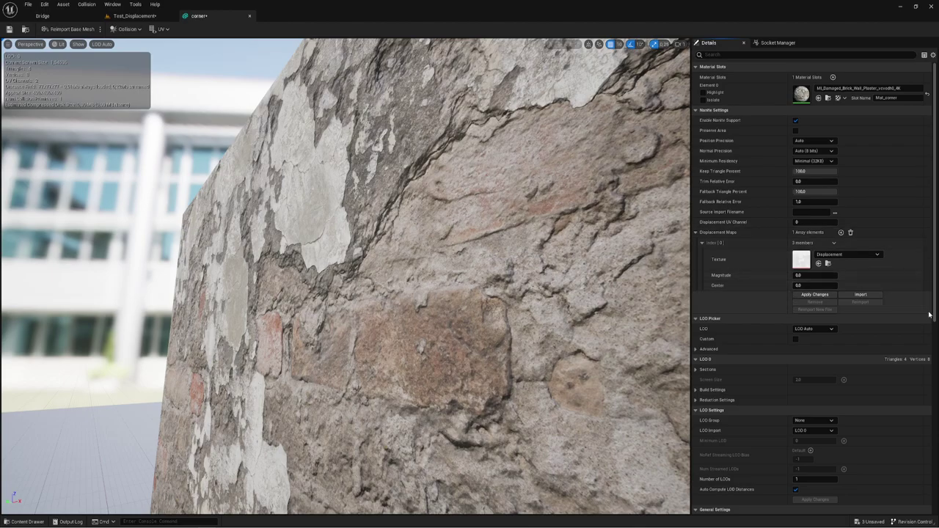
click(815, 294)
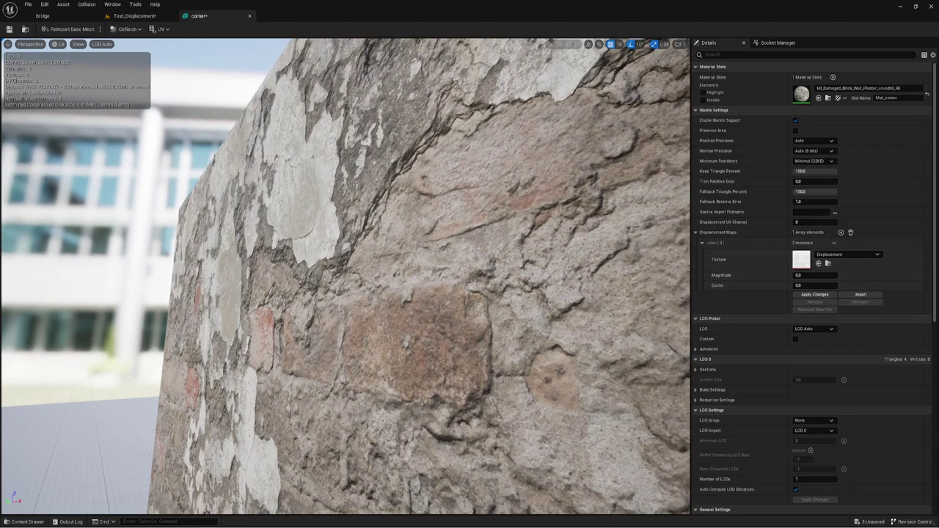
- Set the displacement magnitude to 10 and rebuild the corner mesh
mouse_move(345, 279)
mouse_down()
mouse_move(470, 278)
mouse_move(468, 237)
mouse_up()
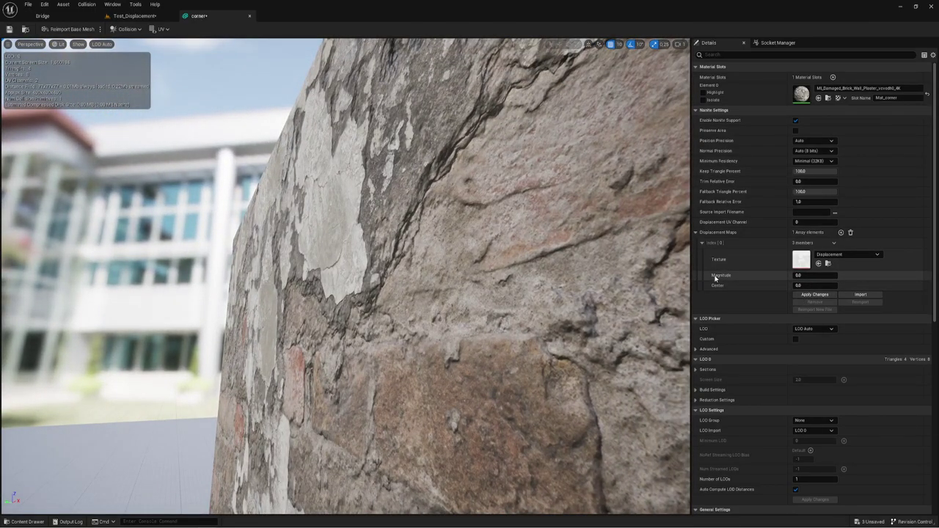
click(814, 275)
text(10)
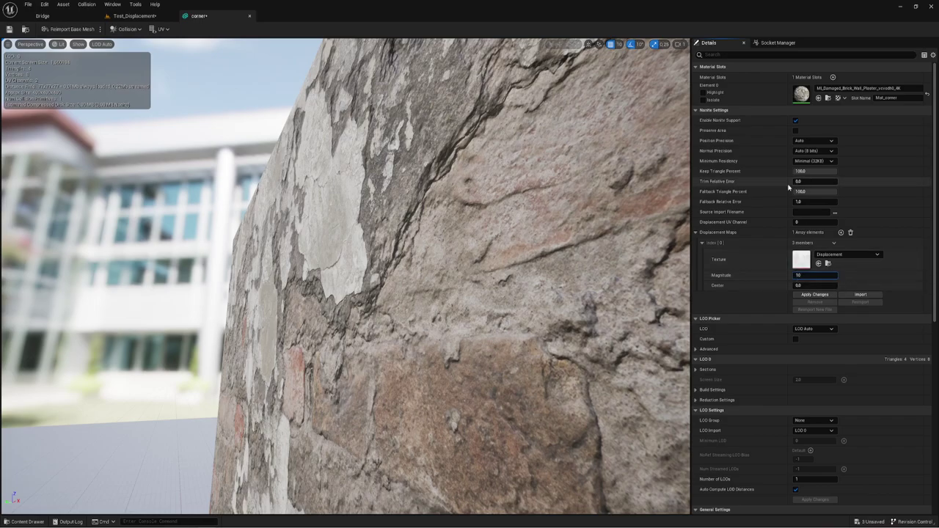
click(813, 295)
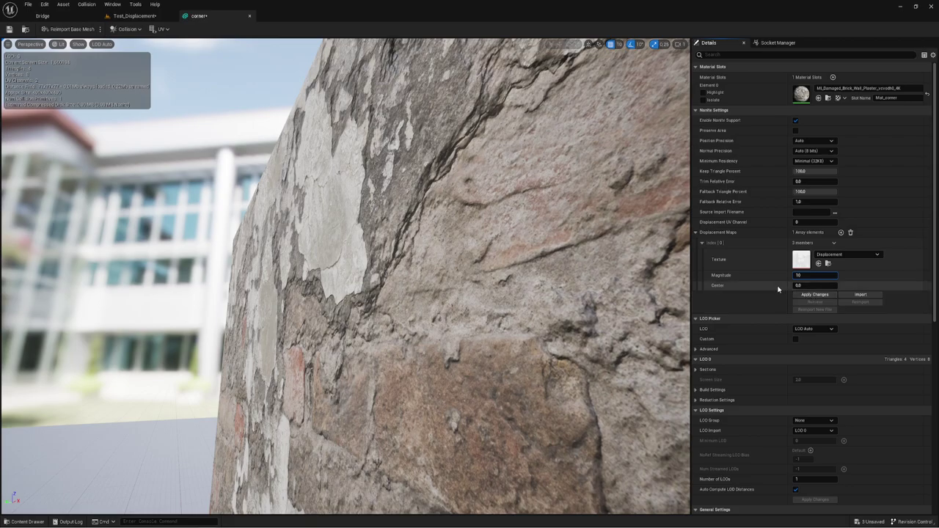
click(815, 296)
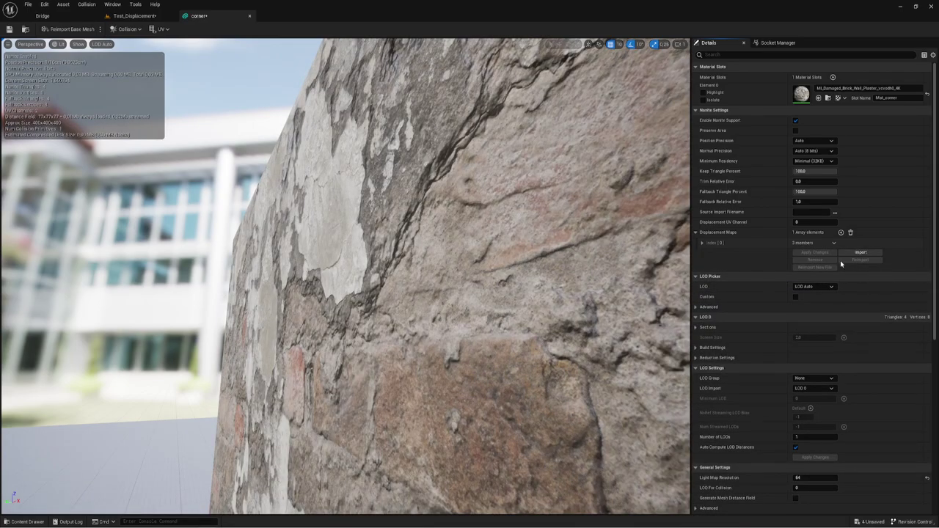
- Set Trim Relative Error to 0.05 and rebuild the mesh again
click(702, 243)
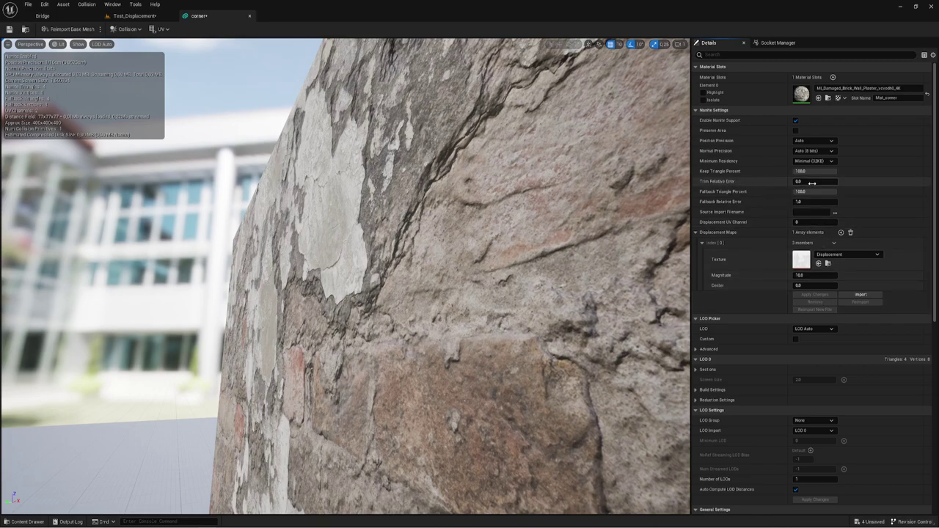
click(812, 184)
click(819, 293)
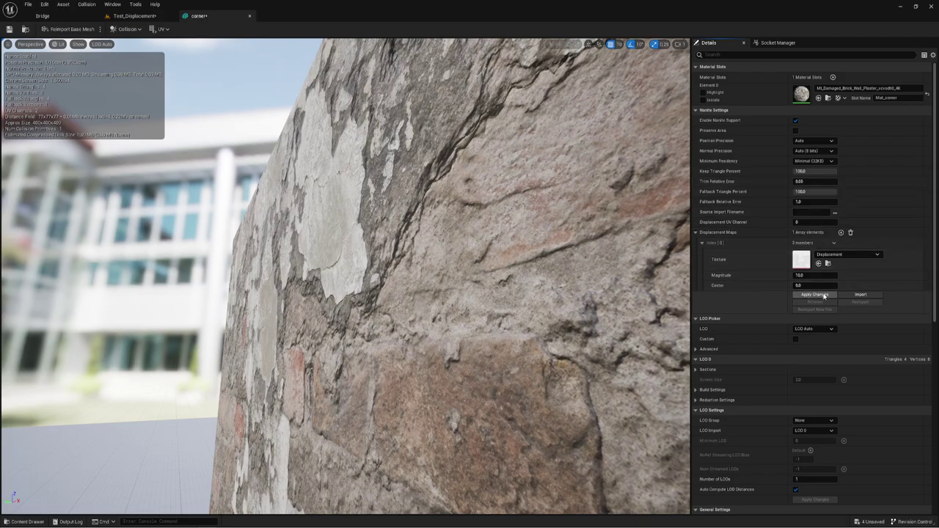
click(822, 295)
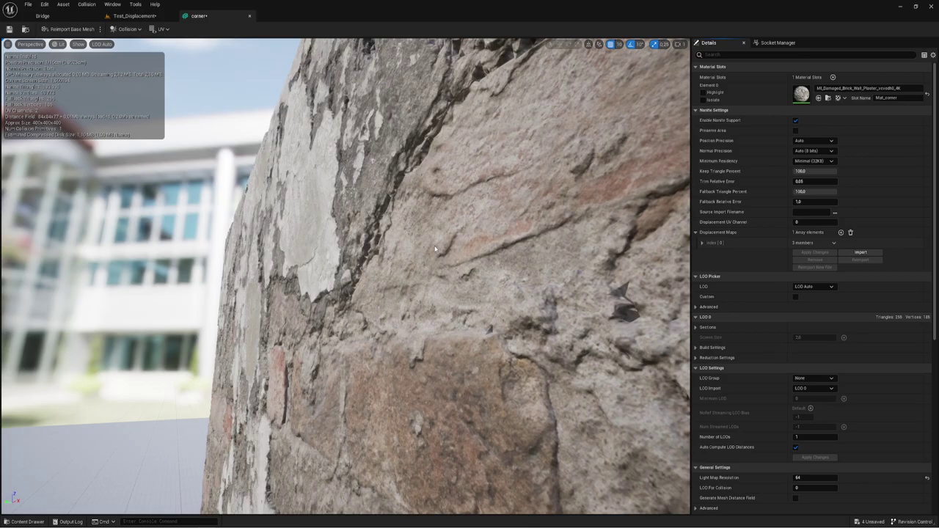
- Inspect the displaced corner mesh up close, then reselect the displacement Magnitude field
mouse_move(435, 248)
mouse_down()
mouse_move(397, 242)
mouse_move(456, 249)
mouse_up()
drag(395, 243, 395, 242)
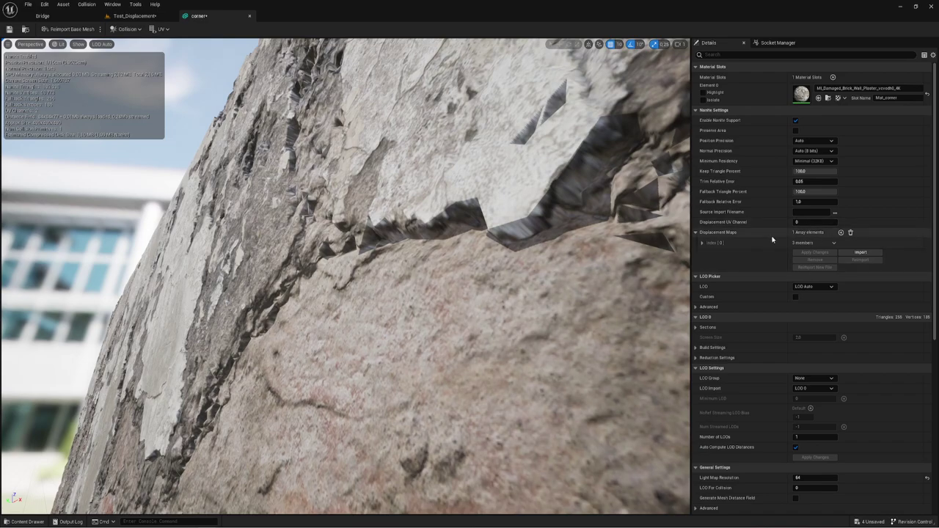
click(702, 242)
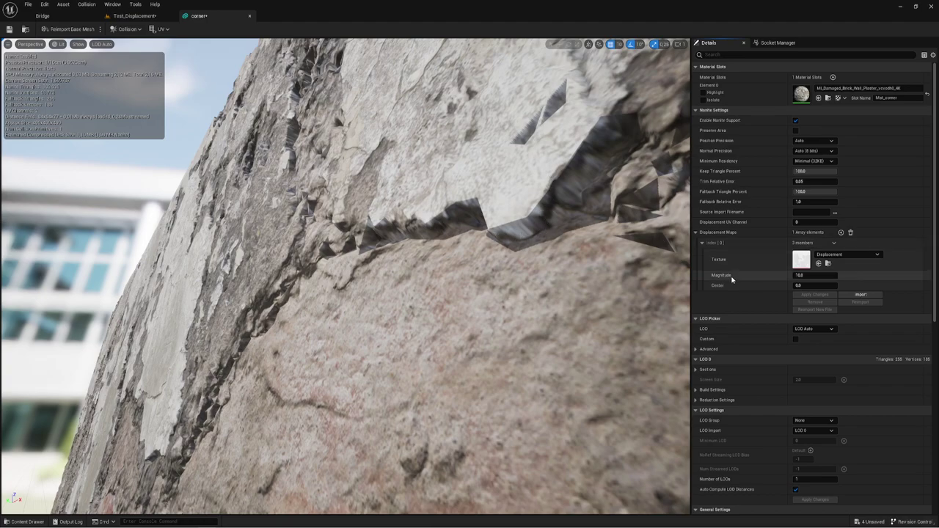
click(808, 275)
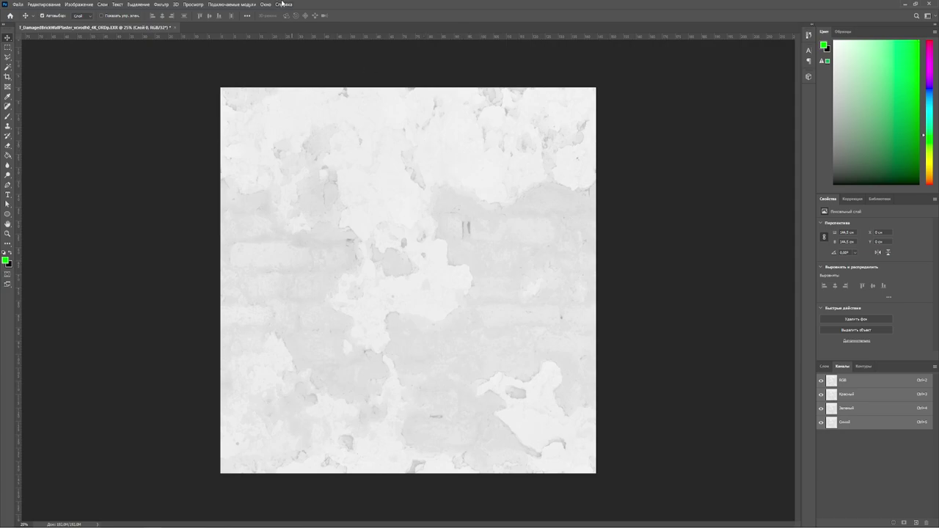
- Switch from Photoshop back to the Unreal Engine corner mesh editor
click(909, 4)
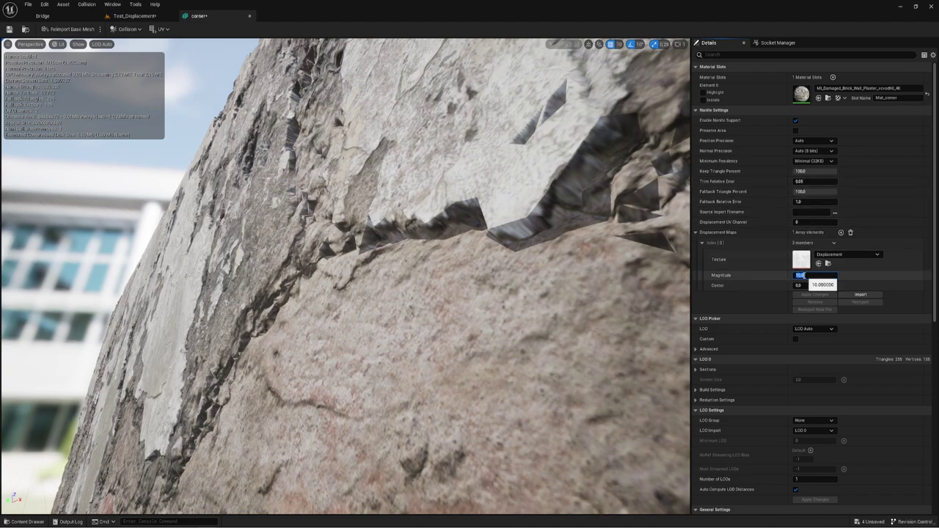
- Rebuild with displacement Magnitude 5.0 and Trim Relative Error 0.1, then orbit around the cube's corner
text(5)
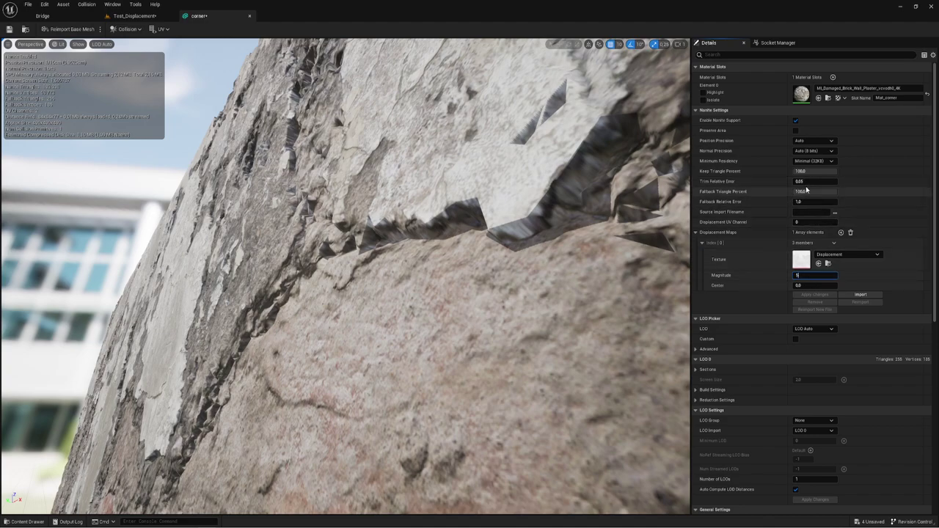
click(813, 181)
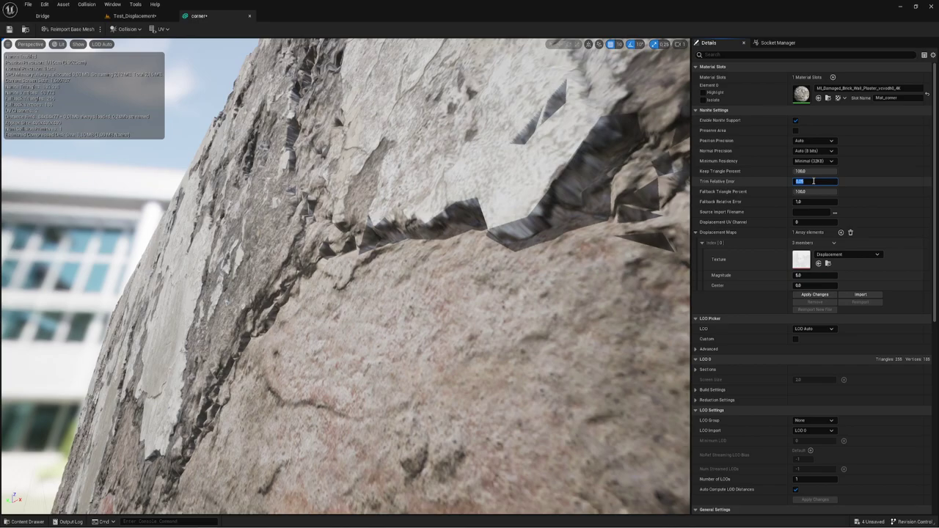
text(0)
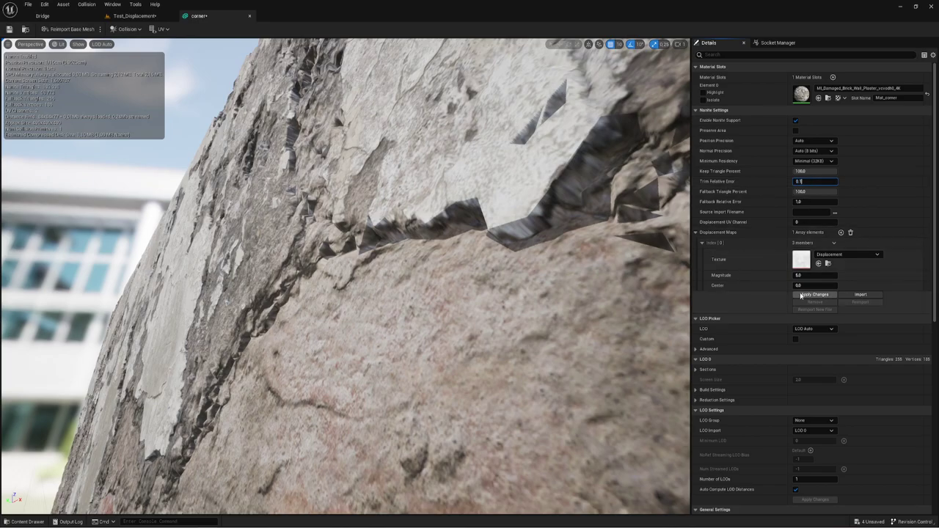
click(811, 294)
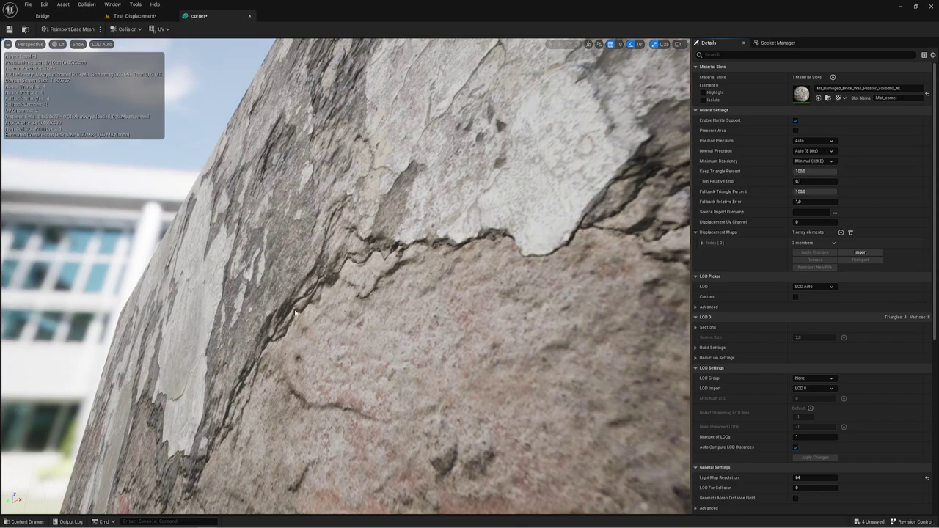
drag(548, 273, 353, 283)
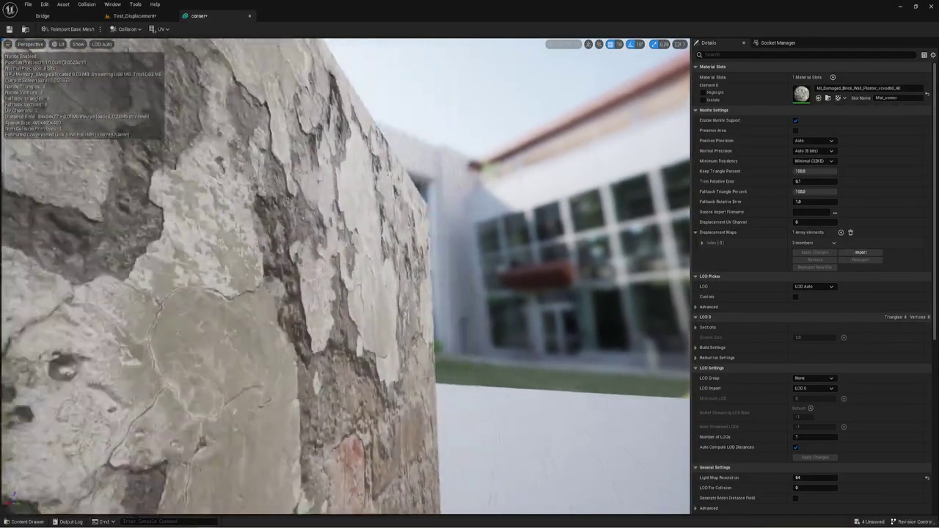
mouse_move(352, 282)
mouse_down()
mouse_move(499, 306)
mouse_move(426, 218)
mouse_up()
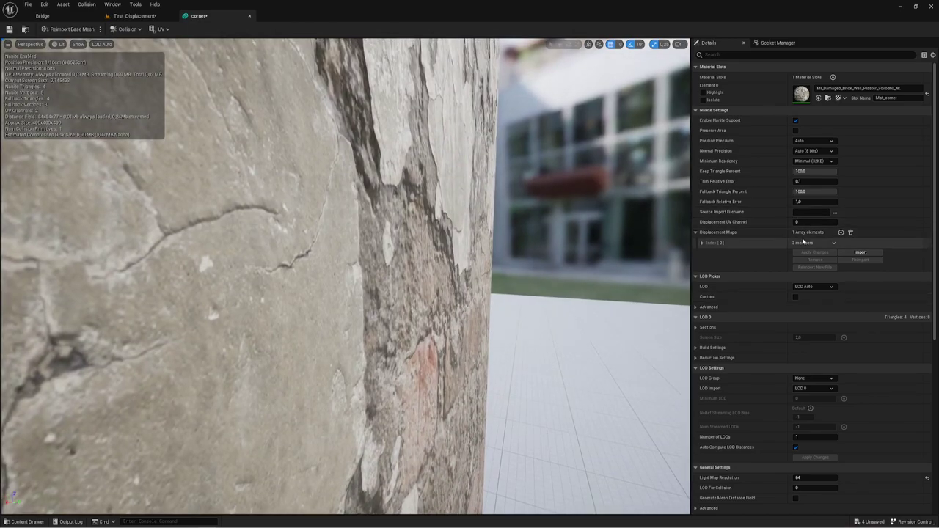
- Set Displacement Map [0] Magnitude to 15.0 and apply changes to rebuild the mesh
click(702, 243)
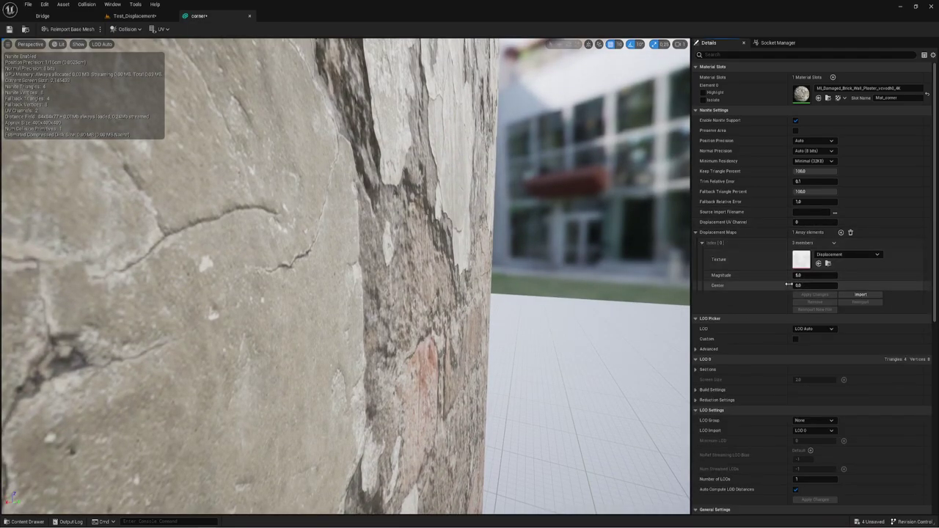
click(812, 275)
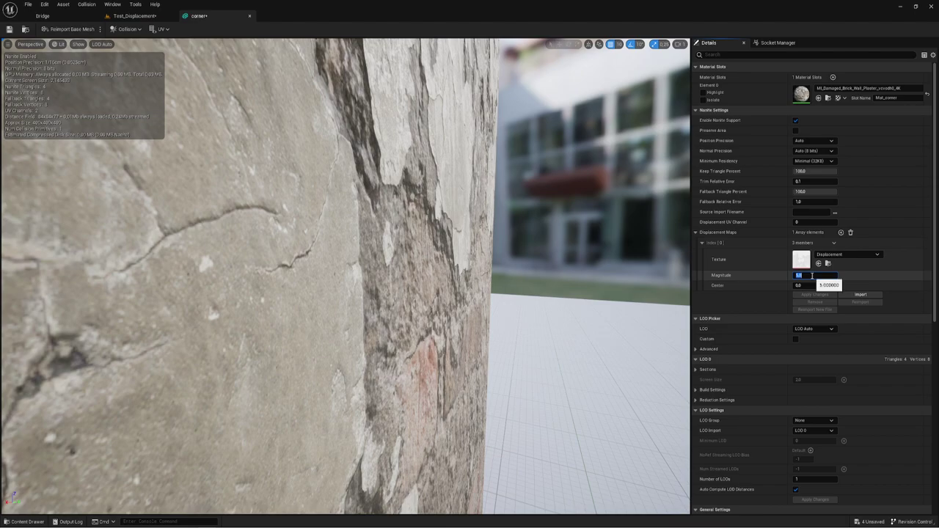
text(15)
key(Return)
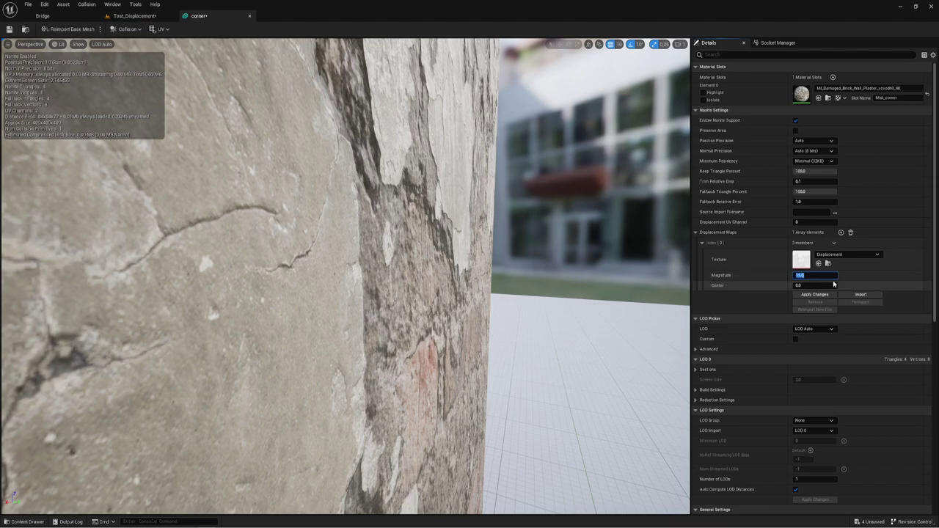
click(819, 295)
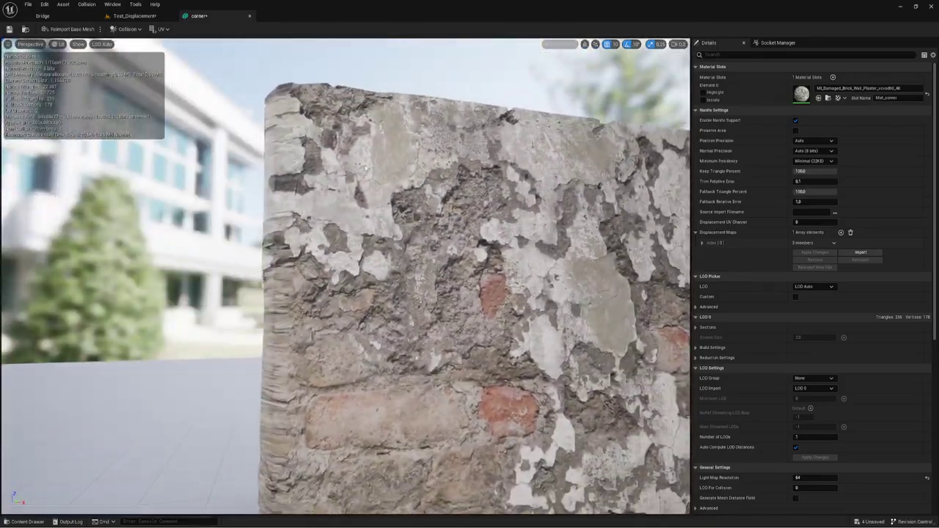
- View the corner mesh in Wireframe mode, then frame the cube in the Test_Displacement level
click(55, 44)
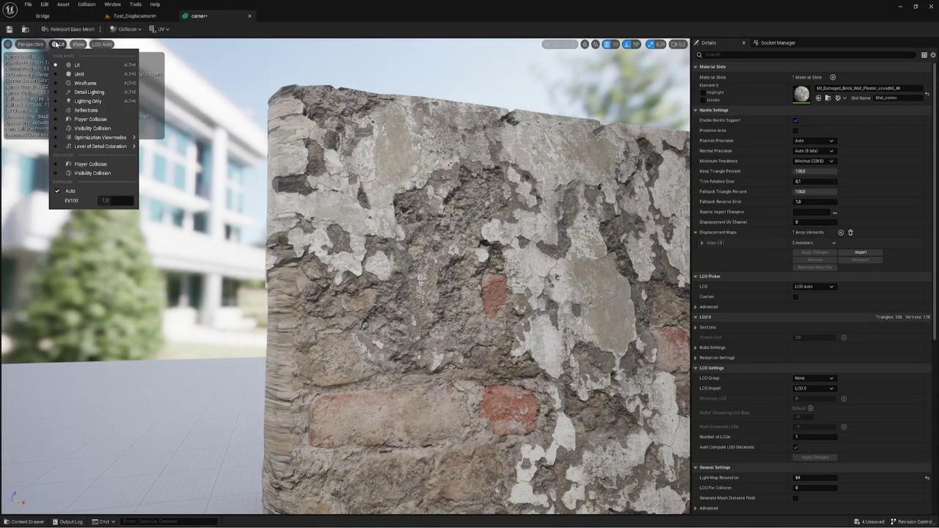
click(89, 86)
right_drag(282, 211, 283, 210)
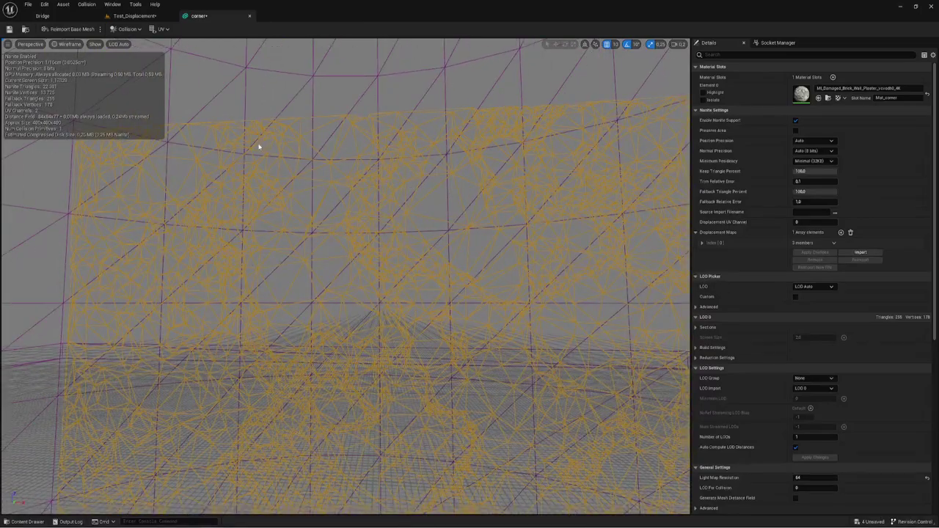
right_drag(453, 223, 453, 222)
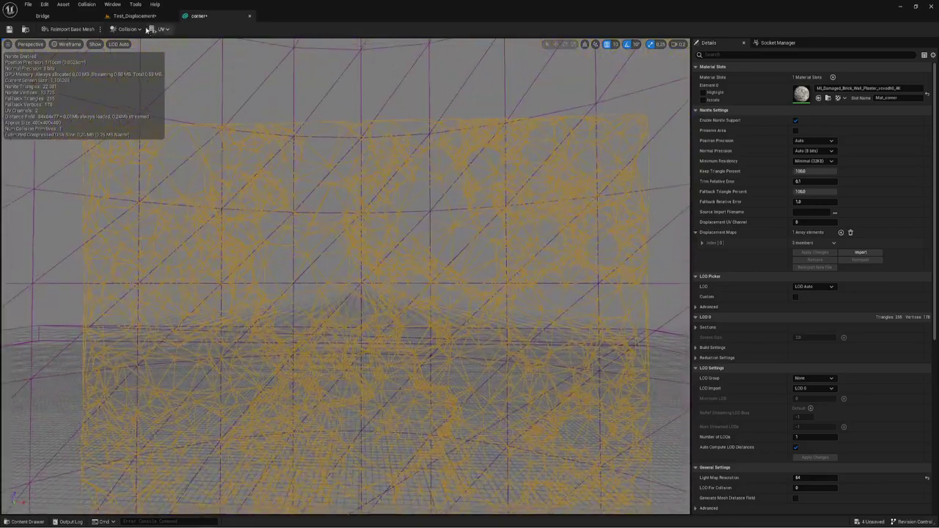
click(134, 16)
key(f)
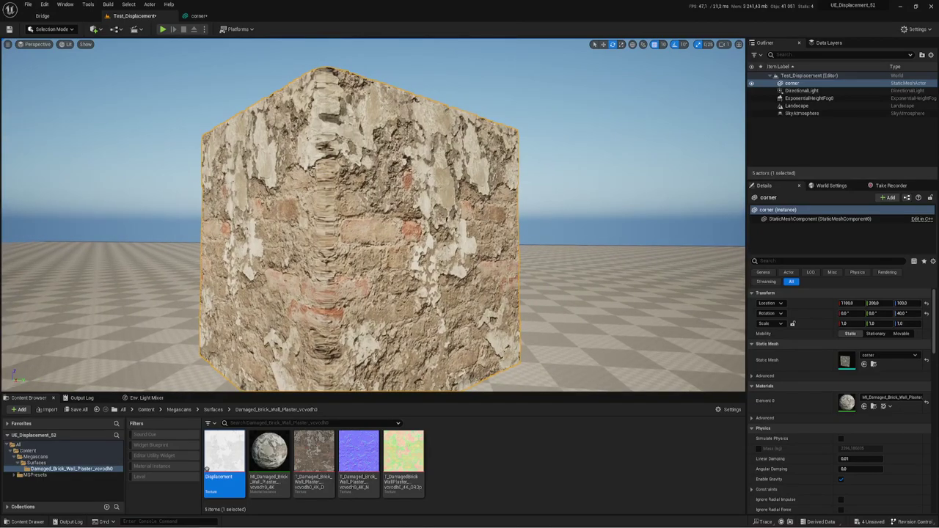
- Show the level cube with Nanite Visualization Triangles, orbit around it, then reopen the corner mesh editor
click(64, 46)
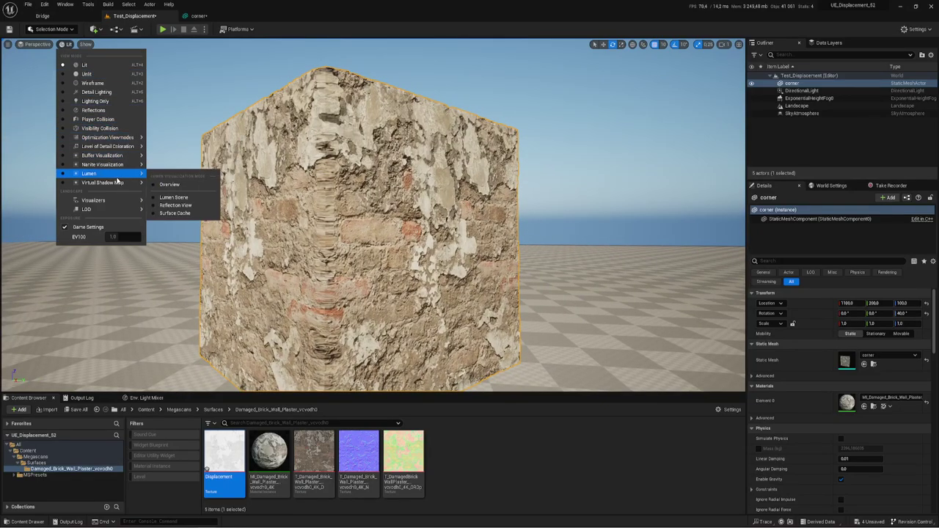
click(37, 44)
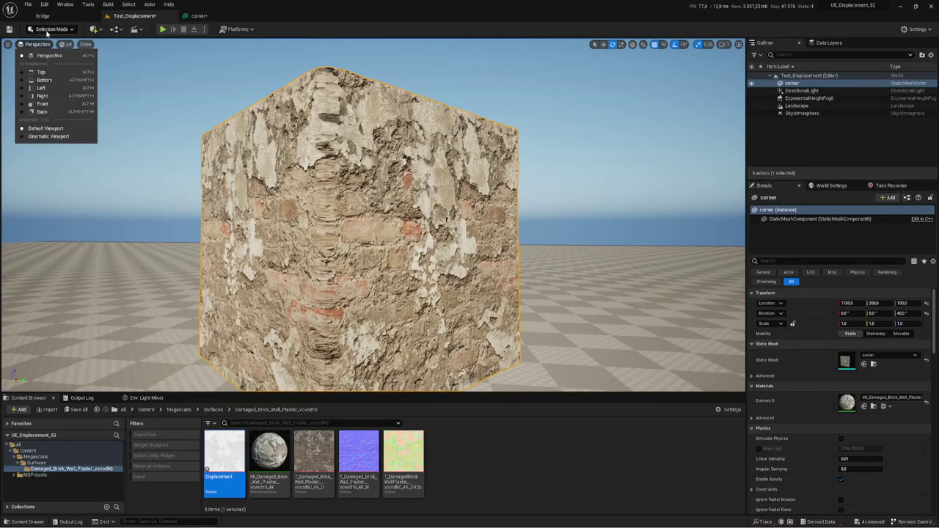
click(65, 44)
mouse_move(94, 175)
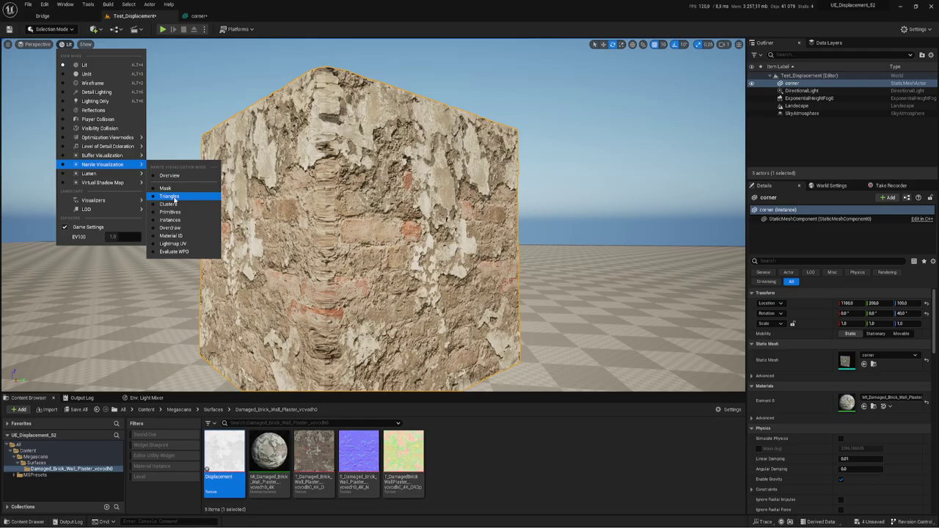
click(170, 197)
scroll(174, 199, up, 5)
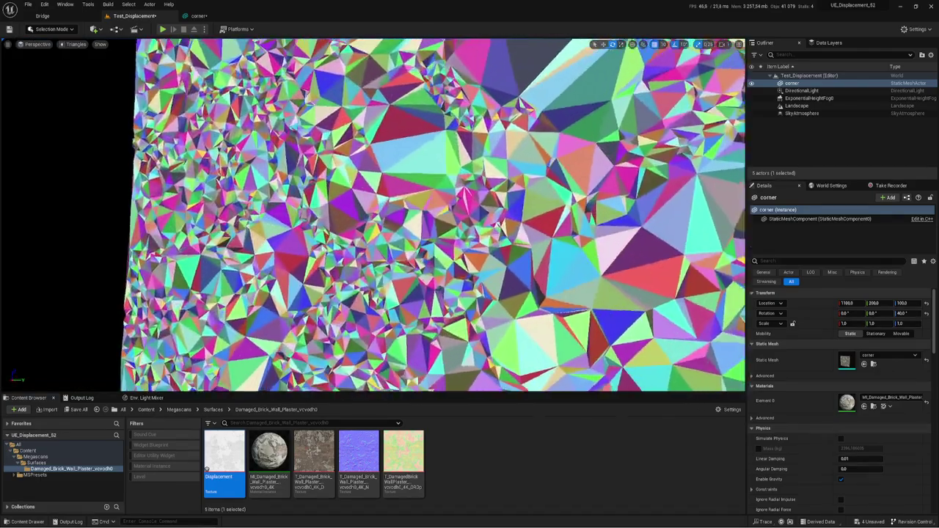
mouse_move(433, 213)
alt+mouse_down()
mouse_move(513, 191)
mouse_move(440, 205)
alt+mouse_up()
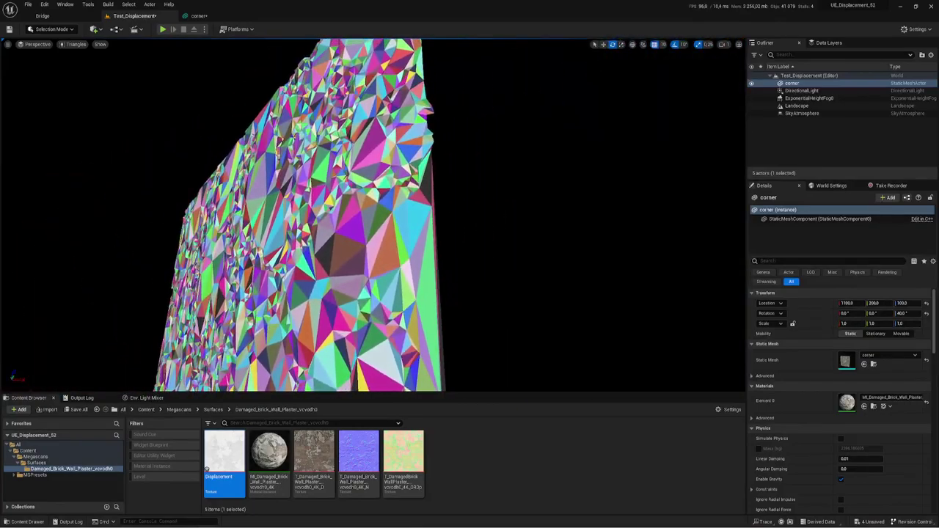
alt+drag(275, 193, 268, 123)
alt+drag(366, 214, 455, 220)
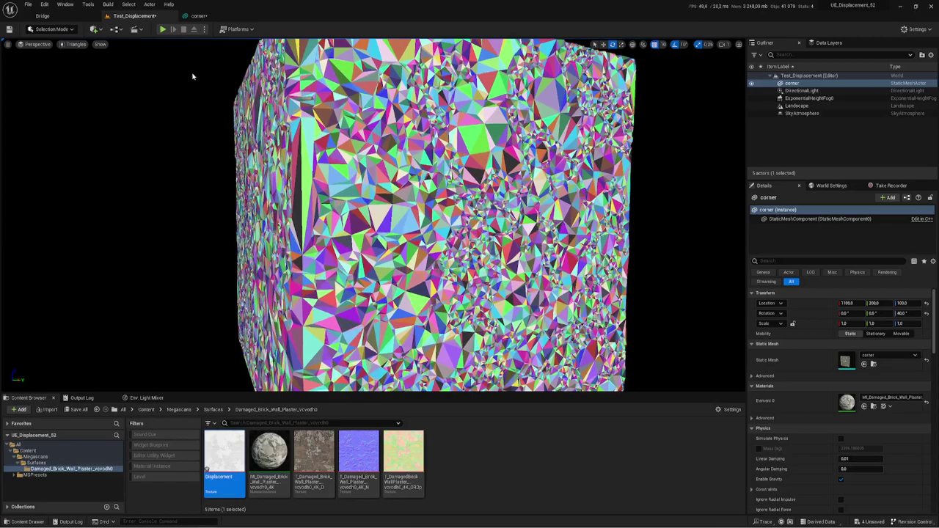
click(242, 16)
drag(394, 204, 570, 207)
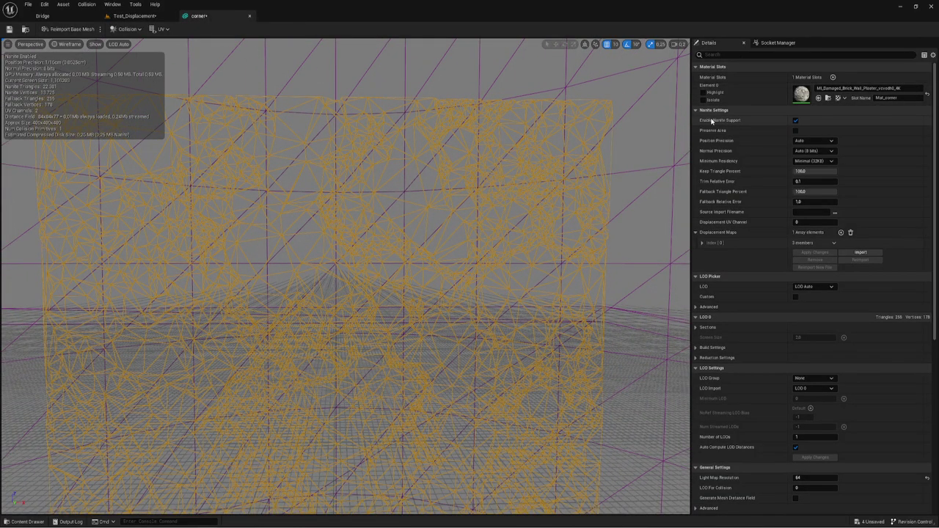
- Move between the level and corner mesh editor tabs and orbit the wireframe mesh
click(146, 16)
click(199, 16)
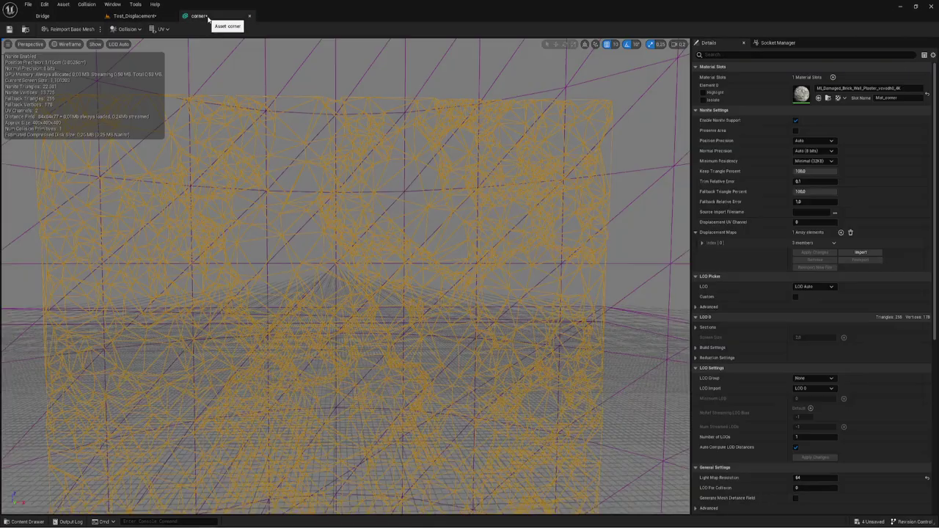
drag(308, 283, 296, 284)
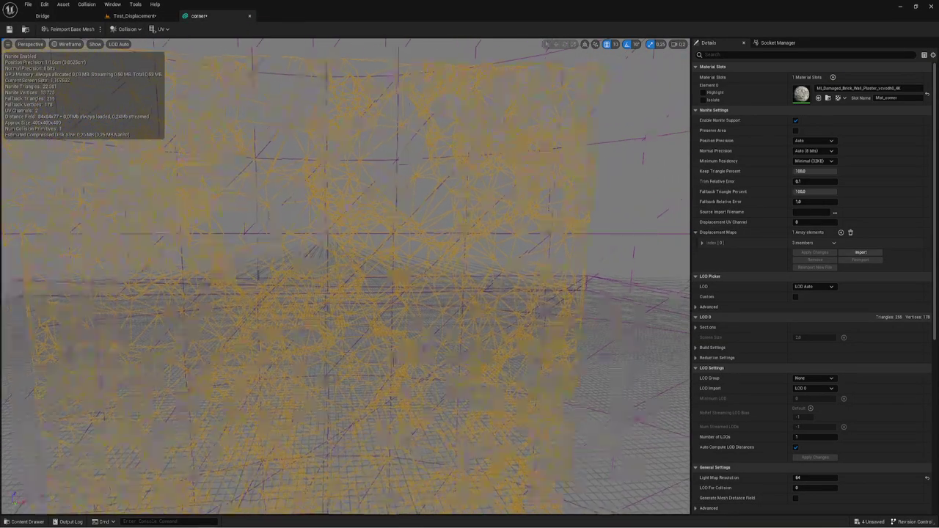
click(70, 45)
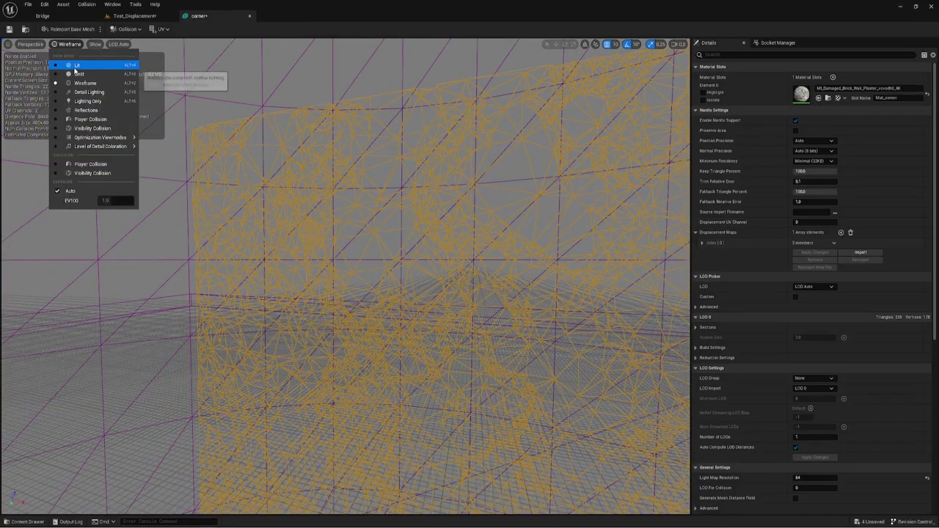
click(392, 172)
drag(391, 172, 381, 173)
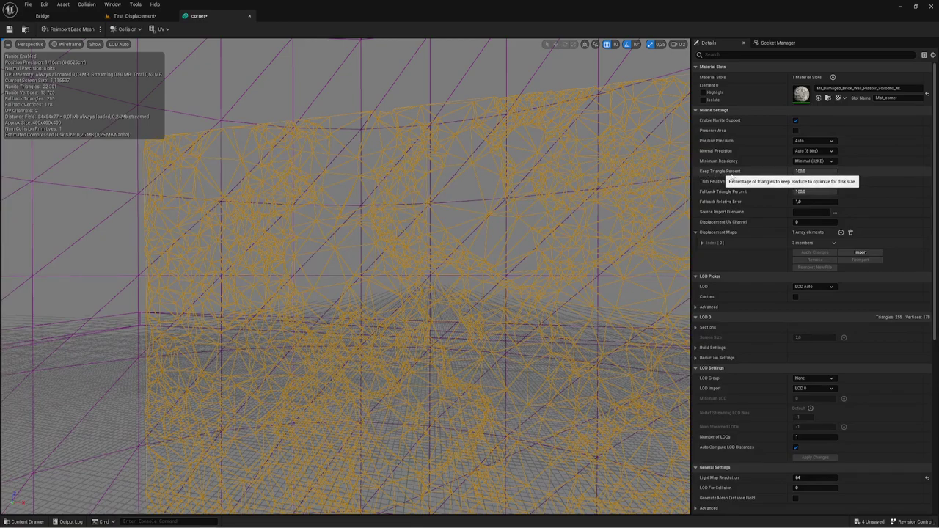
- Lower Keep Triangle Percent to about 45.6 and orbit to inspect the sparser wireframe
drag(815, 171, 799, 171)
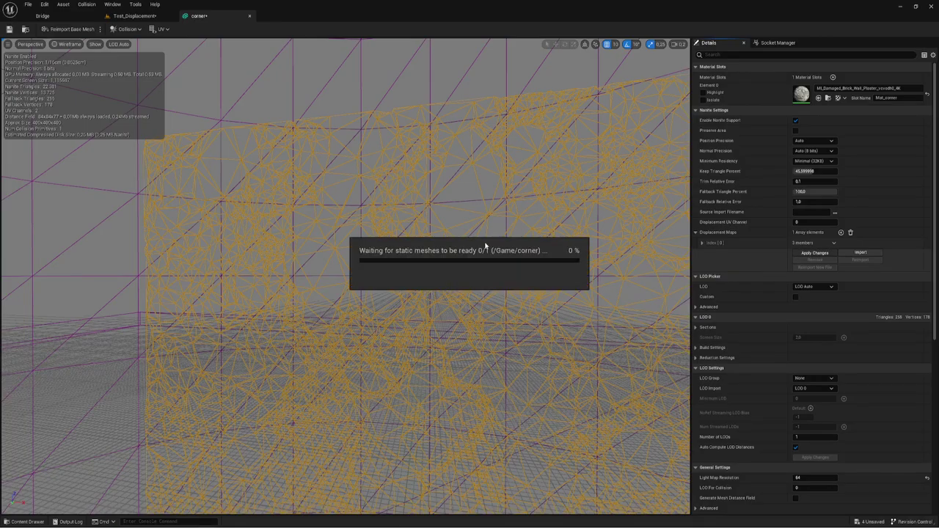
drag(436, 198, 470, 202)
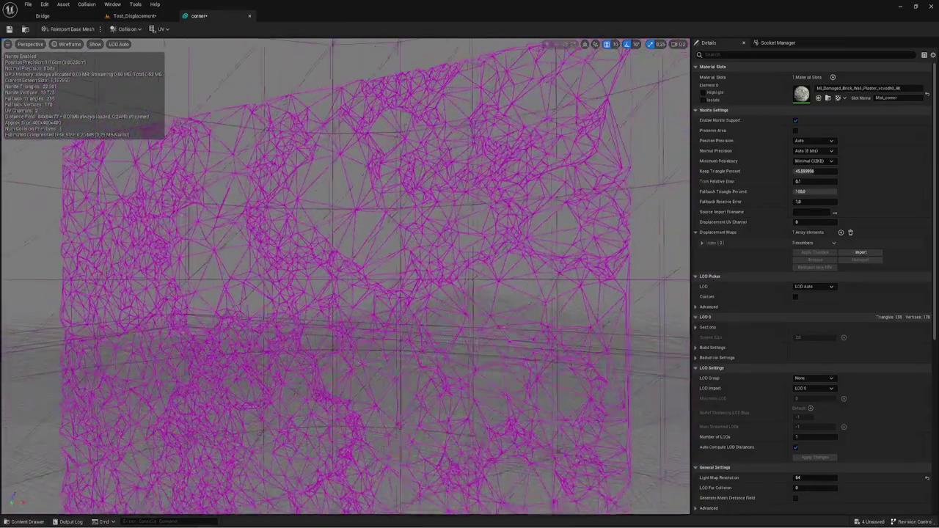
drag(470, 202, 440, 199)
text(0.492)
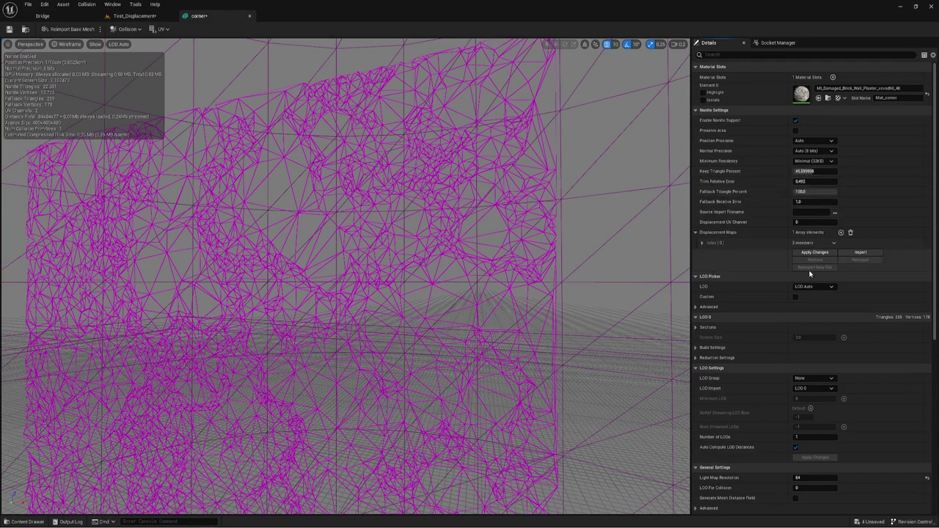
- Rebuild the corner mesh with Trim Relative Error 0.05 and orbit to inspect it
click(814, 252)
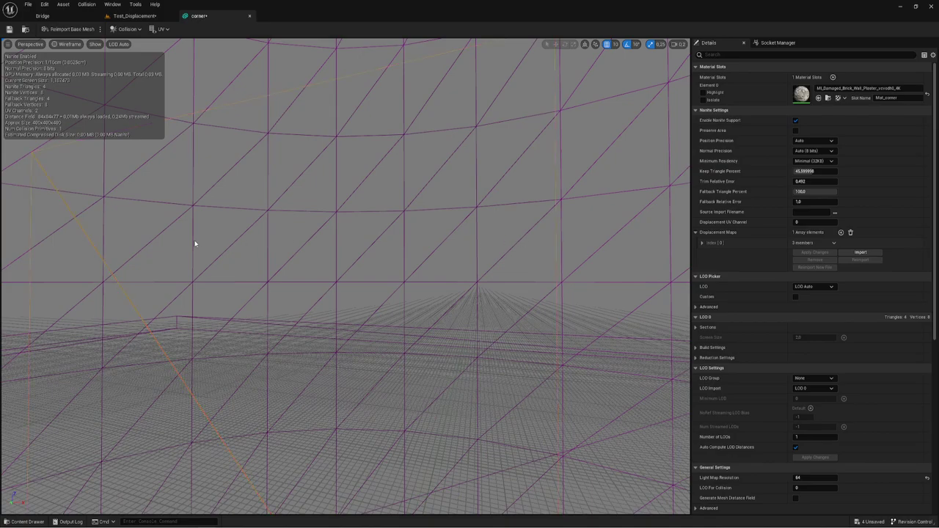
drag(195, 243, 211, 244)
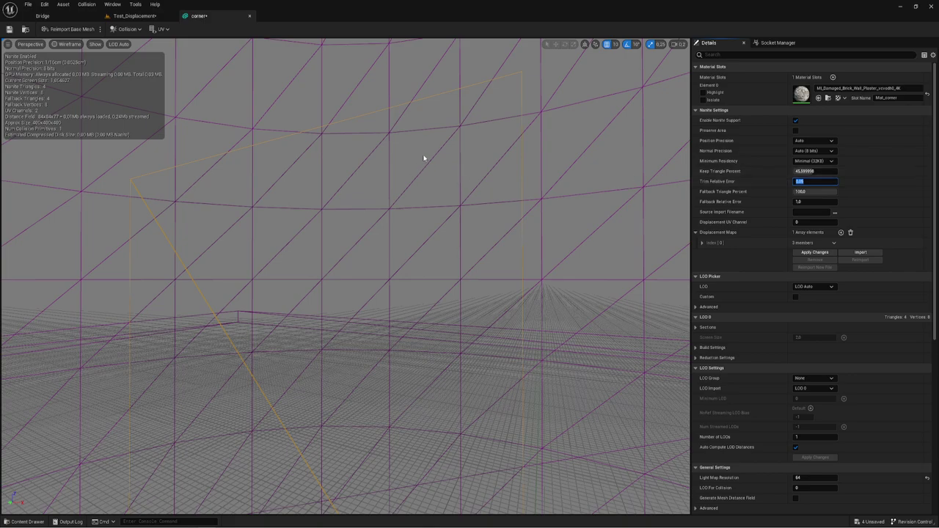
click(803, 253)
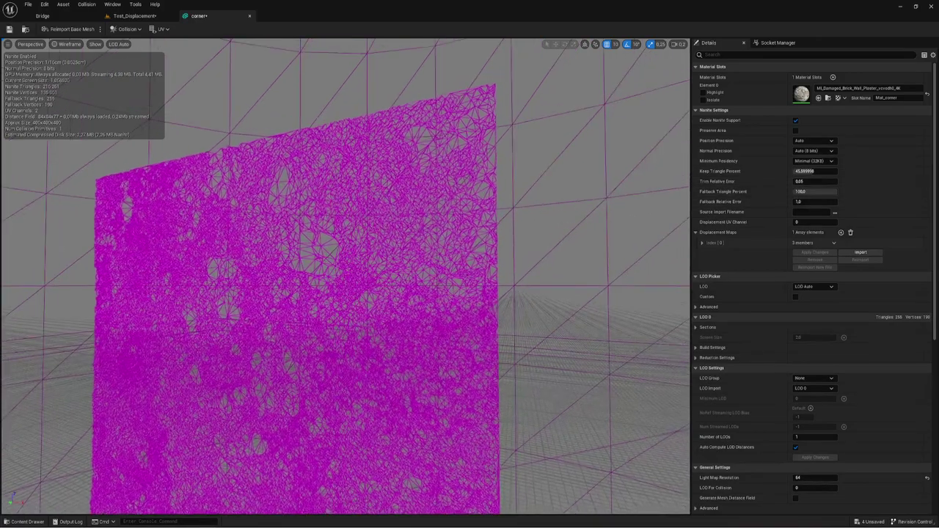
drag(639, 209, 639, 209)
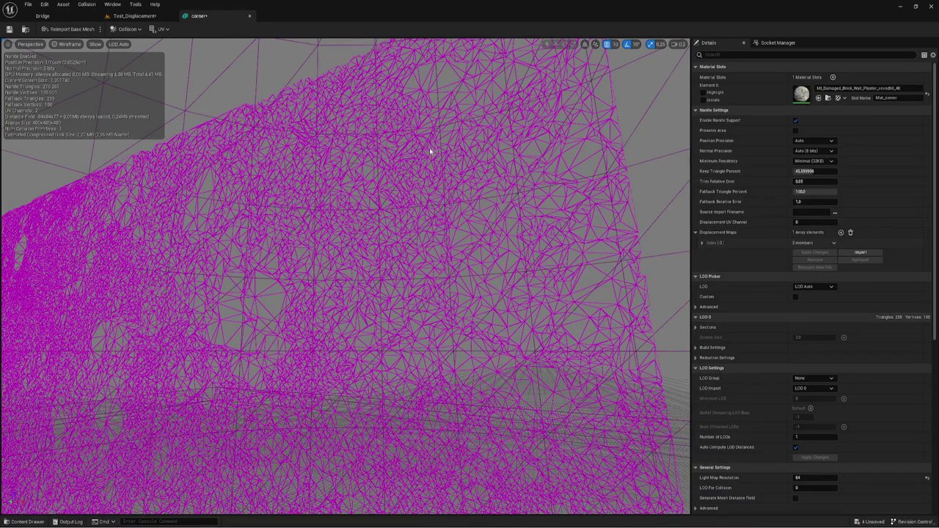
- Set Trim Relative Error to 0.25 and apply the rebuild
click(807, 181)
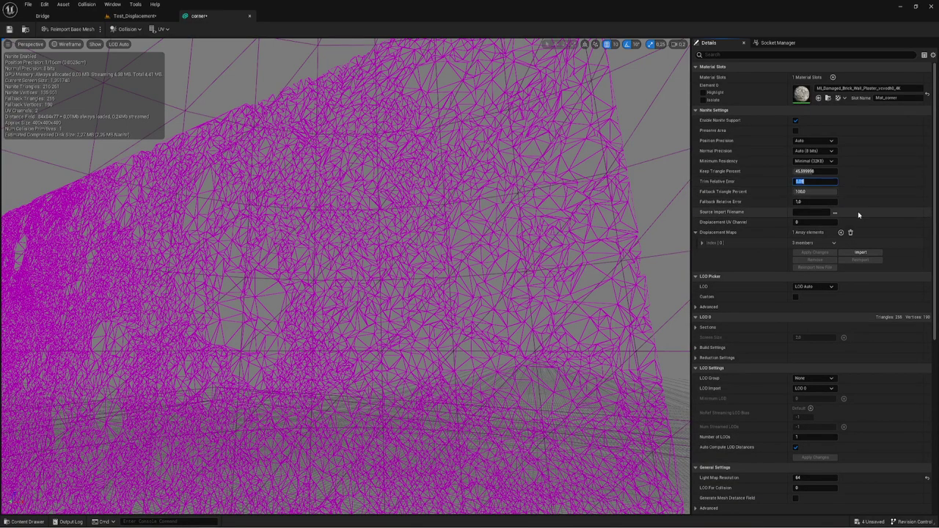
text(0)
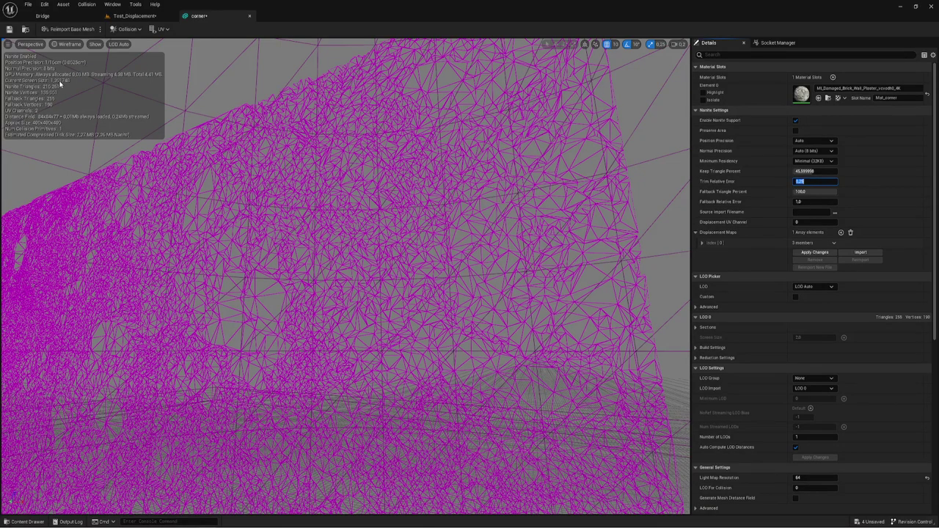
click(814, 252)
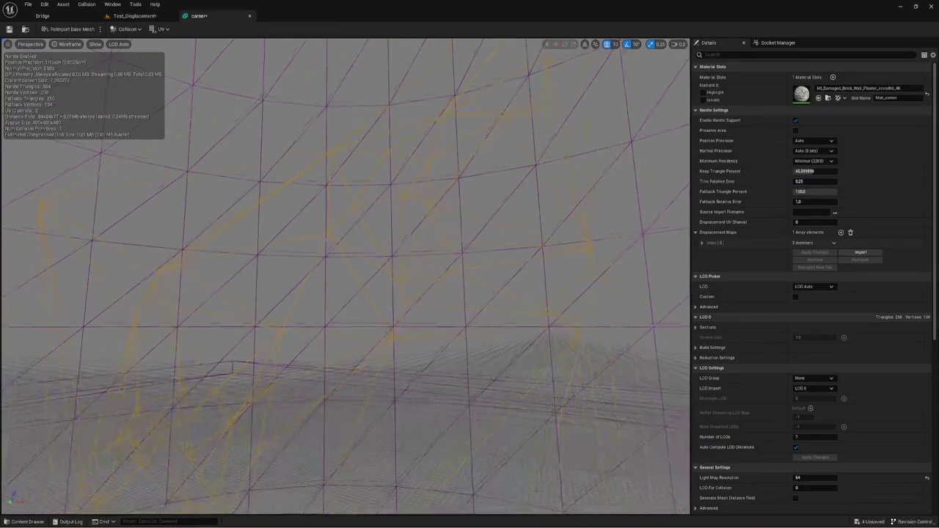
click(58, 44)
click(75, 65)
mouse_move(344, 279)
right_down()
mouse_move(293, 279)
mouse_move(294, 220)
mouse_move(250, 279)
mouse_move(264, 265)
right_up()
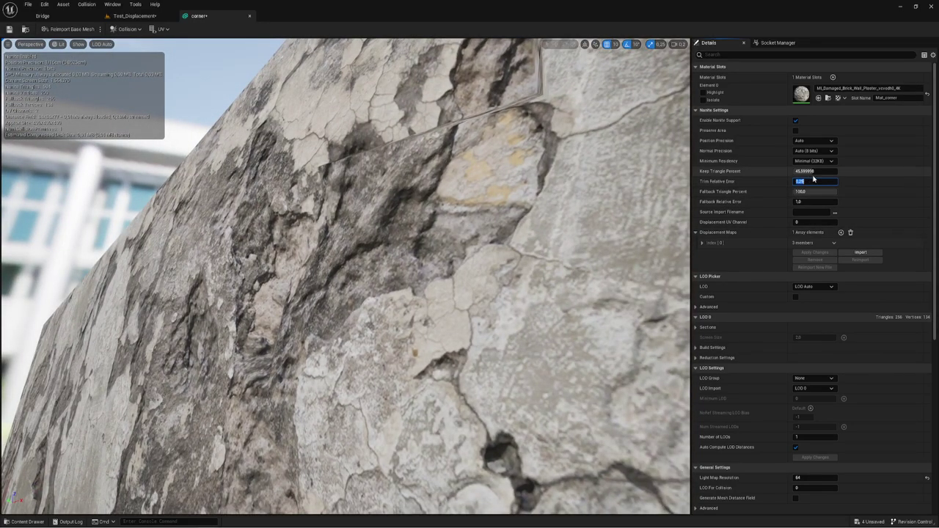
click(59, 44)
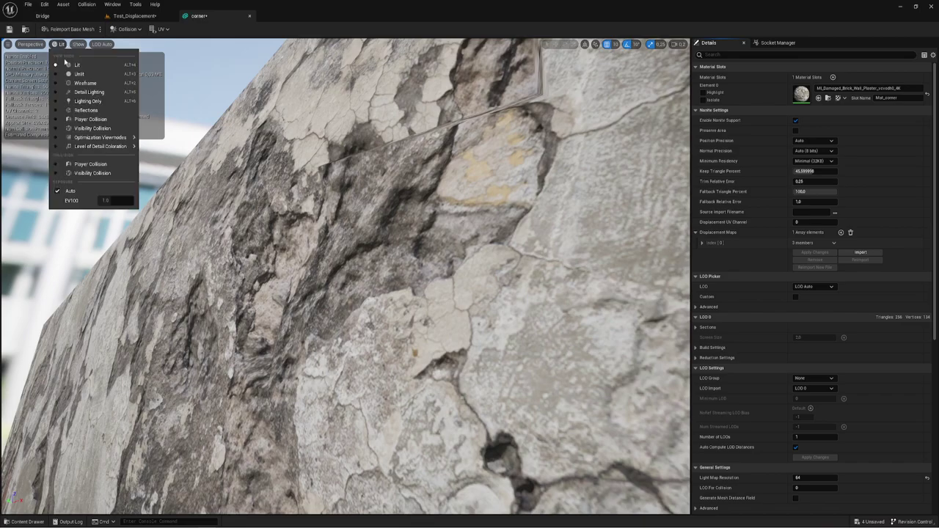
click(83, 83)
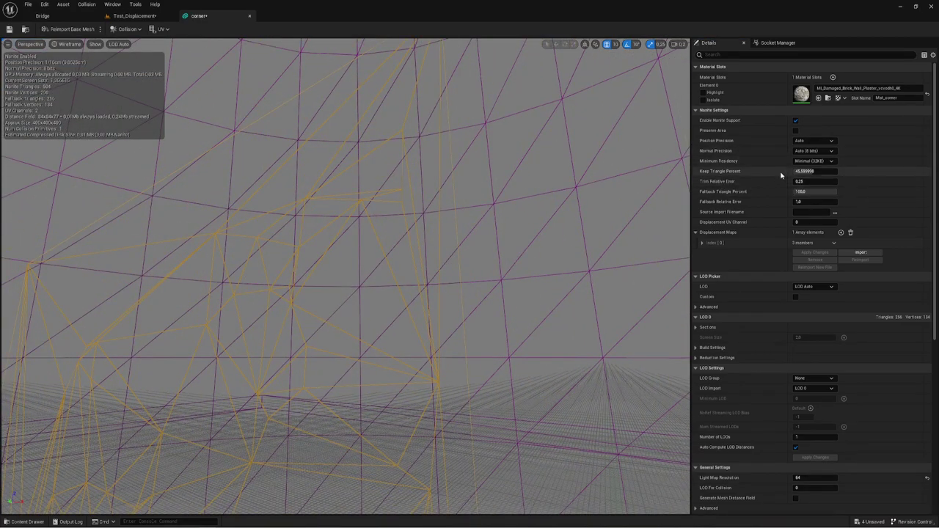
click(815, 171)
- Try Keep Triangle Percent 90.2 and orbit to check the rebuilt wireframe
text(10090.2)
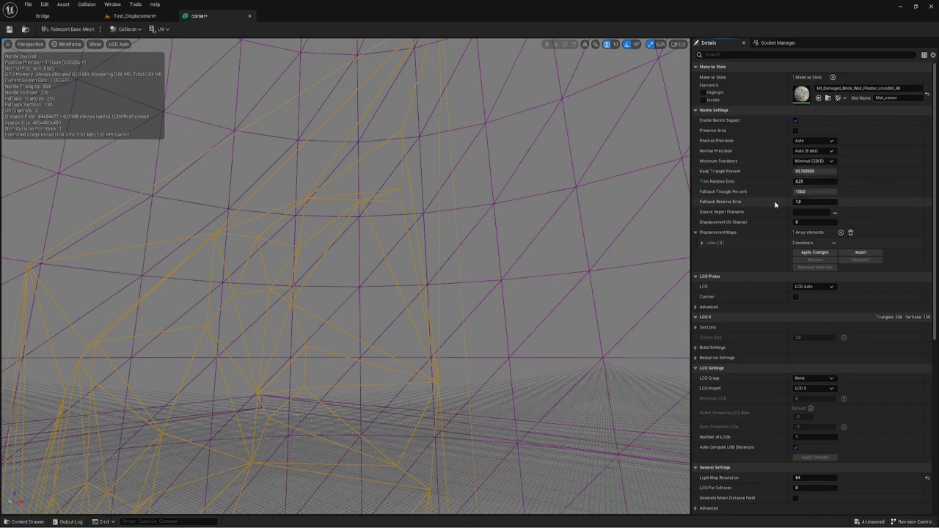
click(815, 251)
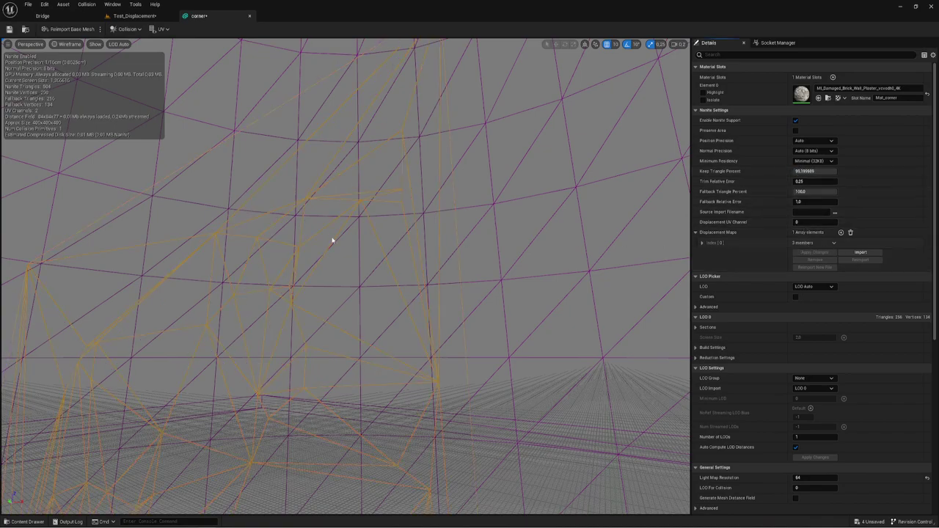
drag(329, 193, 278, 212)
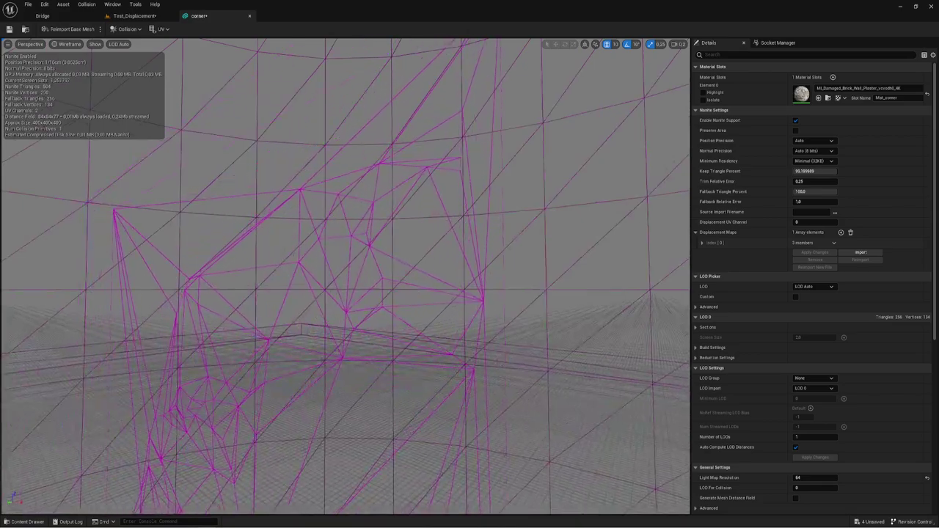
- Reset Keep Triangle Percent to 100 and try Trim Relative Error 0.18
double_click(807, 171)
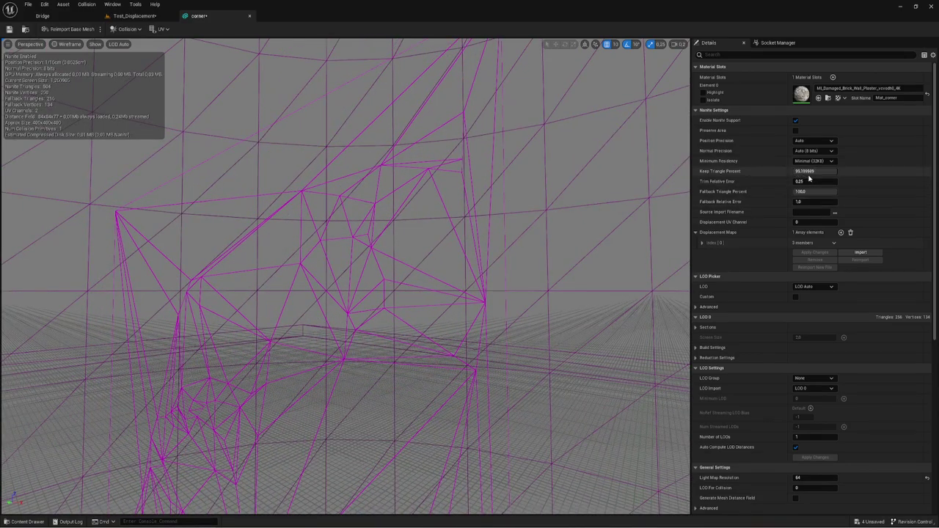
text(100)
key(Return)
text(0.18)
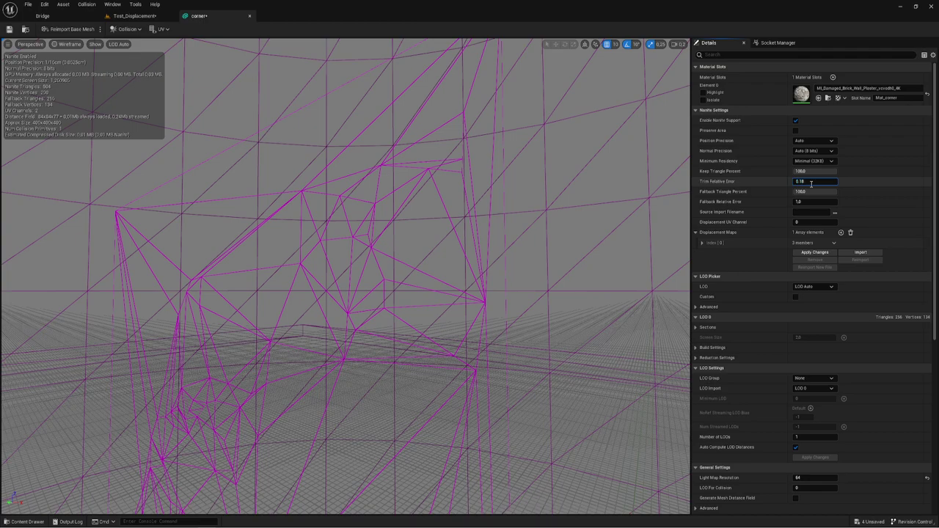
click(819, 254)
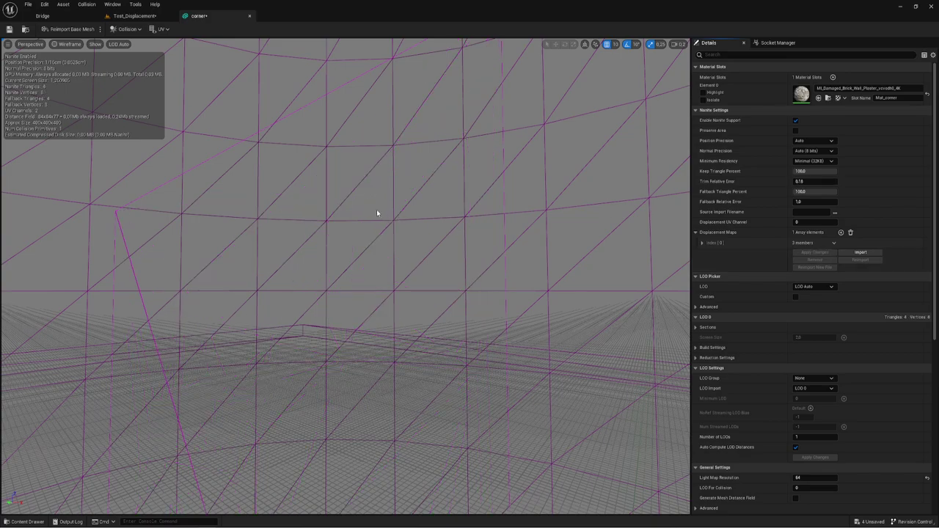
- Apply Keep Triangle Percent 43.2 with Trim Relative Error 0.15 and view the result
drag(808, 171, 800, 171)
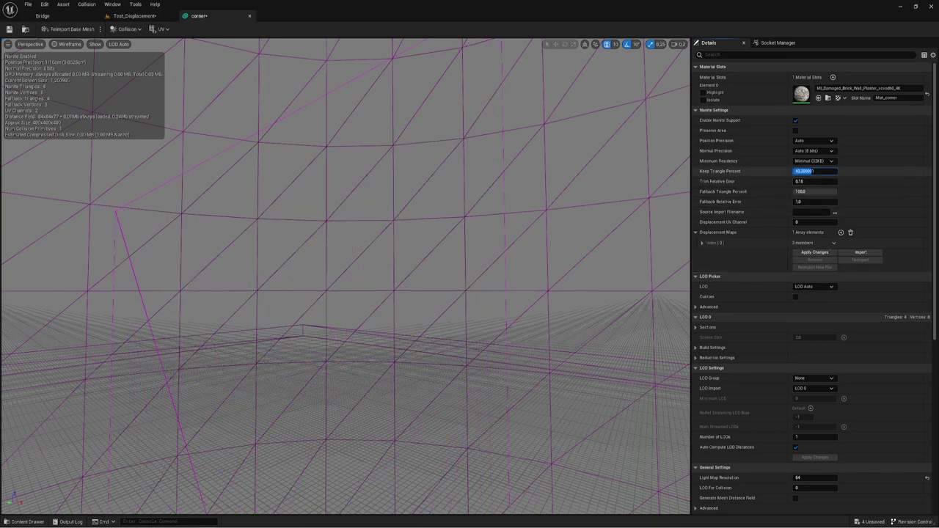
click(814, 254)
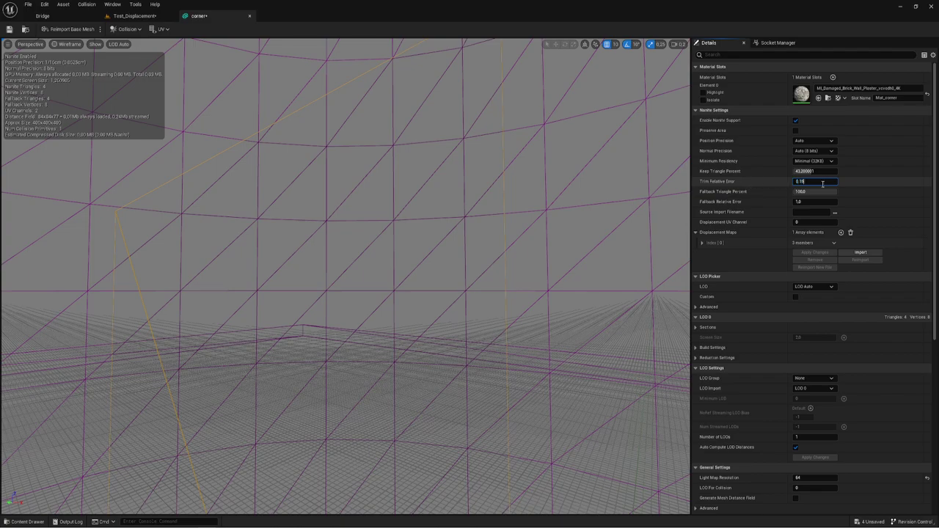
click(819, 253)
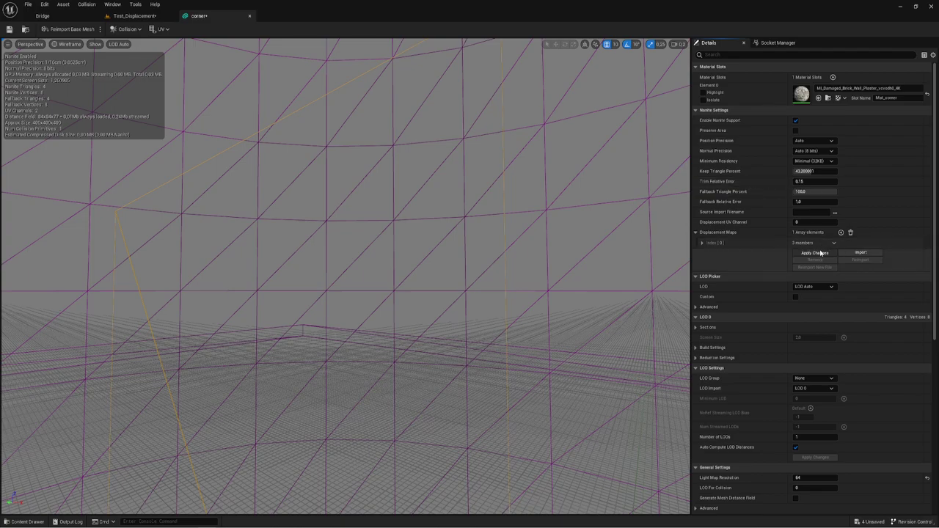
drag(427, 241, 441, 235)
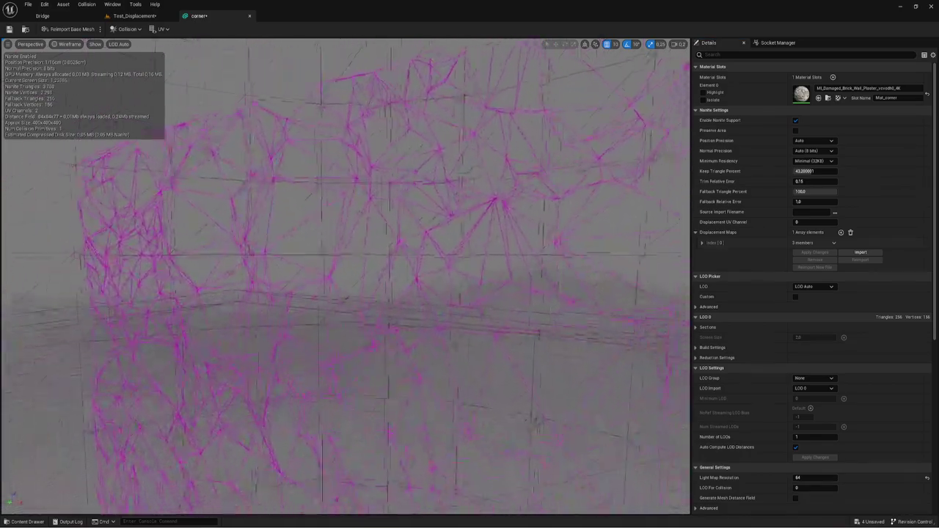
drag(440, 235, 257, 115)
click(77, 46)
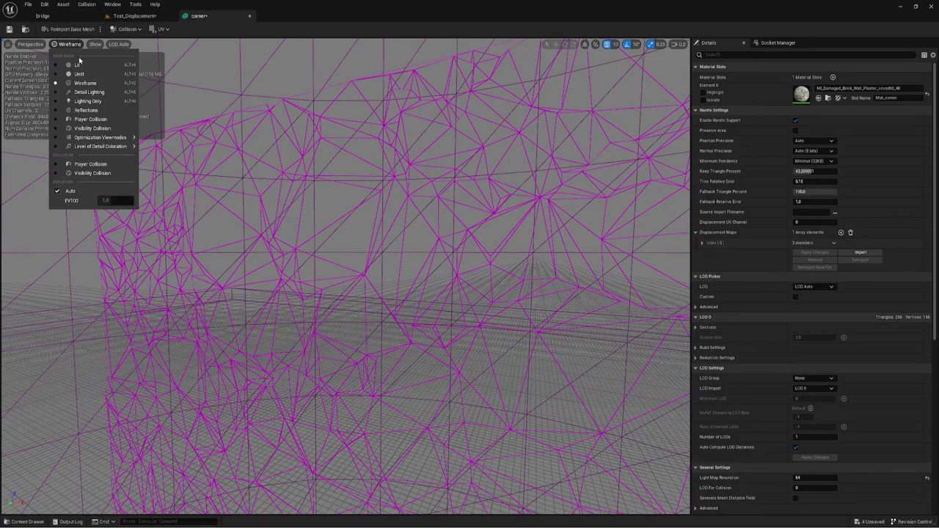
click(78, 63)
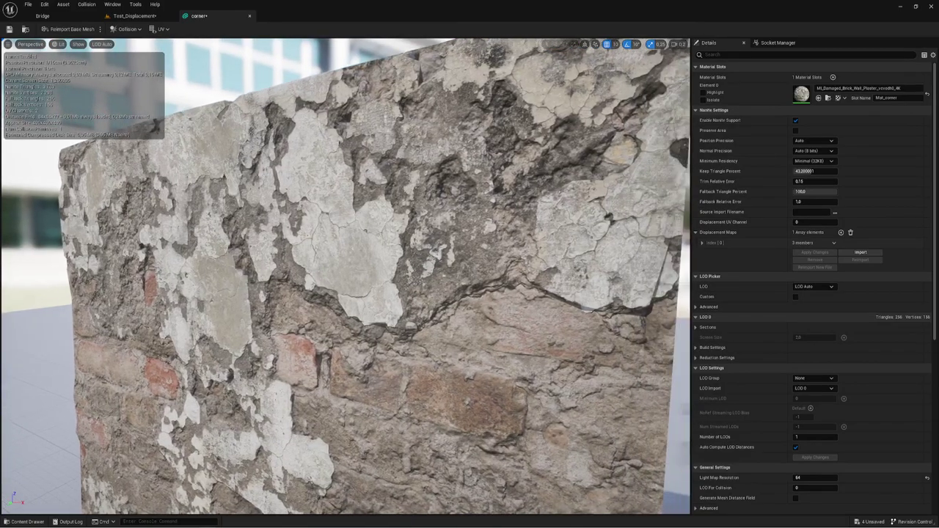
drag(345, 279, 345, 279)
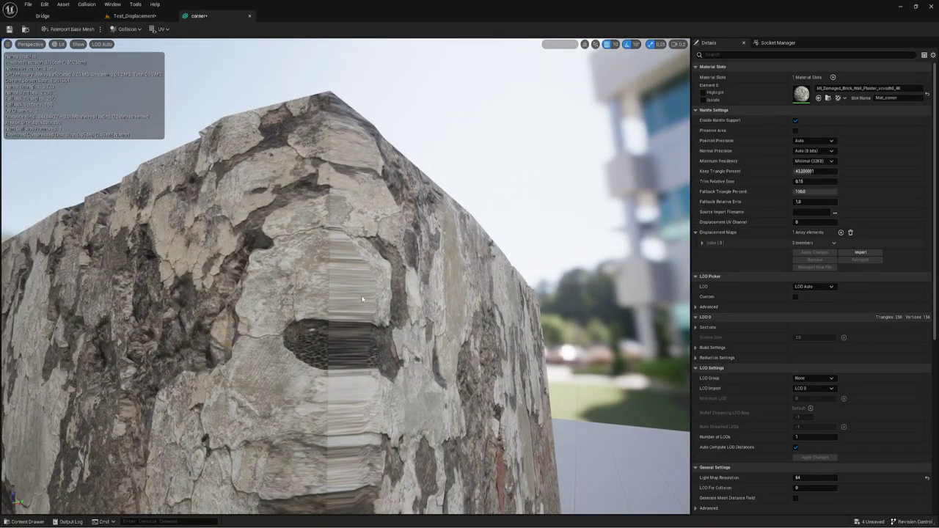
drag(361, 298, 401, 265)
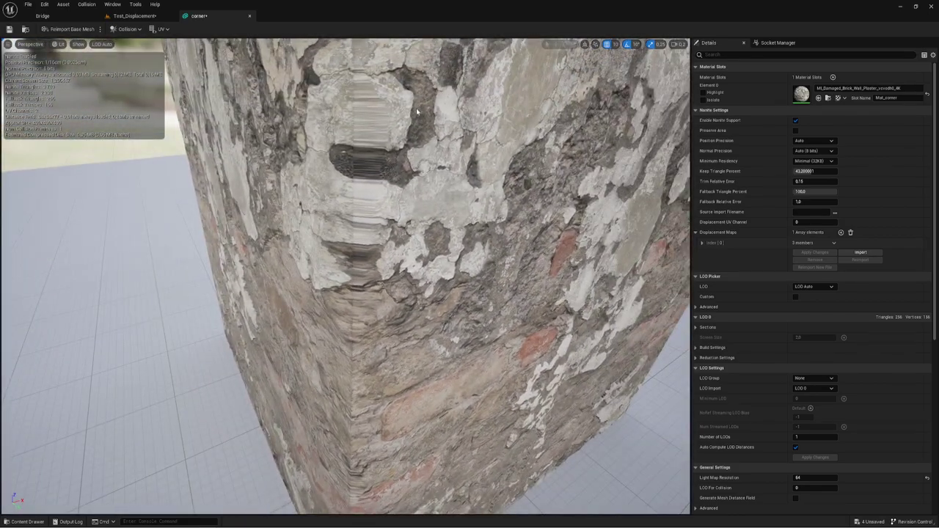
drag(416, 111, 426, 220)
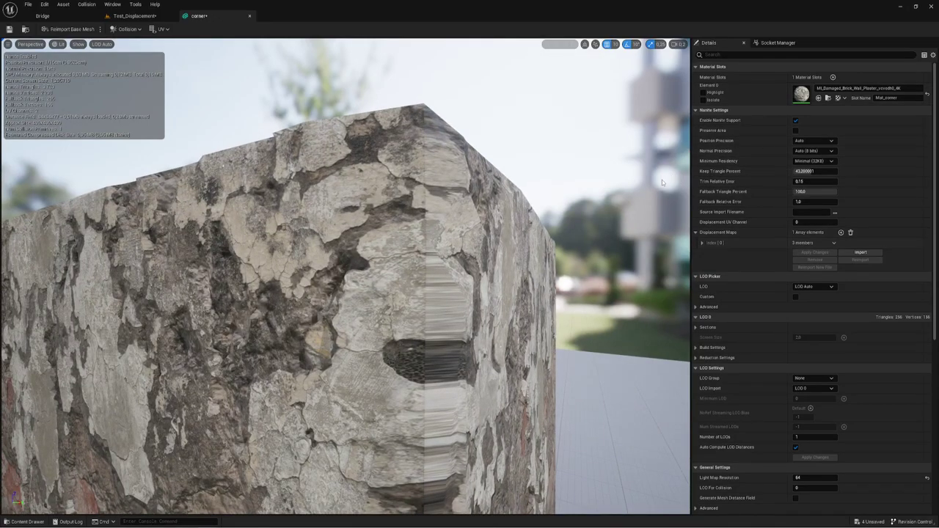
mouse_move(516, 212)
mouse_down()
mouse_move(440, 214)
mouse_move(508, 98)
mouse_up()
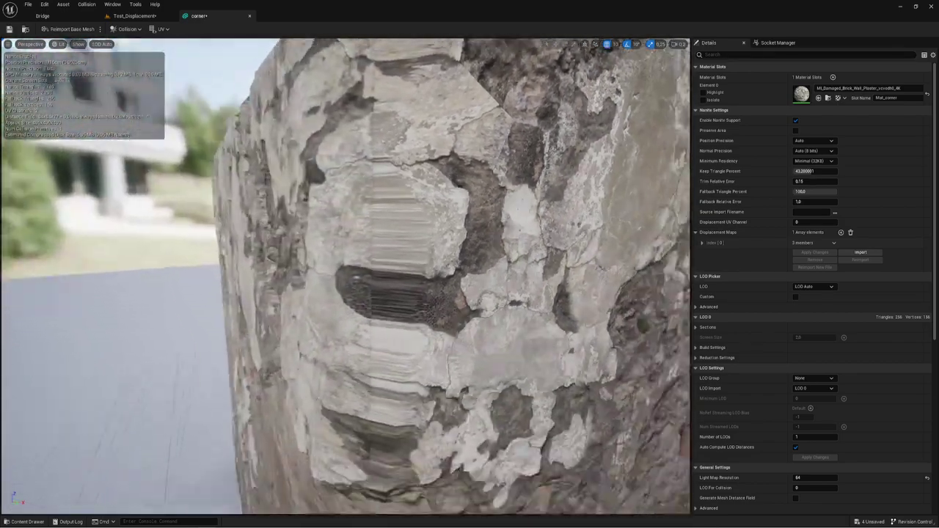
mouse_move(420, 186)
mouse_down()
mouse_move(411, 242)
mouse_move(379, 144)
mouse_up()
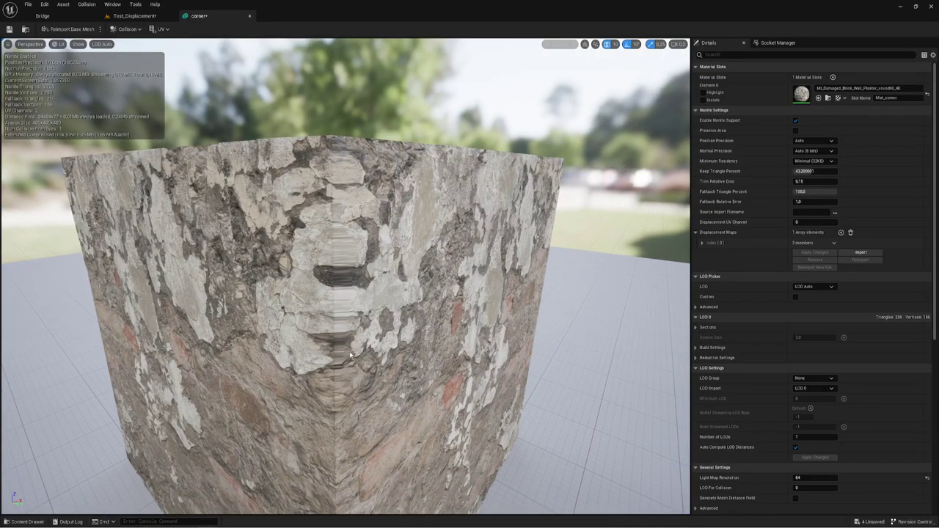
drag(353, 433, 353, 396)
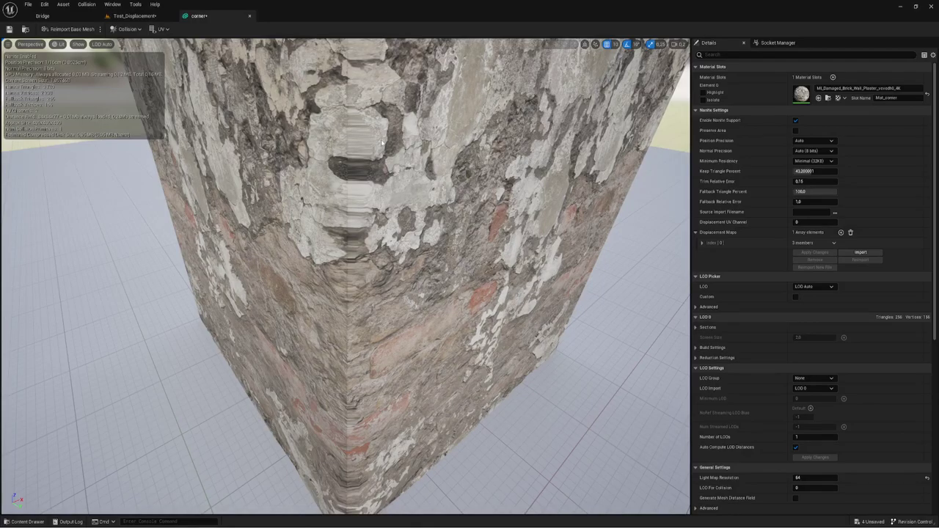
drag(381, 141, 345, 213)
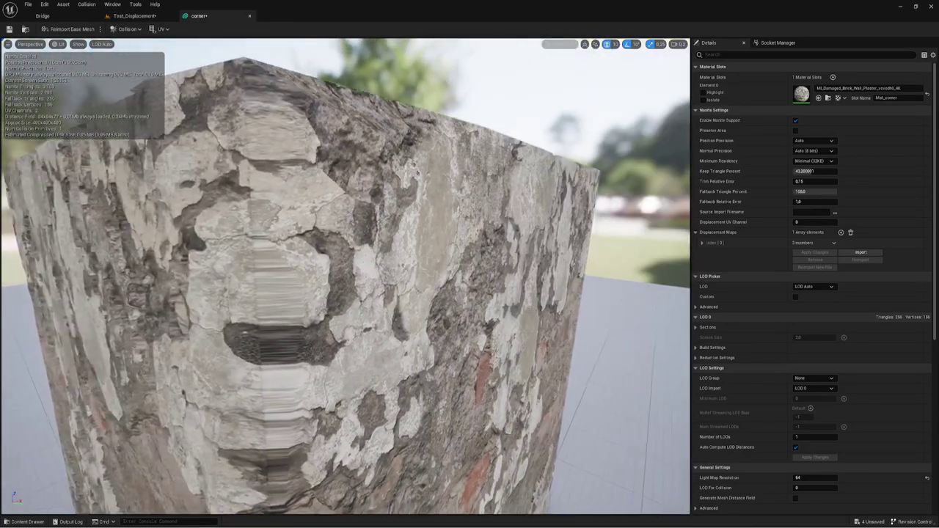
drag(367, 95, 401, 96)
drag(469, 140, 411, 146)
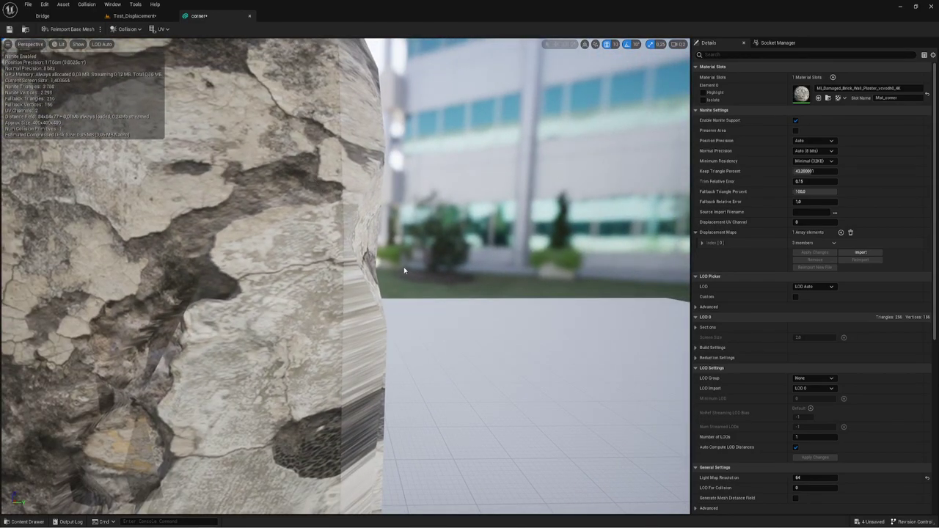
drag(404, 270, 366, 294)
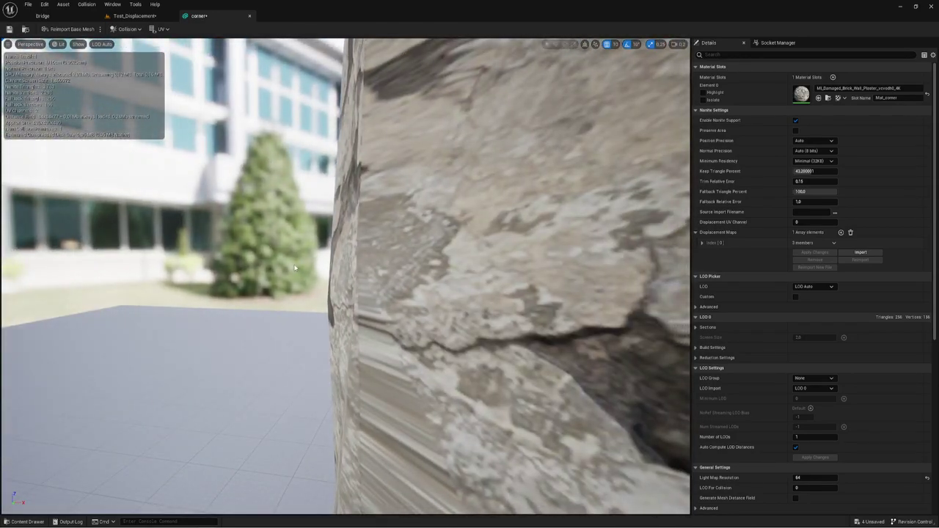
drag(295, 269, 352, 278)
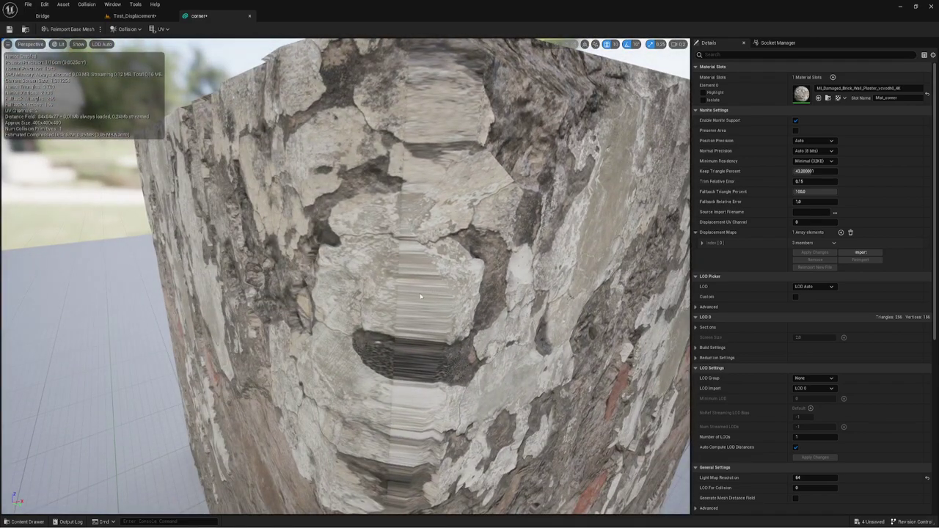
mouse_move(420, 297)
mouse_down()
mouse_move(396, 279)
mouse_move(330, 286)
mouse_up()
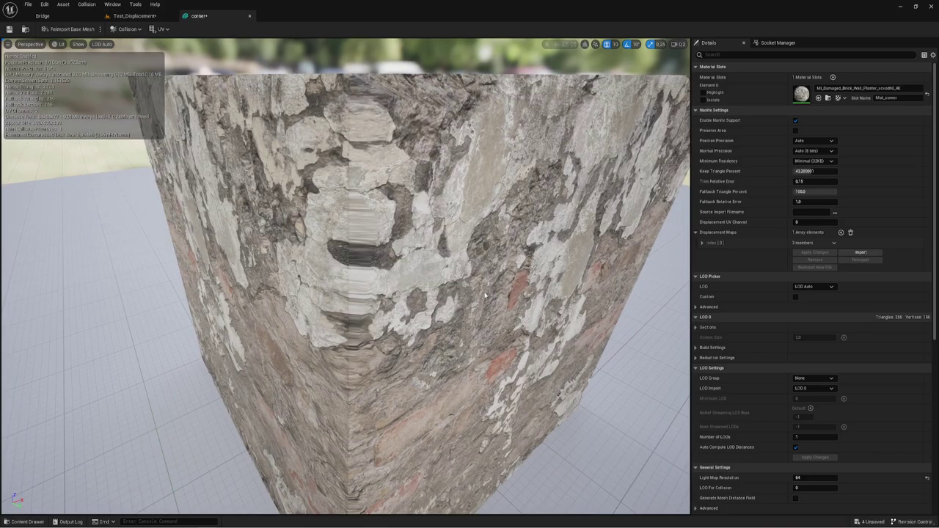
drag(512, 284, 543, 279)
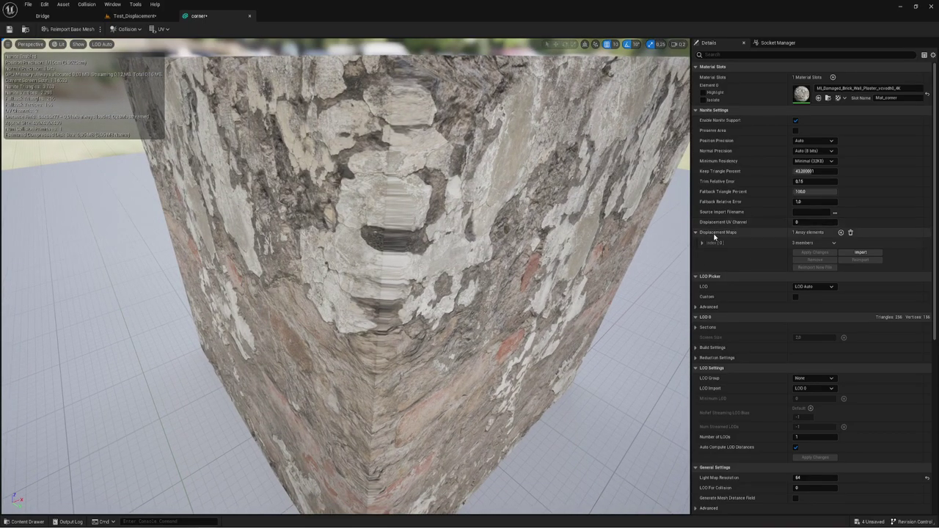
- Remove all Displacement Maps entries from the corner mesh, then cancel the Import file picker
click(702, 243)
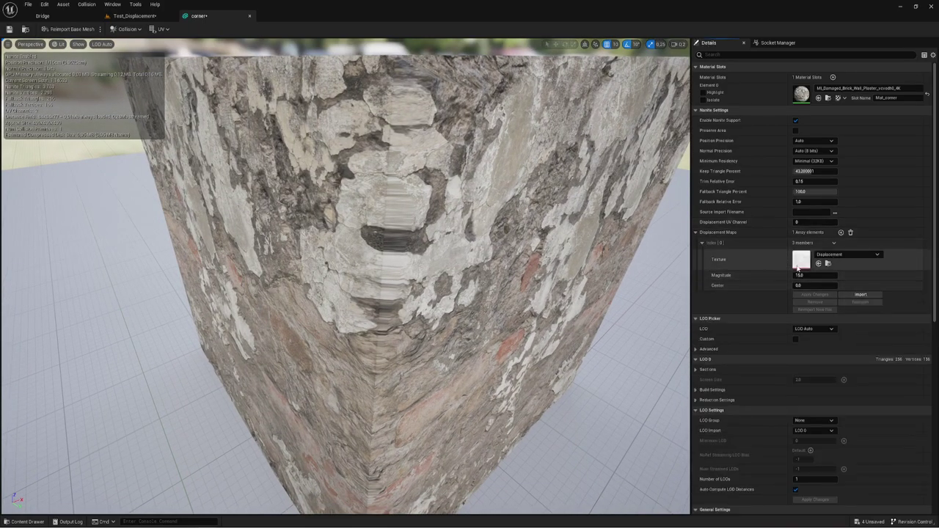
click(850, 234)
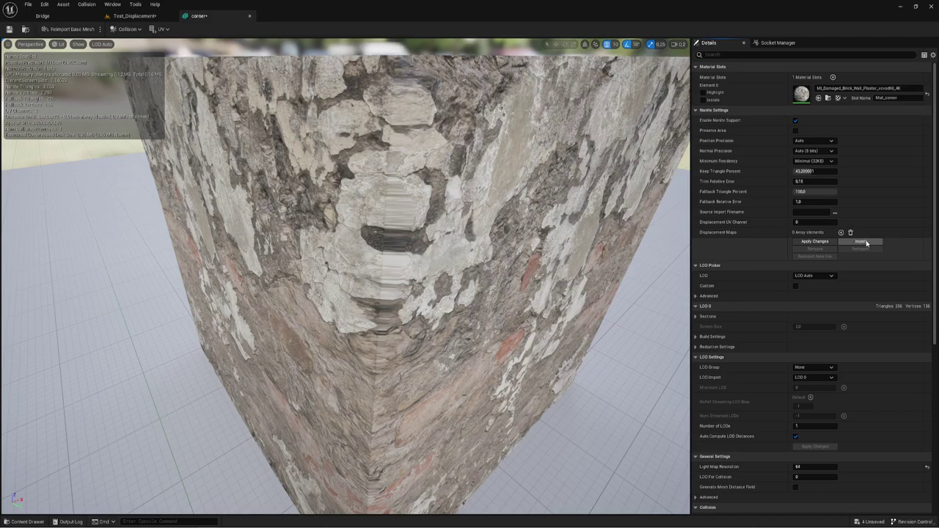
click(863, 241)
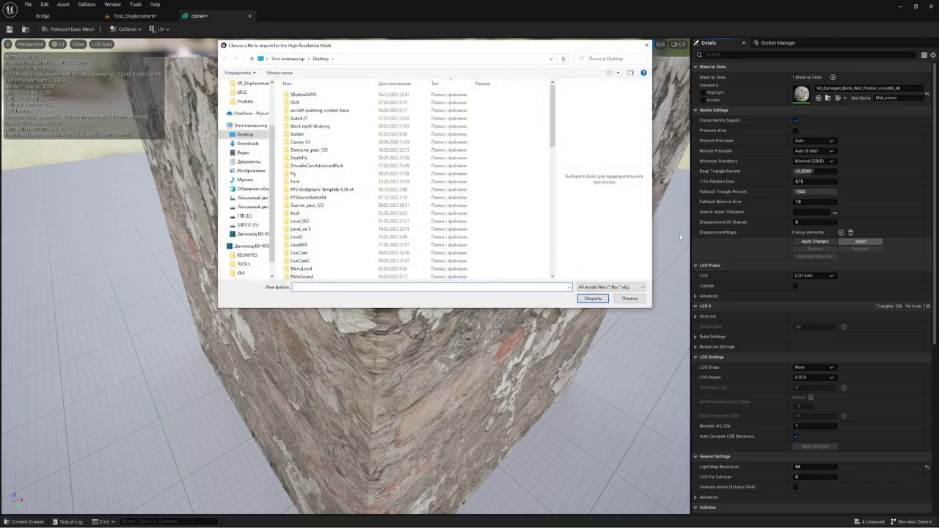
click(630, 299)
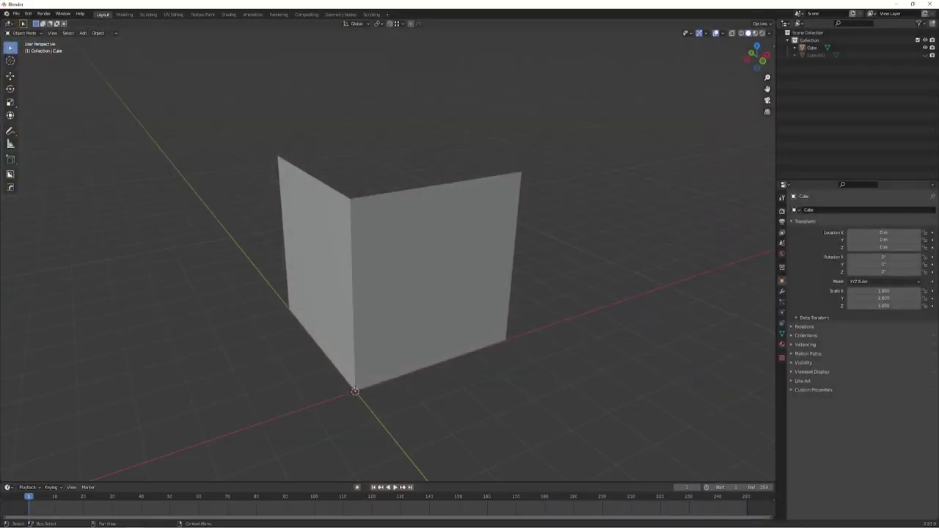
- Hide Cube and make Cube.001 visible in the Outliner, viewing the corner frontally
right_click(428, 245)
mouse_move(563, 135)
middle_down()
mouse_move(528, 203)
mouse_move(556, 166)
mouse_move(541, 187)
mouse_move(426, 198)
middle_up()
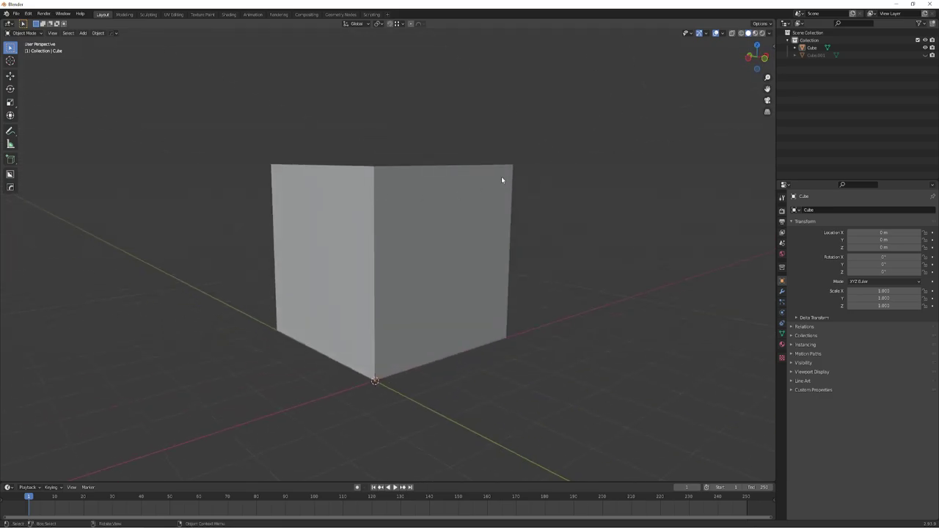
click(925, 47)
click(924, 55)
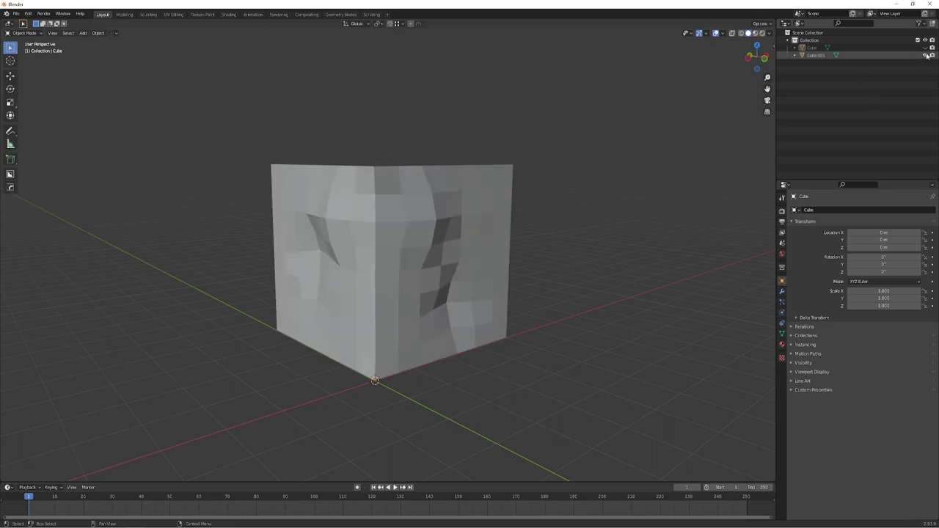
mouse_move(533, 242)
middle_down()
mouse_move(576, 213)
mouse_move(580, 200)
mouse_move(524, 195)
mouse_move(466, 216)
mouse_move(469, 232)
mouse_move(408, 212)
mouse_move(300, 228)
mouse_move(426, 217)
middle_up()
scroll(576, 202, up, 2)
scroll(472, 207, down, 2)
- Inspect Cube.001's dense displaced geometry in Edit Mode, then return to Object Mode
click(472, 207)
key(Tab)
scroll(469, 233, up, 3)
scroll(455, 226, down, 2)
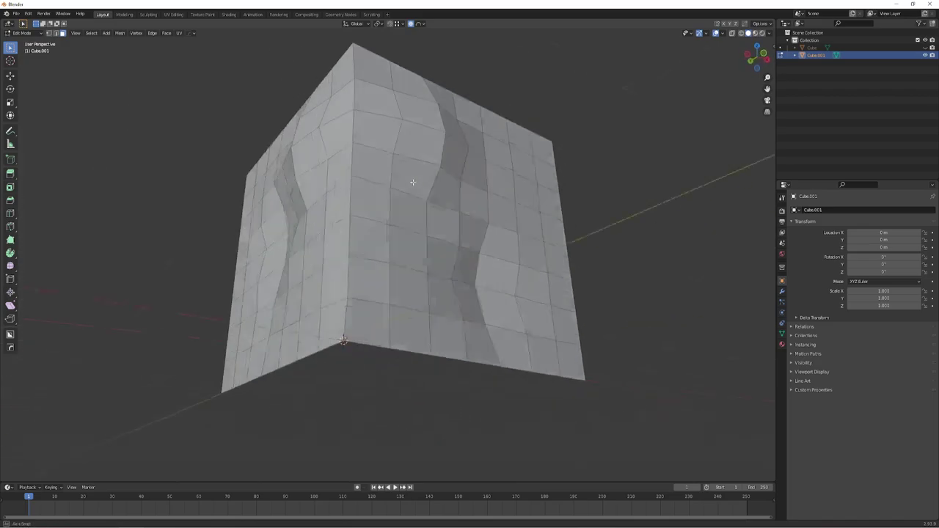
key(Tab)
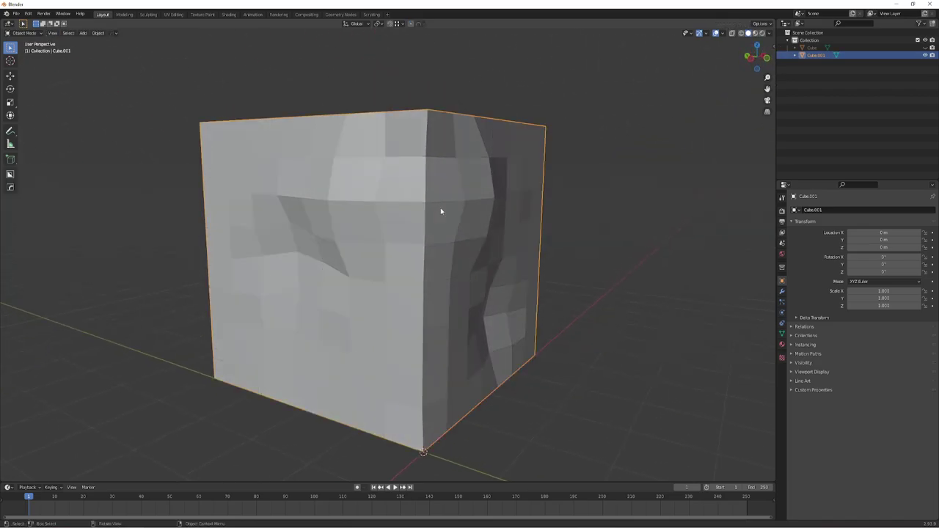
scroll(415, 220, down, 3)
click(15, 14)
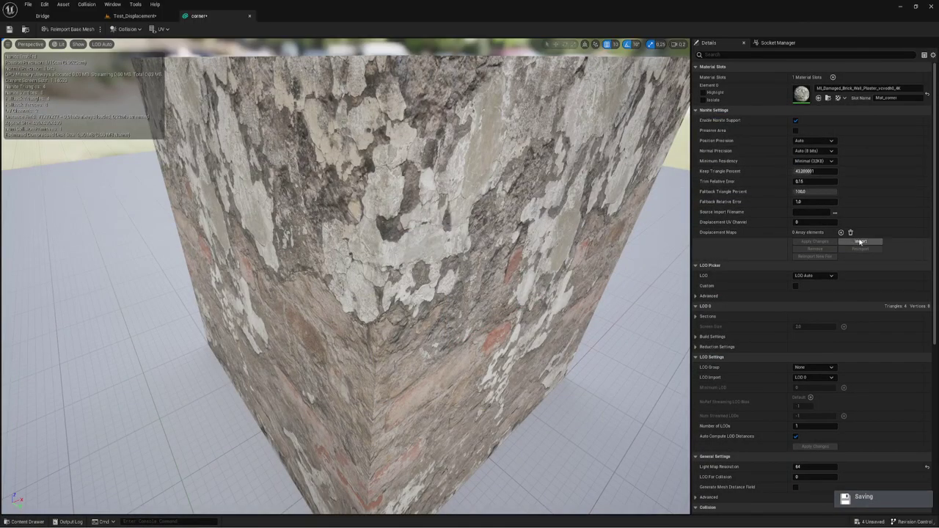
- Import corner_2.fbx as the Nanite high-res source, close the Message Log, and orbit to inspect
click(860, 242)
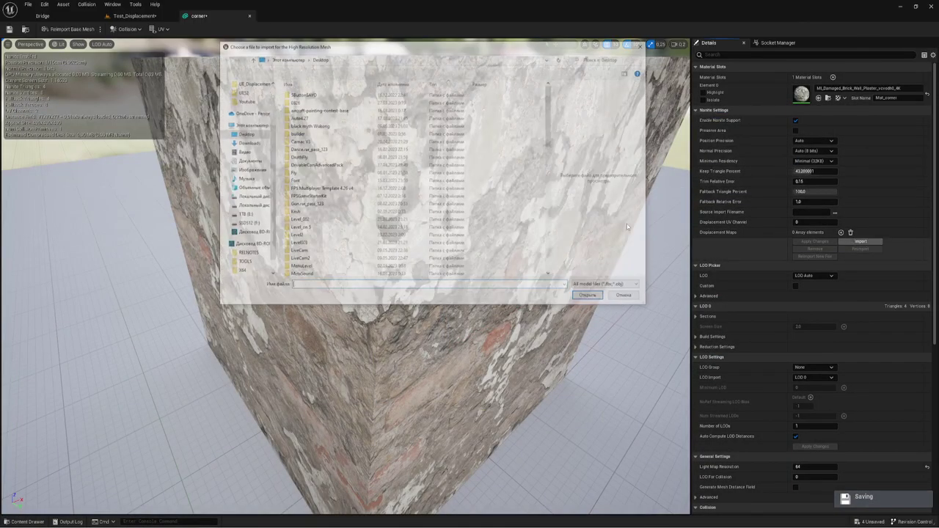
scroll(328, 215, down, 8)
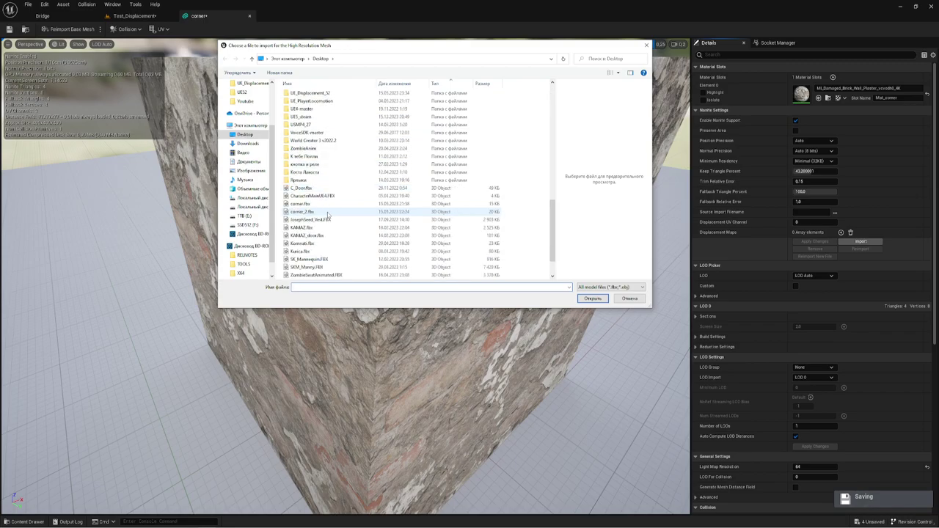
click(593, 298)
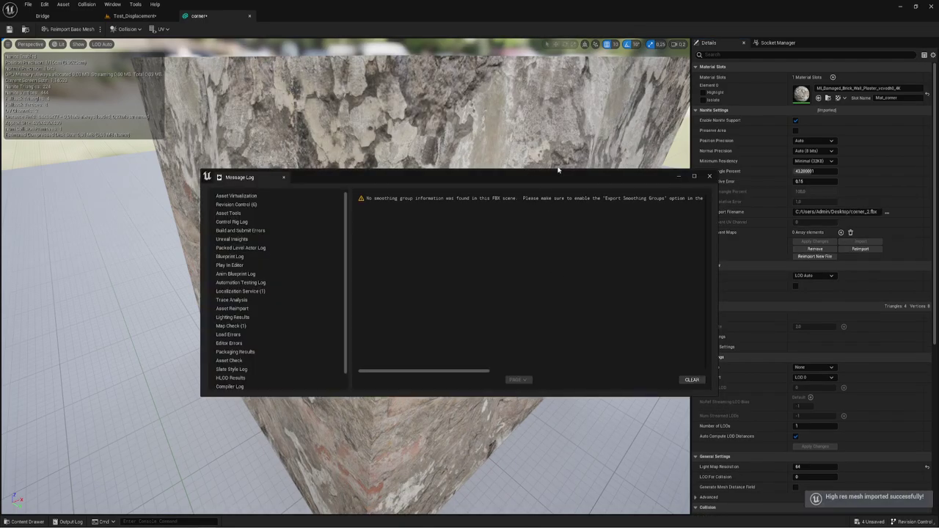
click(709, 177)
mouse_move(592, 220)
mouse_down()
mouse_move(528, 264)
mouse_move(470, 220)
mouse_move(411, 243)
mouse_move(441, 191)
mouse_move(381, 220)
mouse_move(440, 220)
mouse_up()
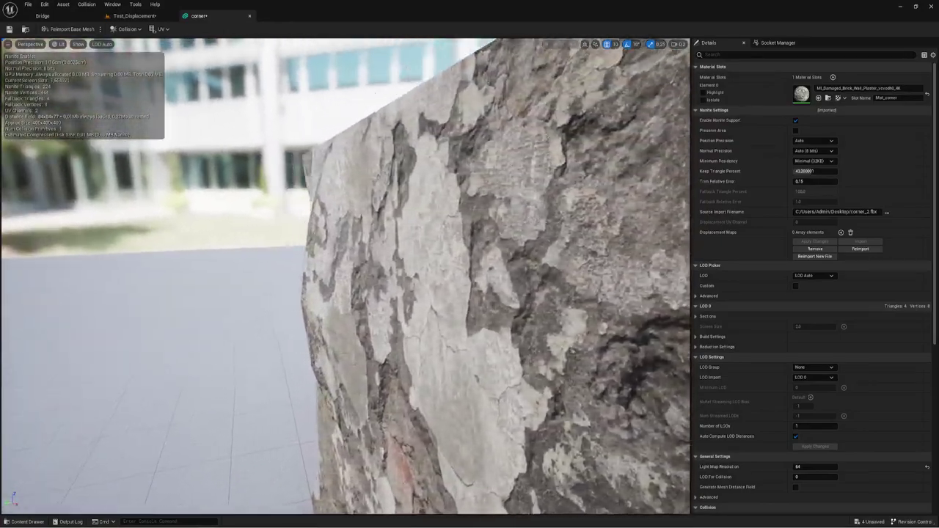
mouse_move(514, 294)
mouse_down()
mouse_move(543, 286)
mouse_move(514, 309)
mouse_move(514, 279)
mouse_move(513, 294)
mouse_move(470, 293)
mouse_up()
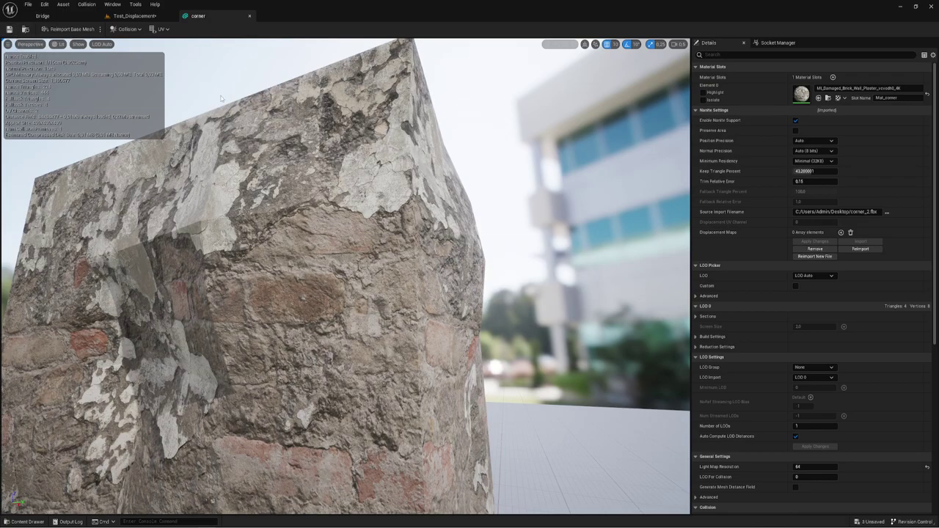
click(127, 16)
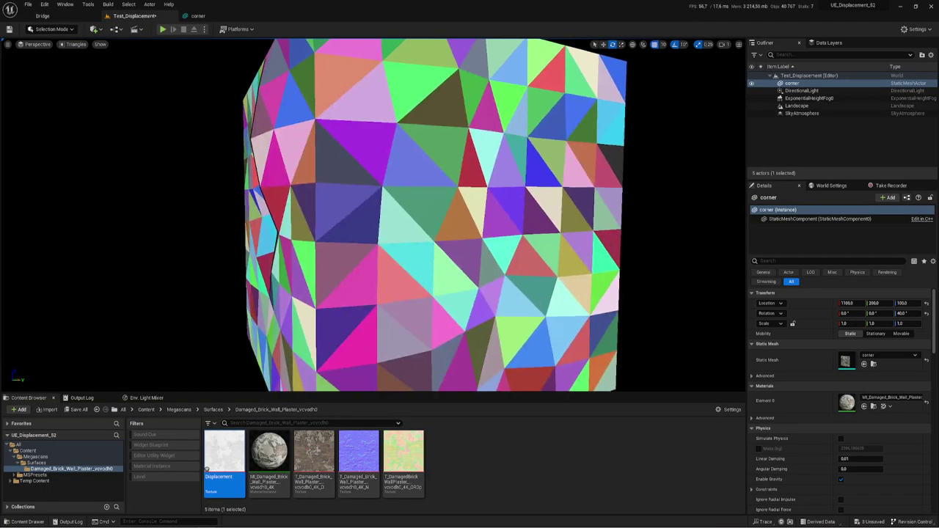
key(f)
scroll(258, 69, up, 5)
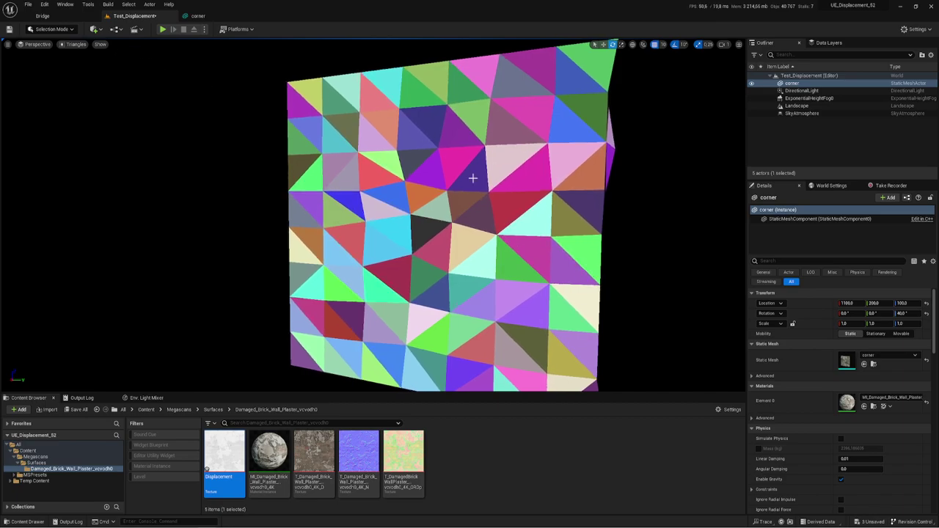
alt+drag(474, 178, 461, 160)
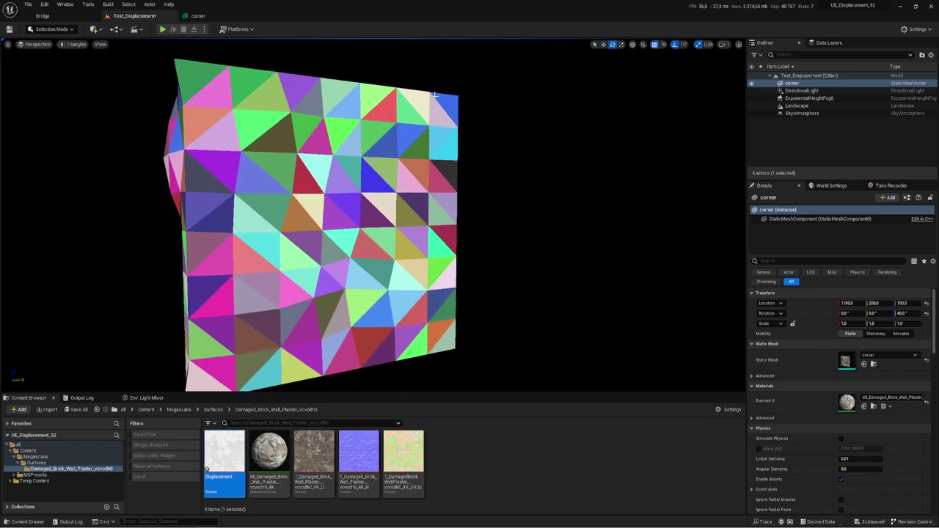
drag(369, 182, 345, 192)
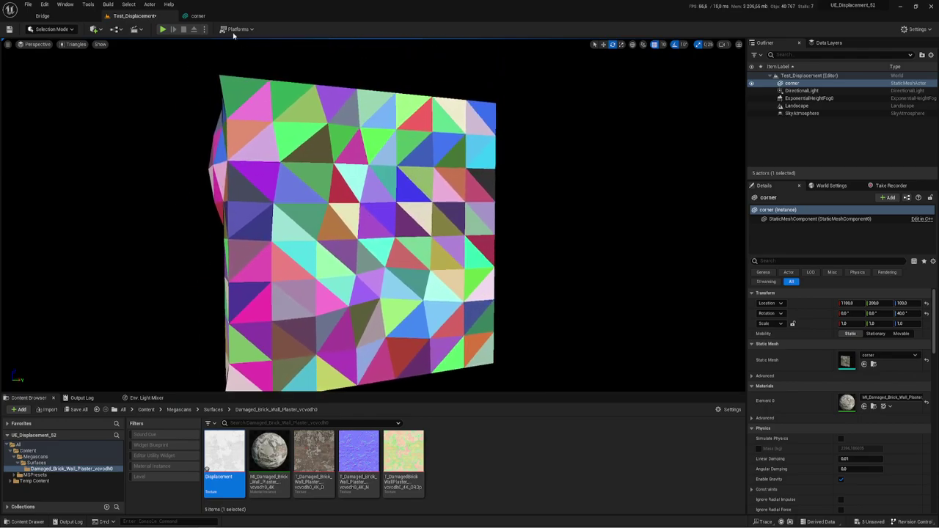
click(198, 15)
mouse_move(379, 183)
mouse_down()
mouse_move(411, 192)
mouse_move(440, 184)
mouse_up()
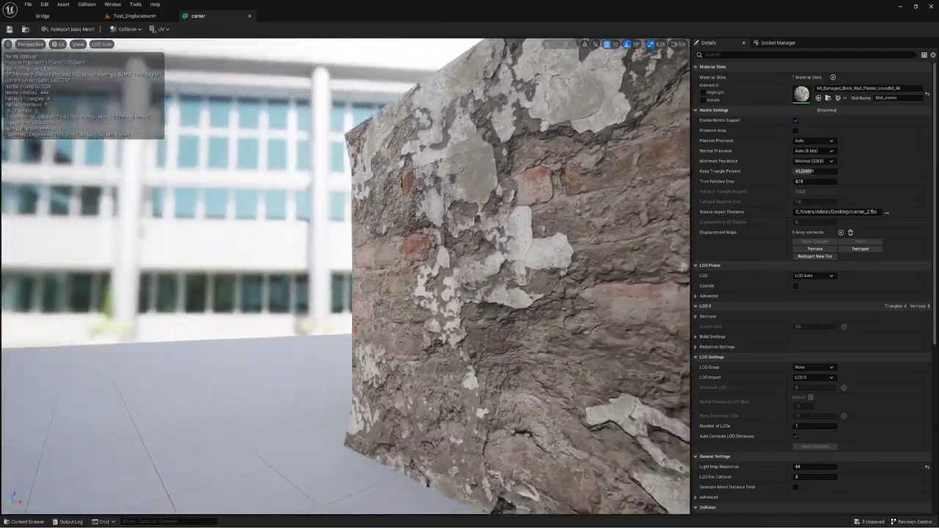
mouse_move(440, 183)
mouse_down()
mouse_move(514, 184)
mouse_move(381, 185)
mouse_up()
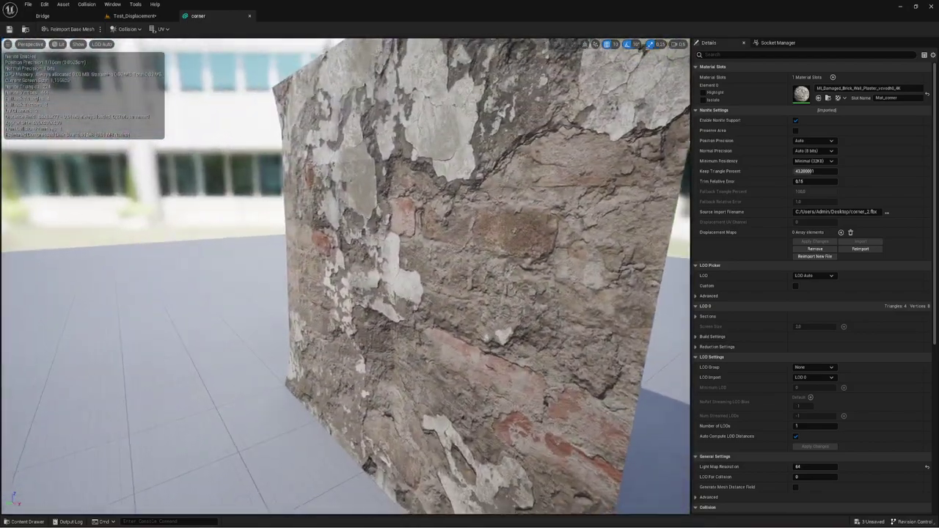